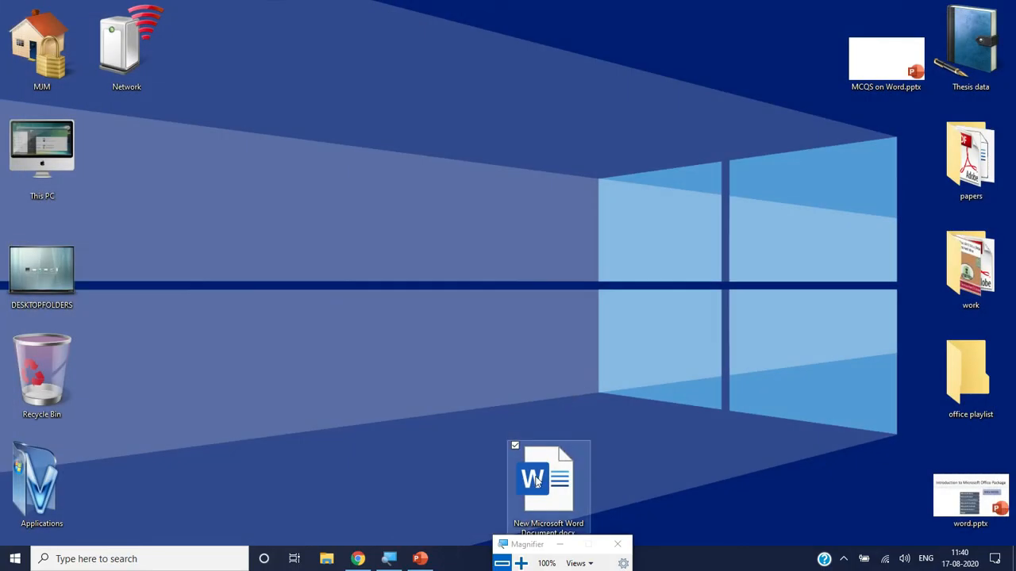
pyautogui.rightClick(339, 270)
pyautogui.click(291, 306)
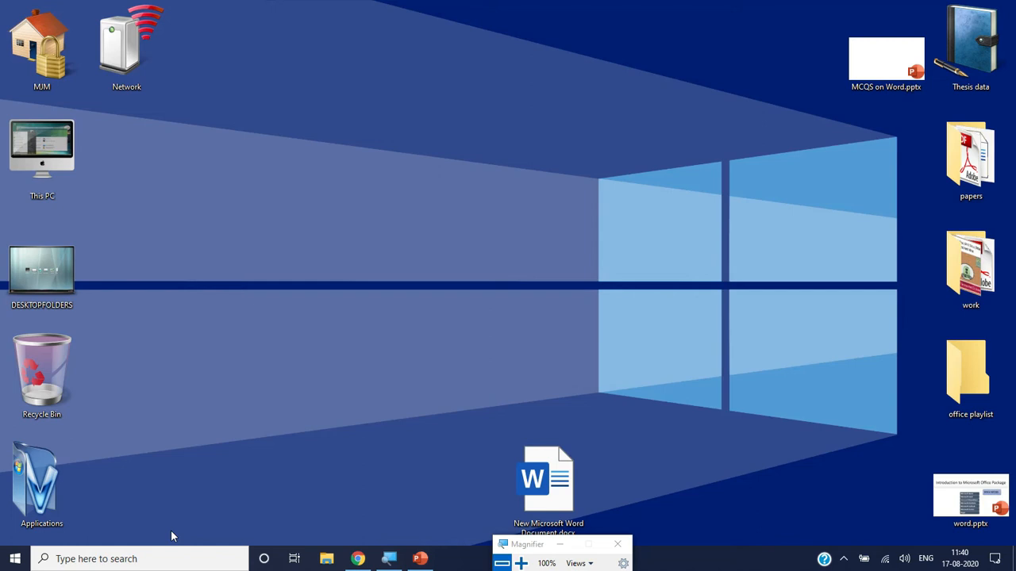
# - Search Windows for "word" and view the launch options offered for the Word app
pyautogui.click(171, 555)
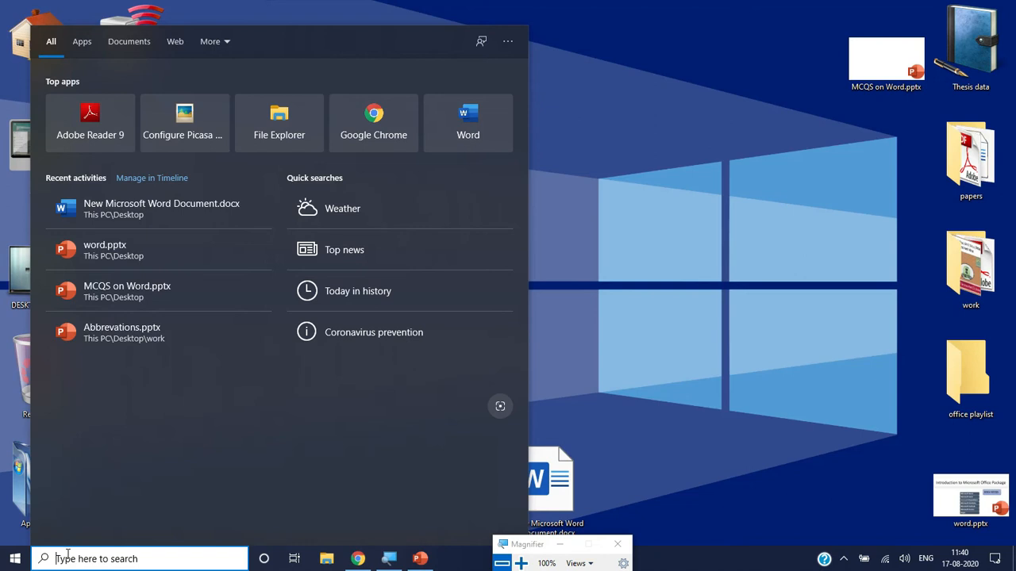
pyautogui.write('word')
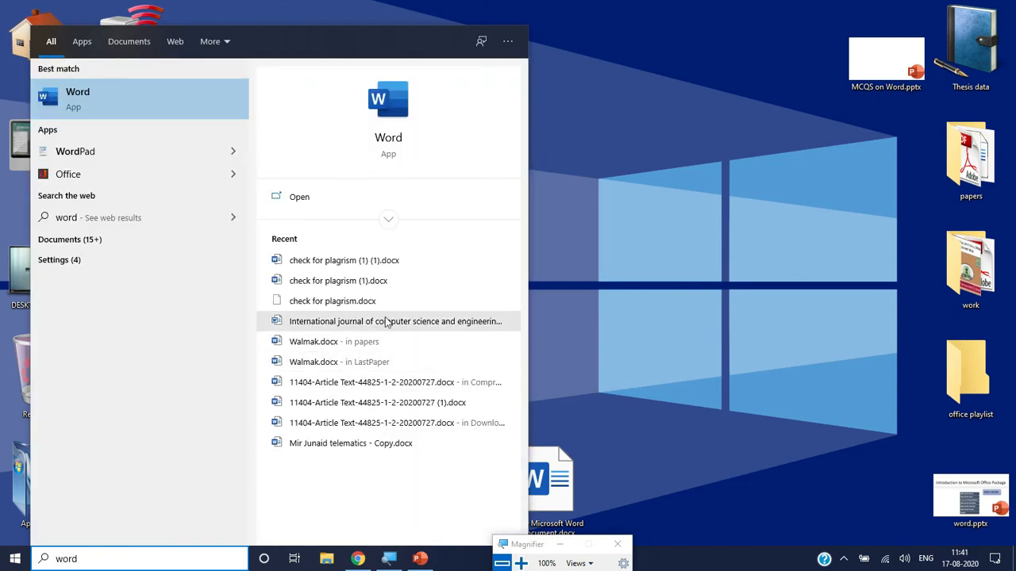
pyautogui.click(389, 218)
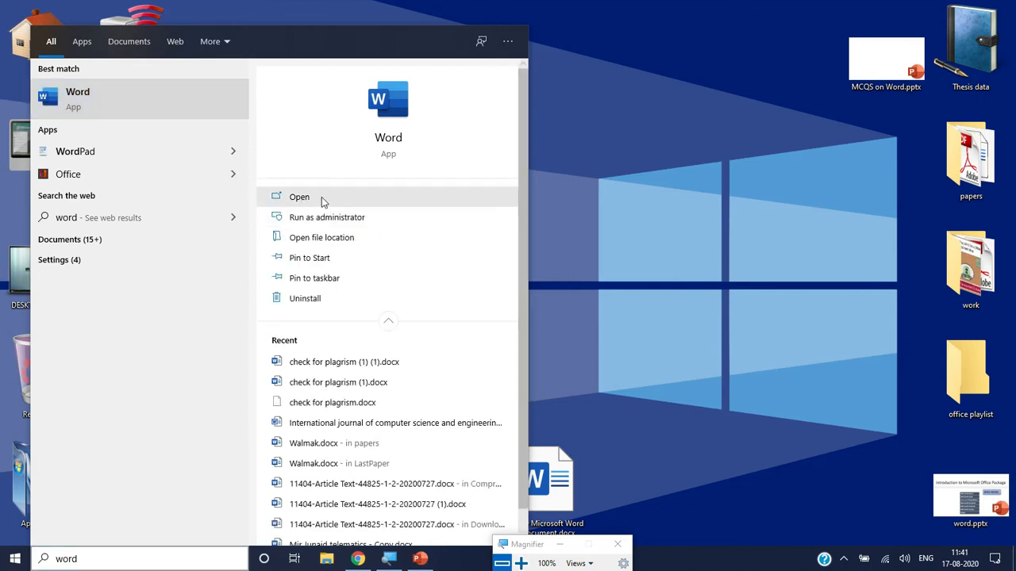
pyautogui.click(548, 194)
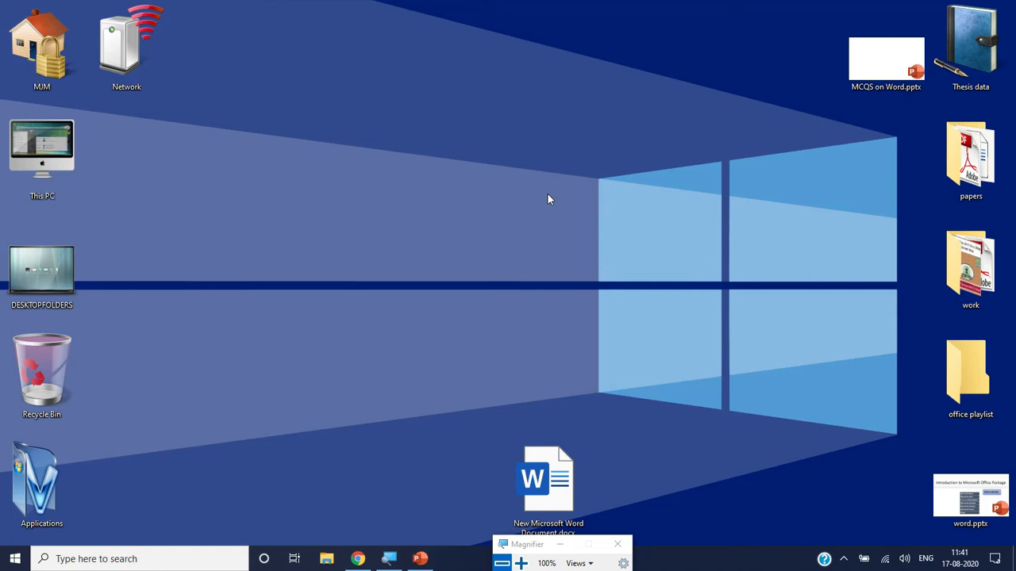
# - Launch Word through the Windows Run dialog using the command winword
pyautogui.press('super+r')
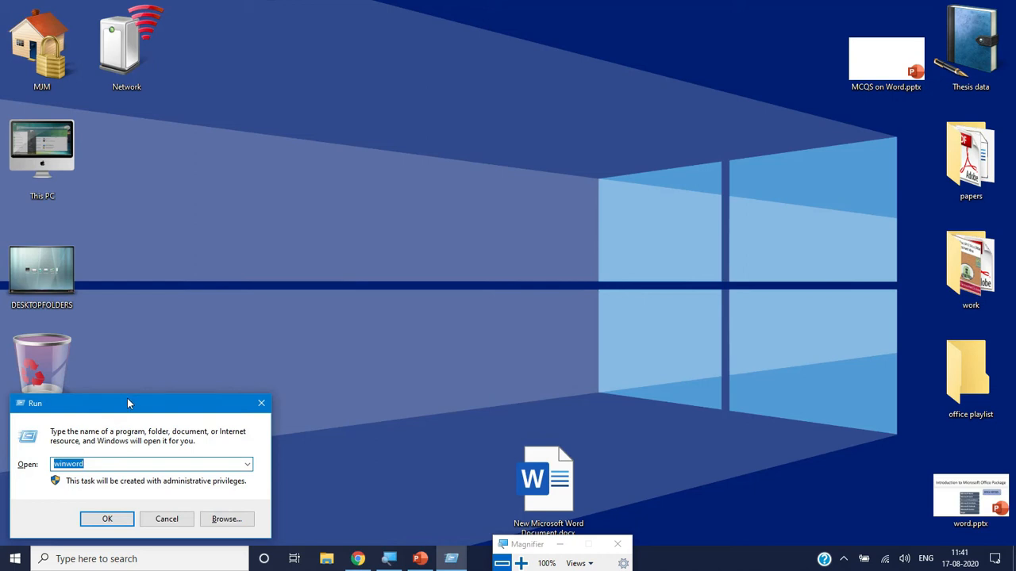
pyautogui.moveTo(127, 403); pyautogui.dragTo(236, 358)
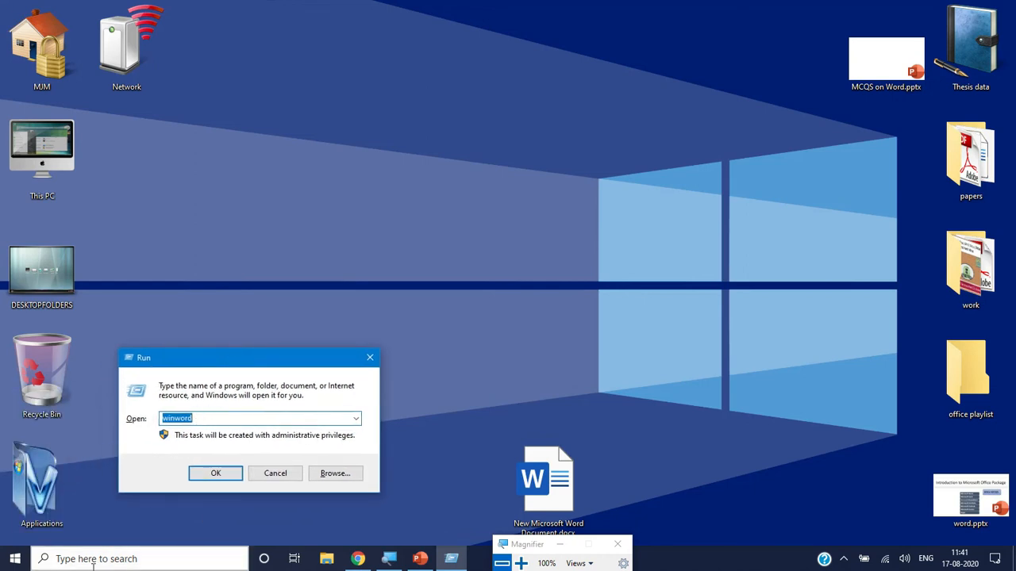
pyautogui.click(208, 415)
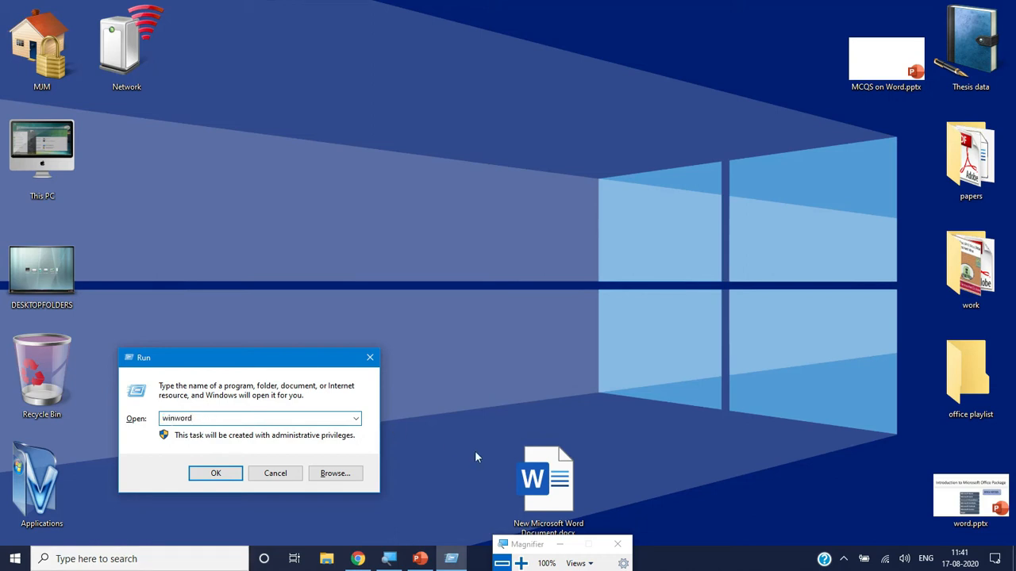
pyautogui.click(521, 563)
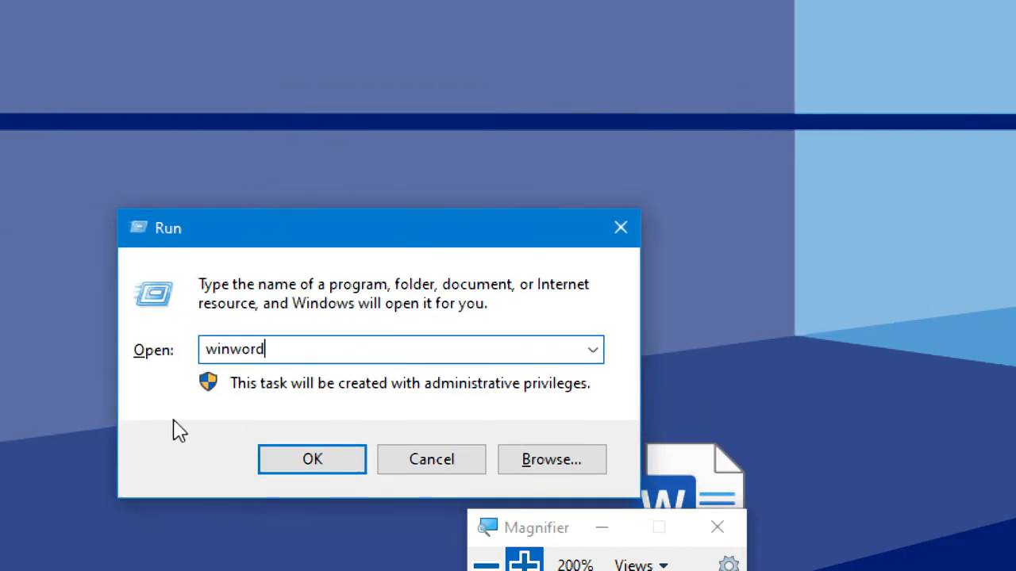
pyautogui.click(338, 466)
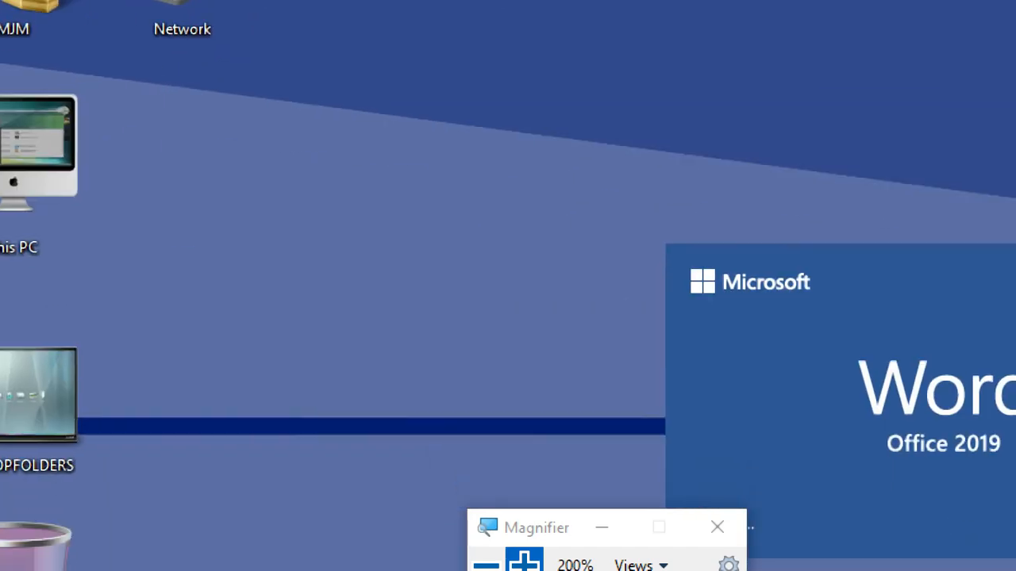
pyautogui.click(486, 564)
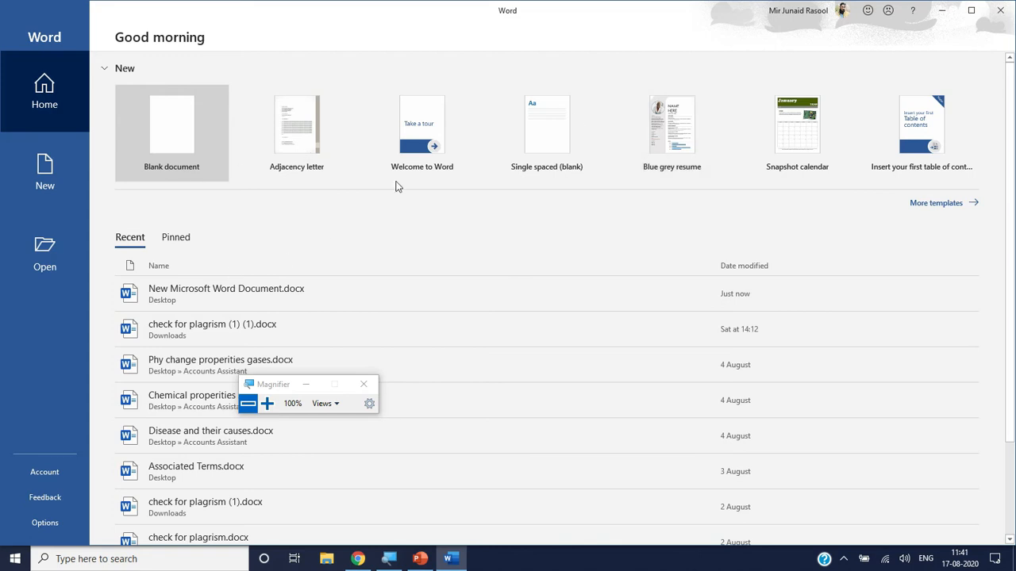
# - Review the pinned documents and the full collection of new-document templates, returning to the start page
pyautogui.moveTo(269, 384); pyautogui.dragTo(510, 561)
pyautogui.click(176, 237)
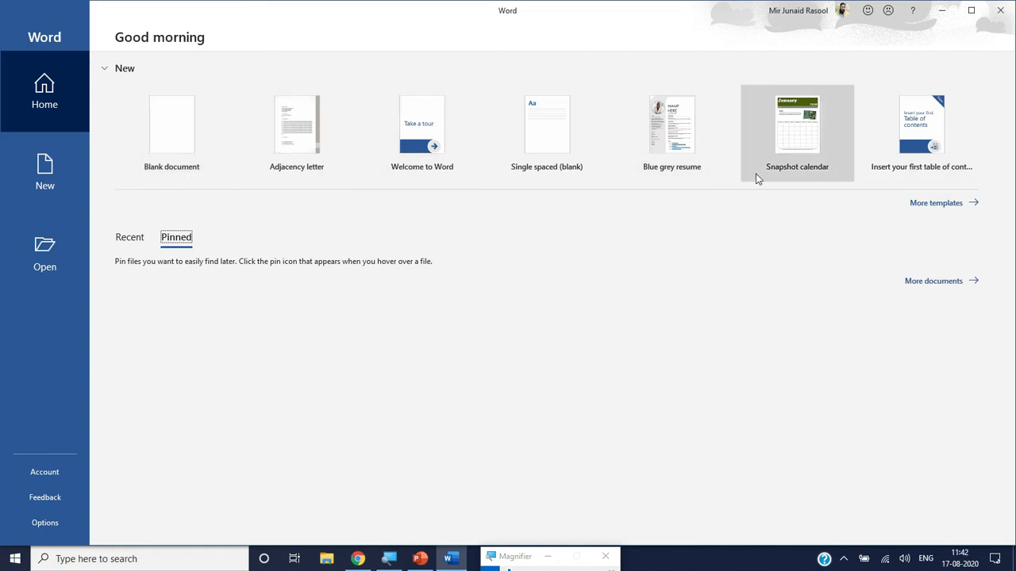
pyautogui.click(927, 208)
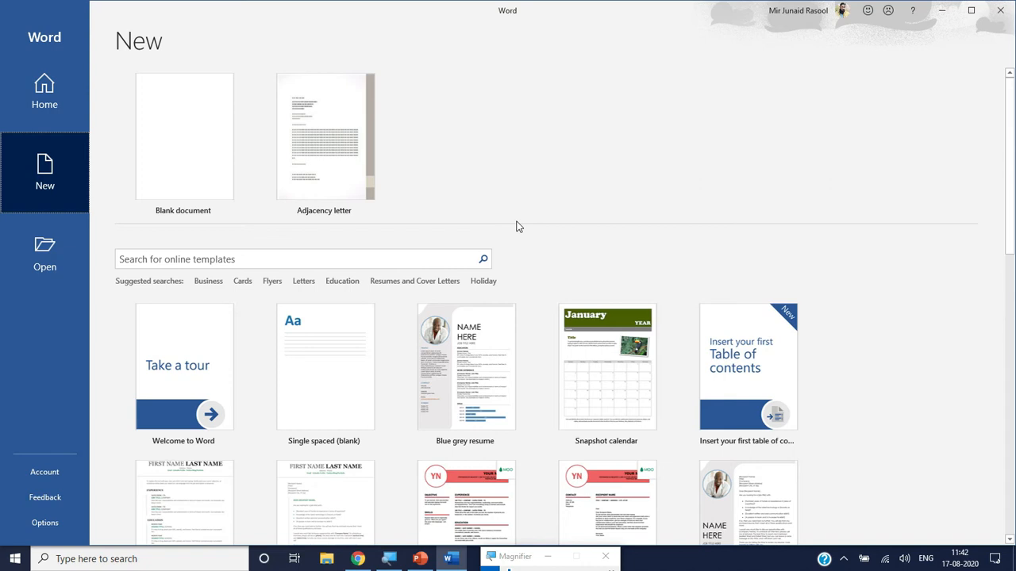
pyautogui.click(47, 109)
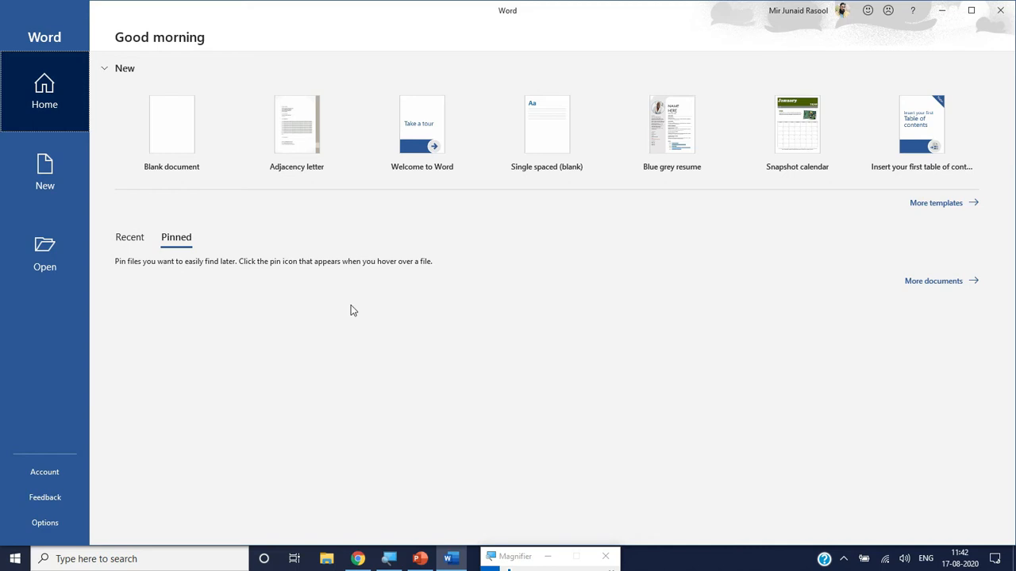
# - Create a blank document and move the Magnifier window fully into view below the page
pyautogui.click(175, 151)
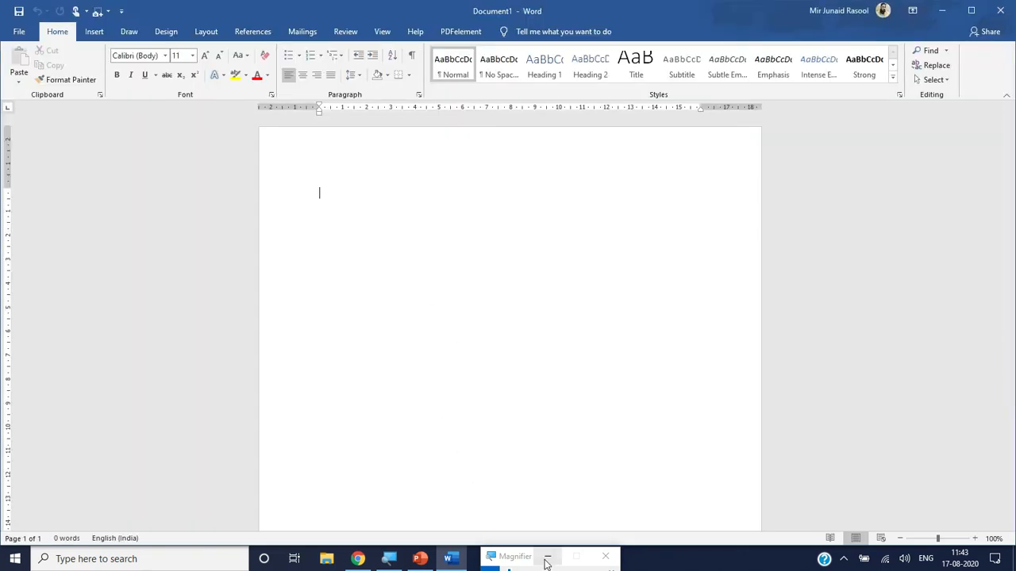
pyautogui.moveTo(516, 565); pyautogui.dragTo(547, 547)
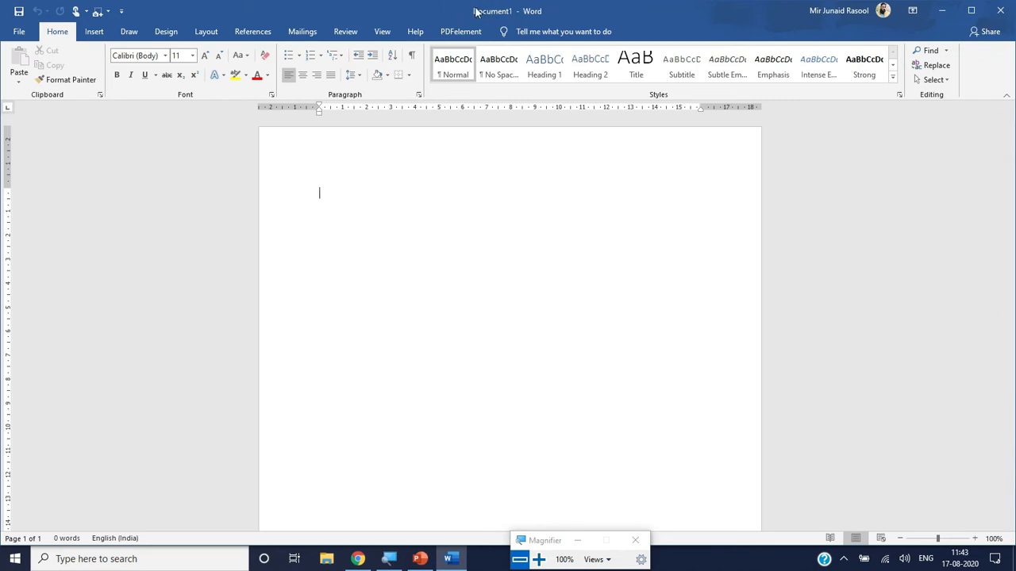
pyautogui.moveTo(474, 10)
pyautogui.mouseDown()
pyautogui.moveTo(505, 10)
pyautogui.moveTo(467, 13)
pyautogui.mouseUp()
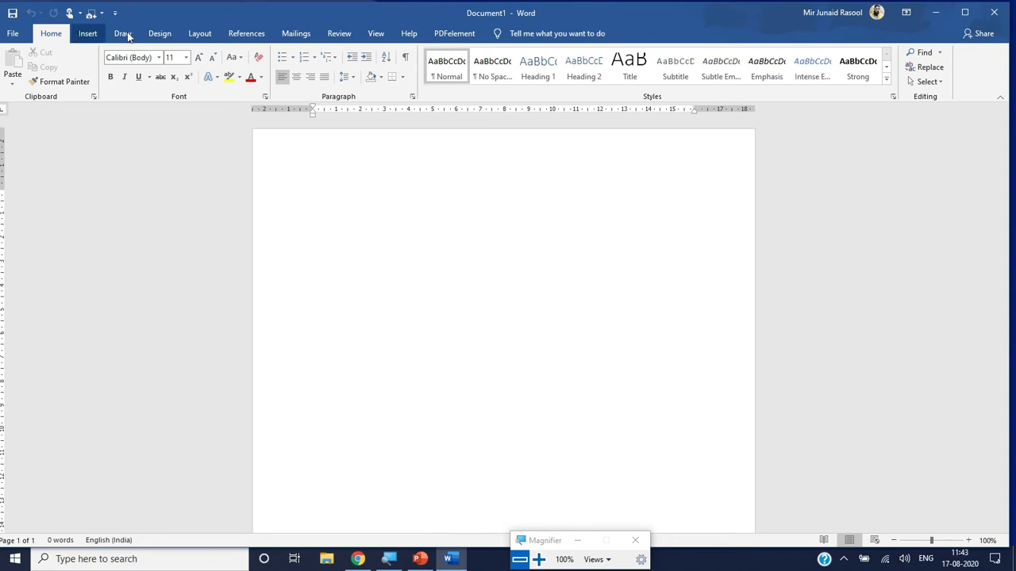
# - Examine the Insert, Draw, Design, Layout and References command sets of the ribbon, ending on the Home commands
pyautogui.click(85, 36)
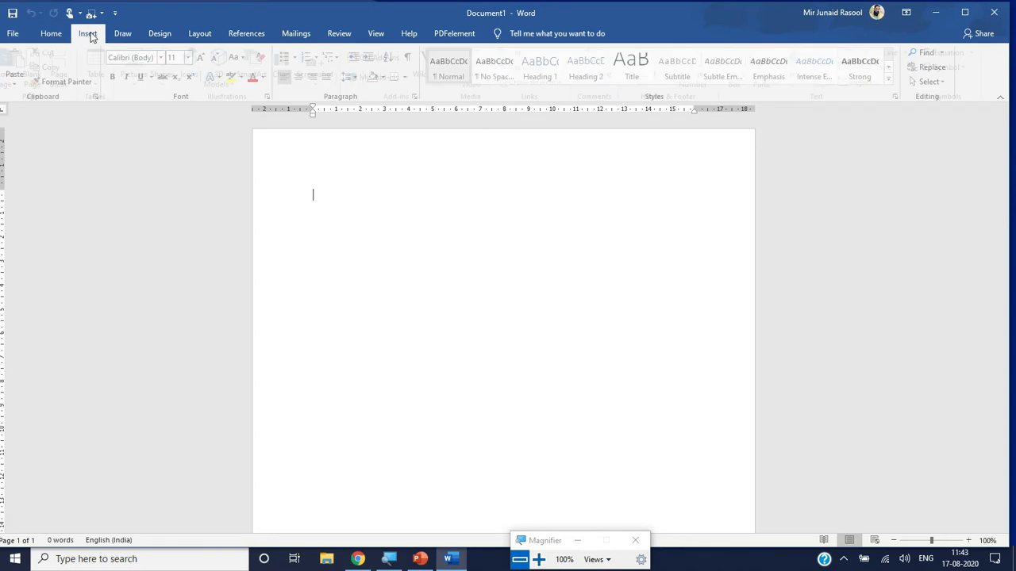
pyautogui.click(51, 36)
pyautogui.click(112, 35)
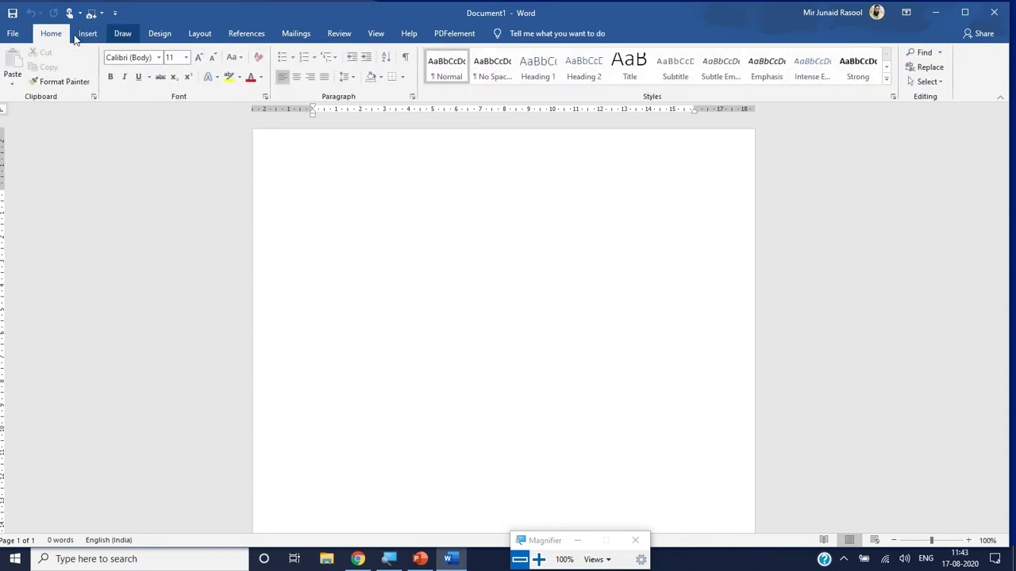
pyautogui.click(88, 35)
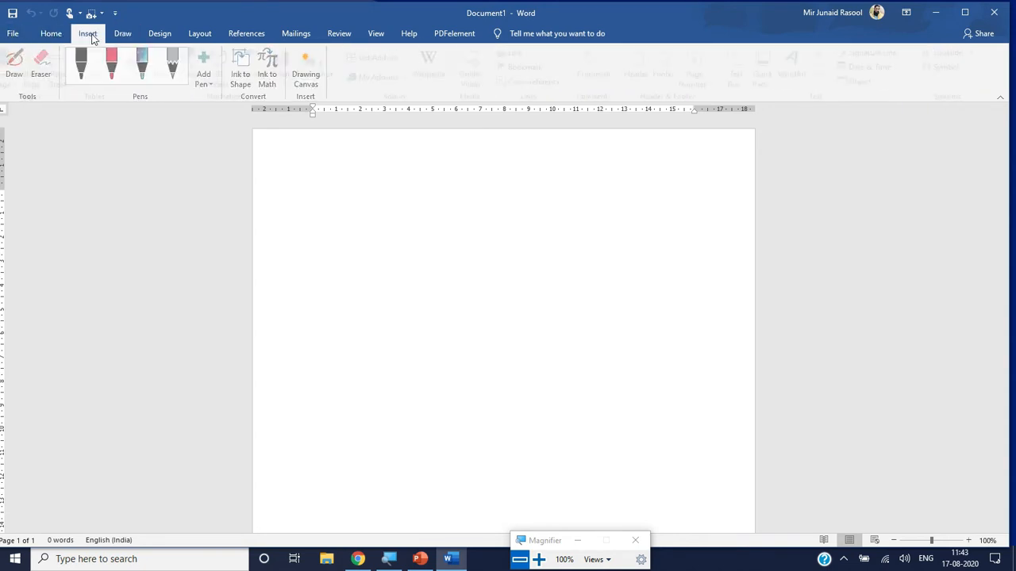
pyautogui.click(155, 35)
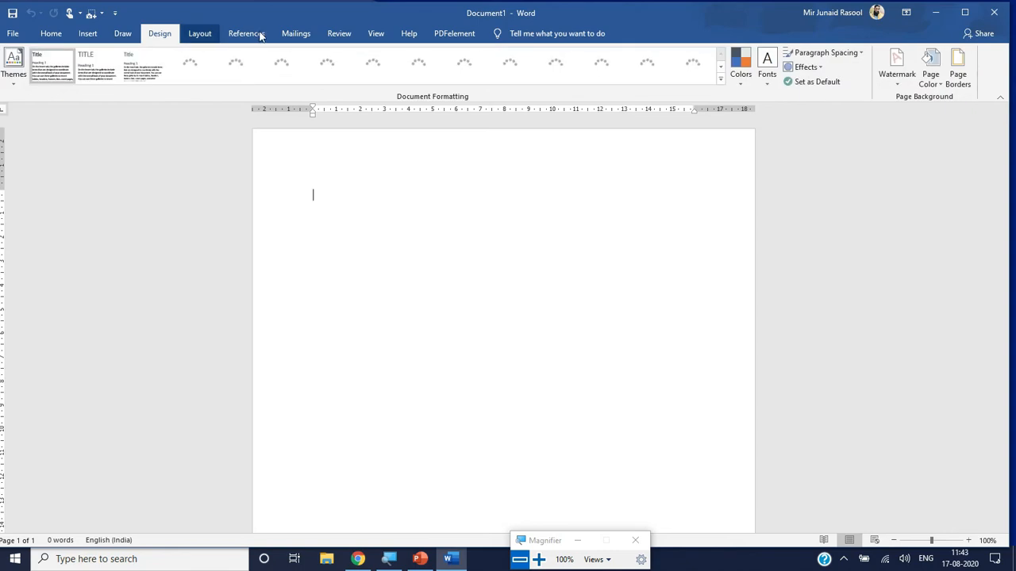
pyautogui.click(200, 35)
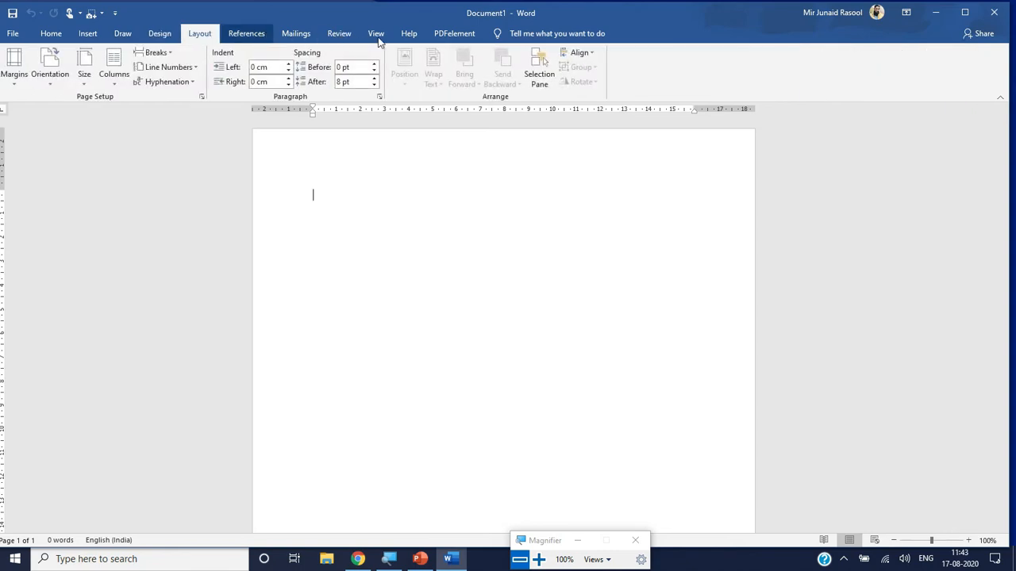
pyautogui.click(88, 35)
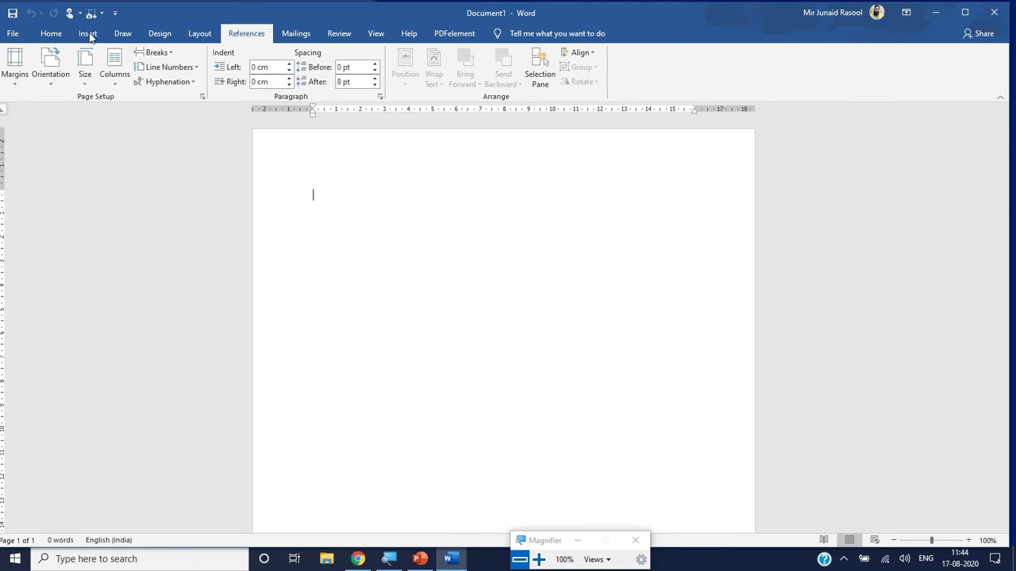
pyautogui.click(51, 33)
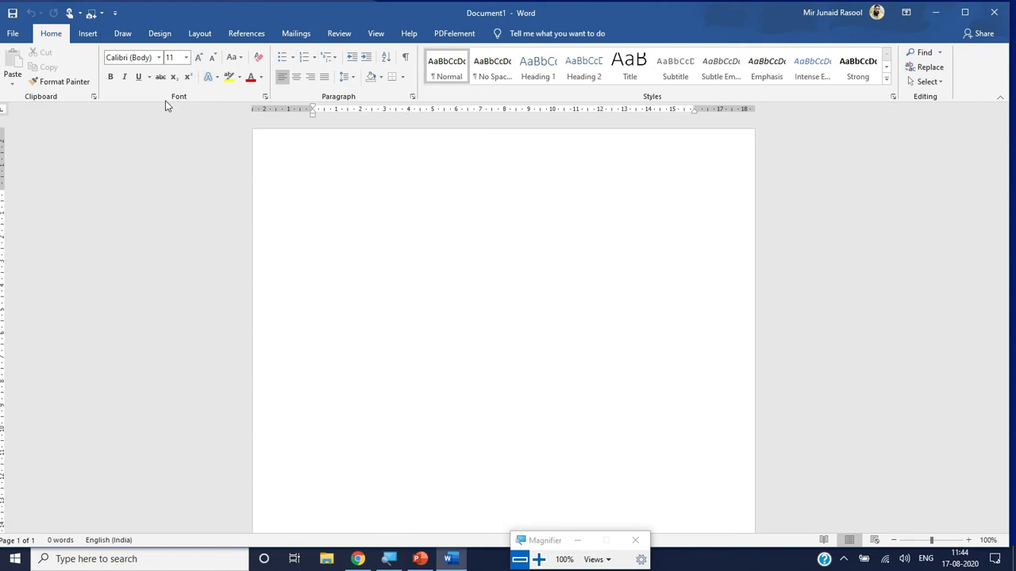
# - Review the file options for new documents, opening files from This PC, and the document's Info properties
pyautogui.click(13, 33)
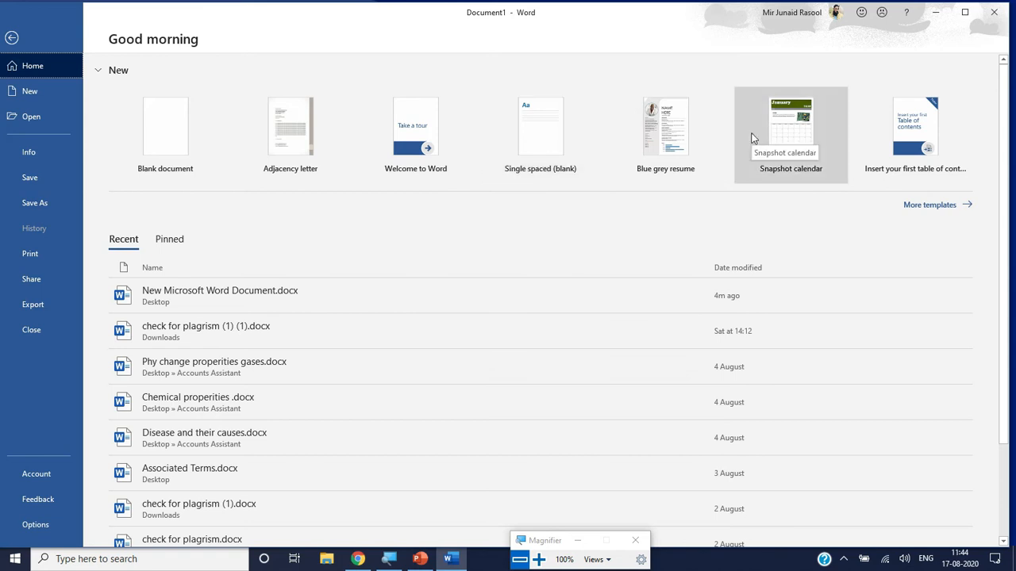
pyautogui.click(29, 99)
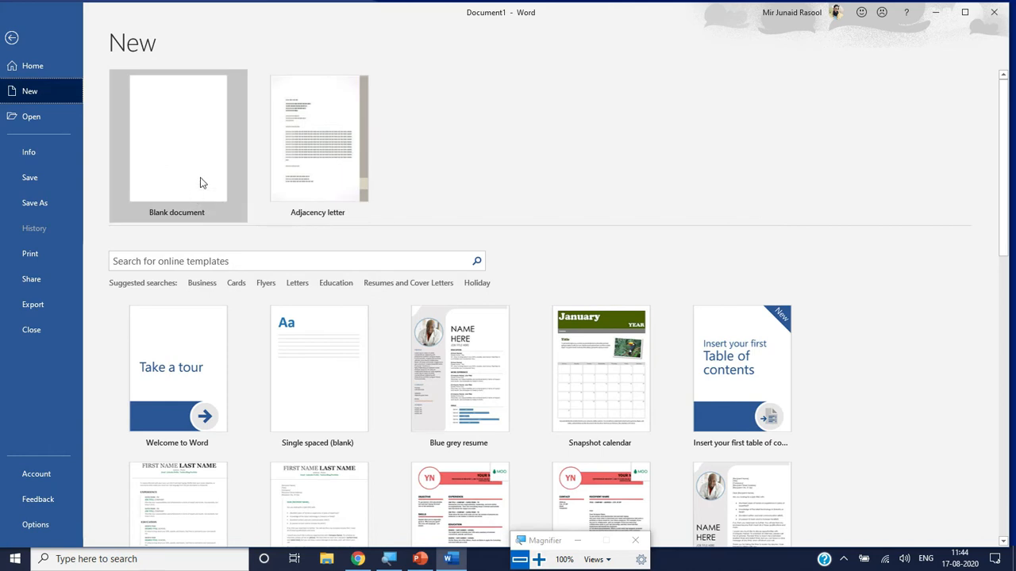
pyautogui.click(45, 117)
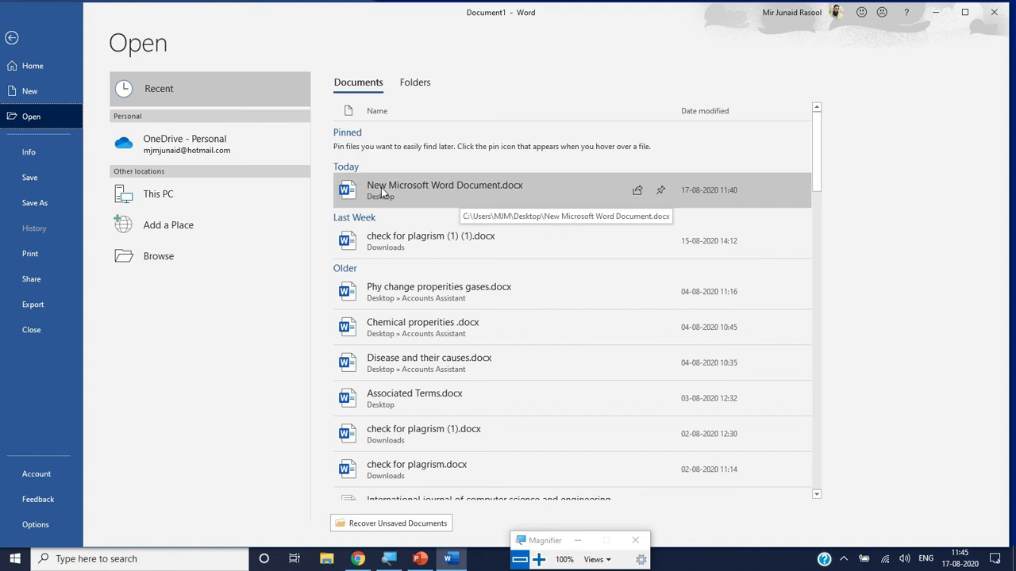
pyautogui.click(192, 205)
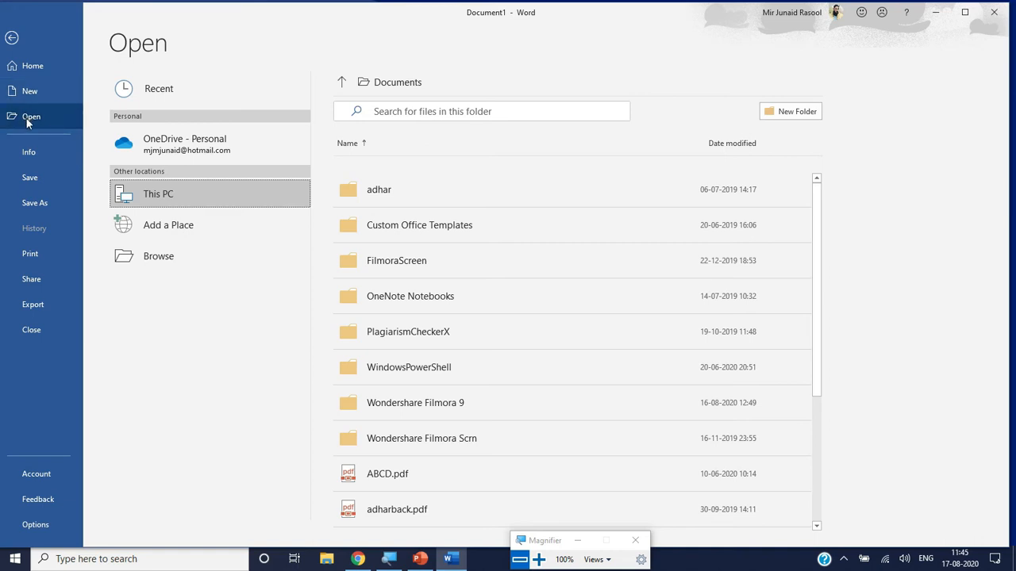
pyautogui.click(46, 151)
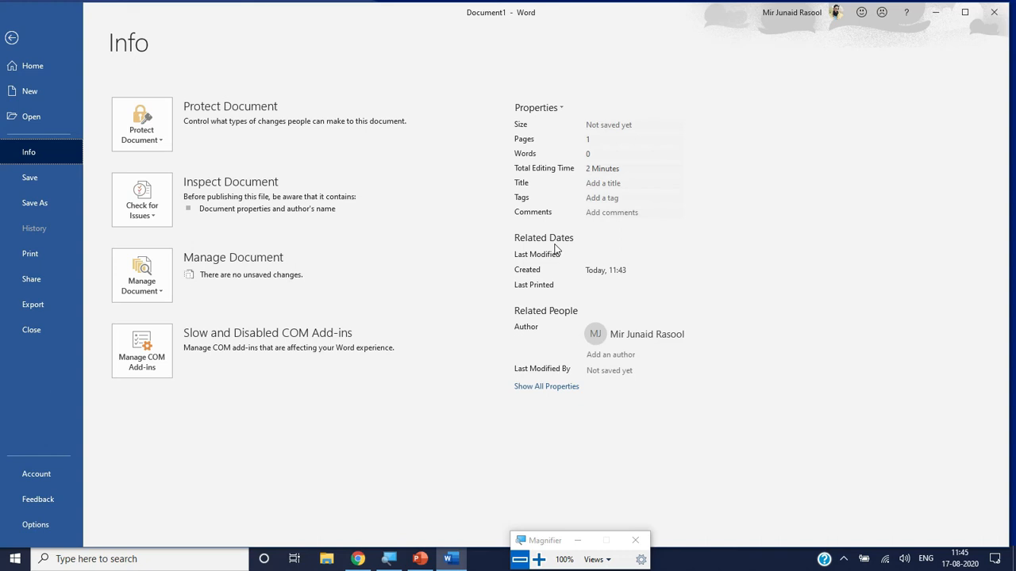
# - Examine the locations offered for Save and Save As, and return to the blank document without saving
pyautogui.click(39, 196)
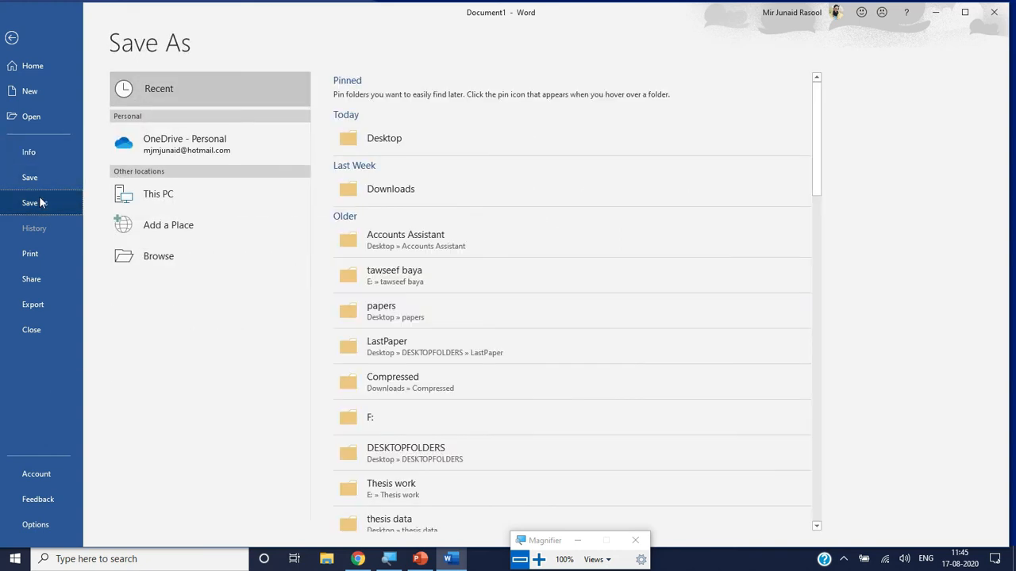
pyautogui.click(40, 177)
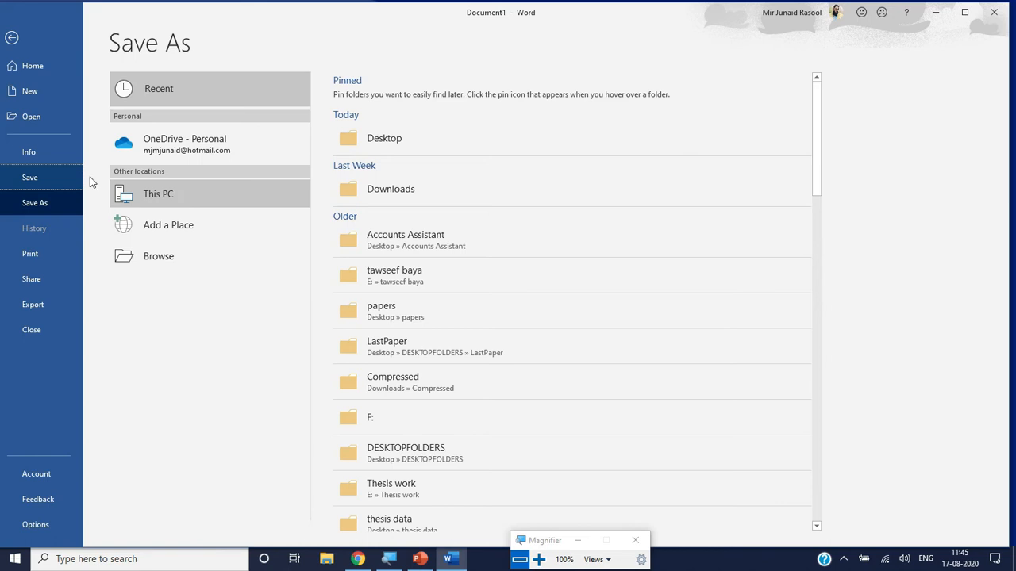
pyautogui.click(23, 62)
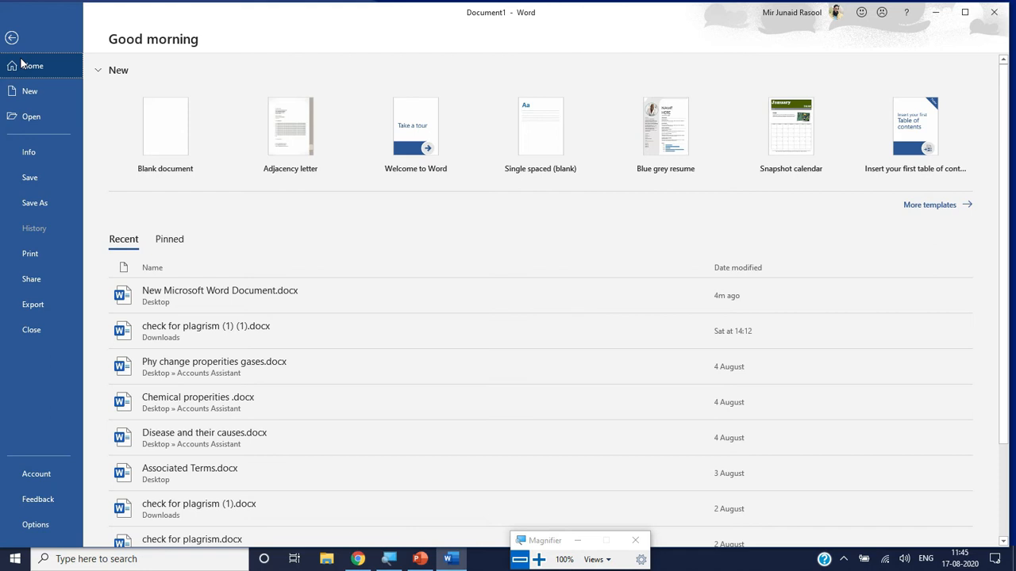
pyautogui.click(39, 194)
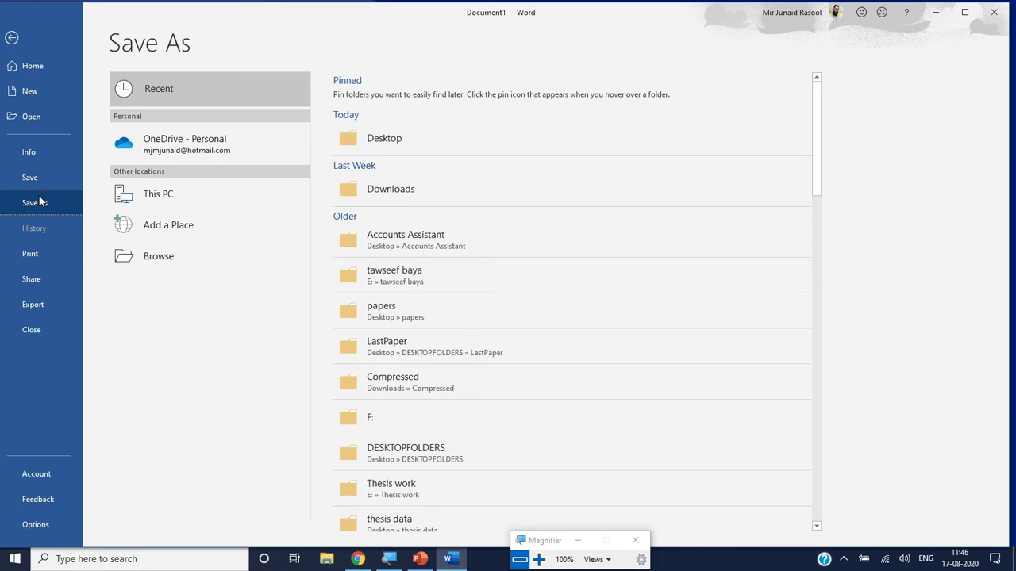
pyautogui.click(12, 37)
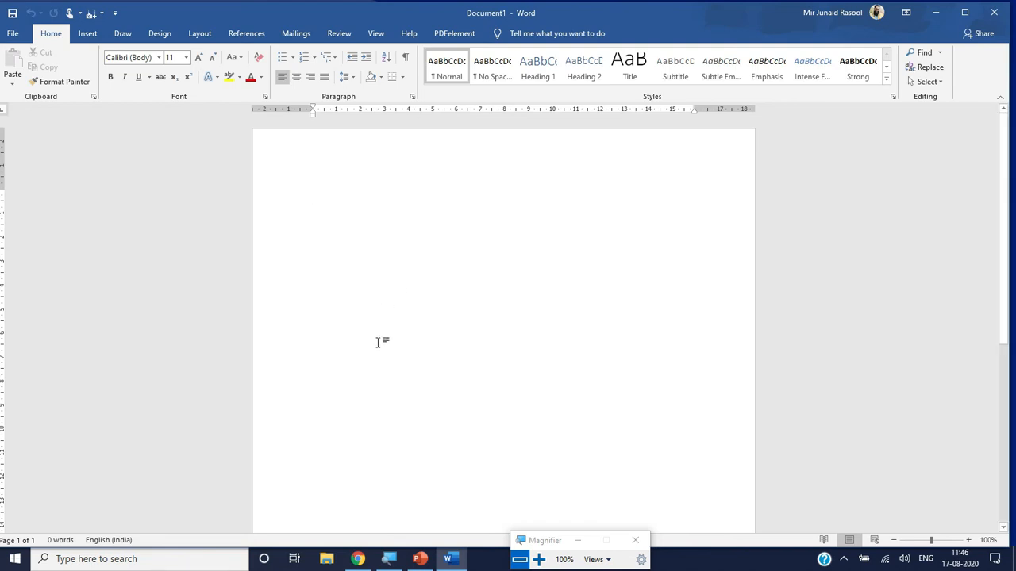
# - Save the blank document to the Desktop folder as Doc1.docx in the Word Document format
pyautogui.click(10, 35)
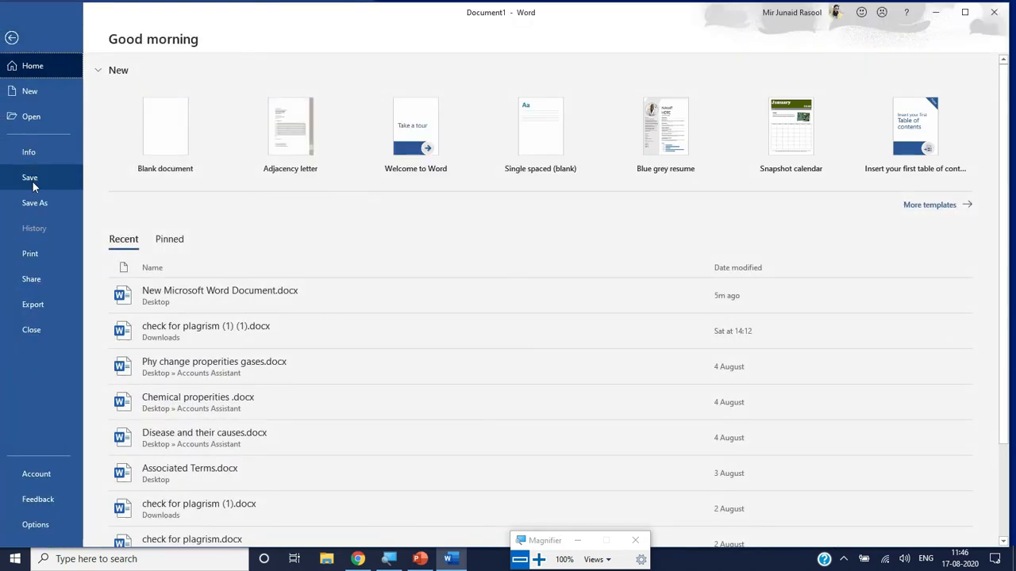
pyautogui.click(43, 181)
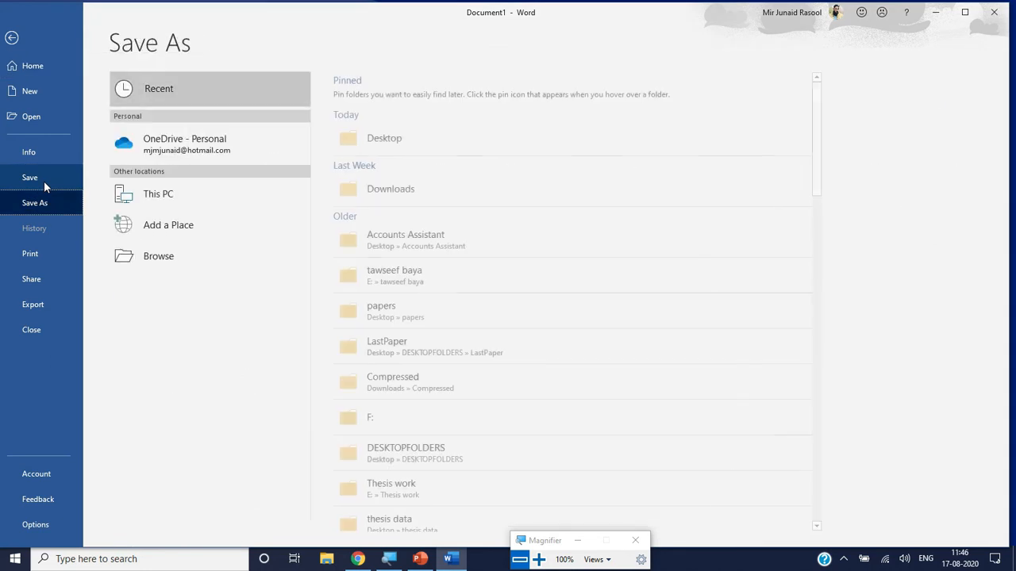
pyautogui.click(40, 182)
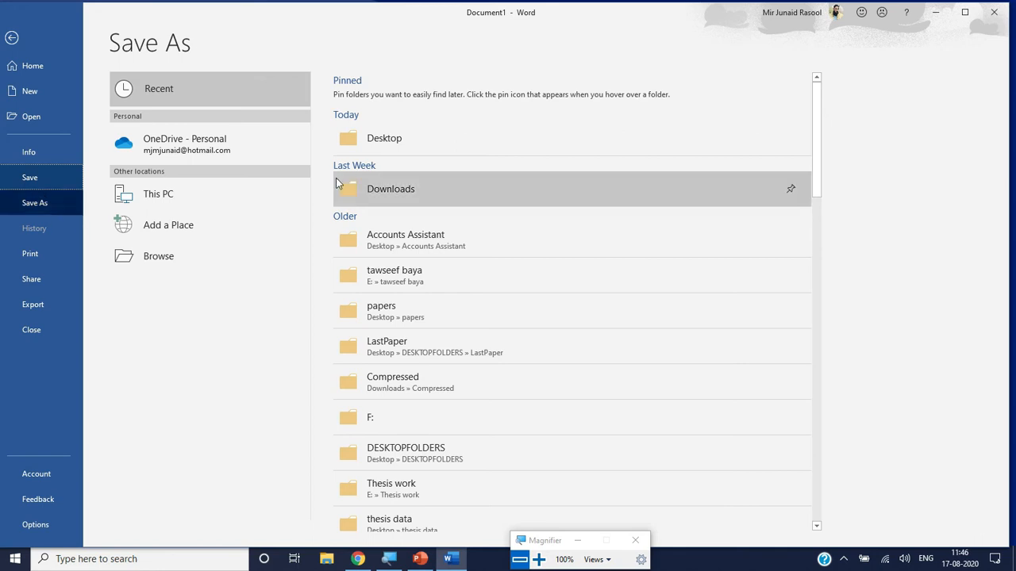
pyautogui.click(410, 145)
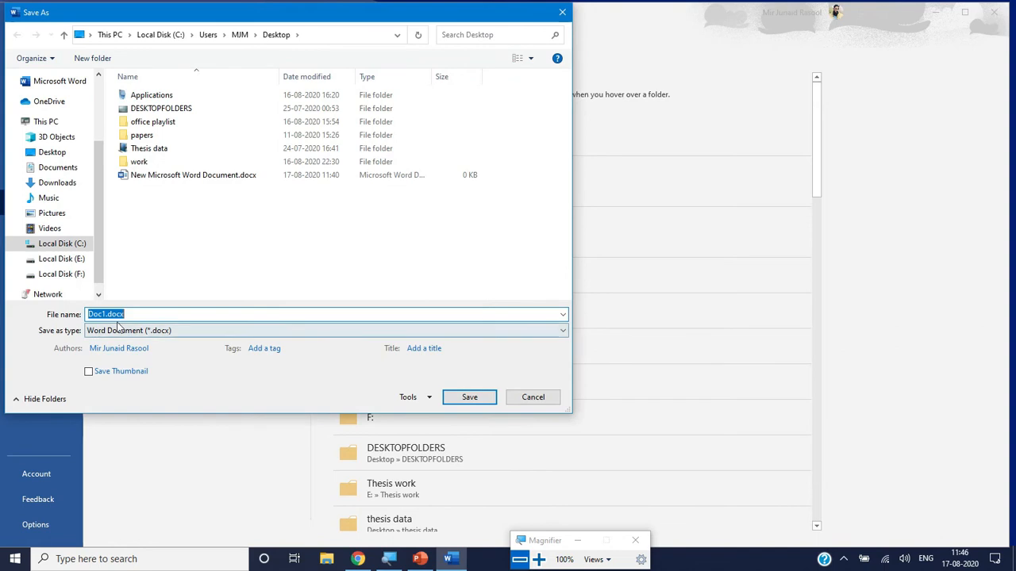
pyautogui.click(469, 396)
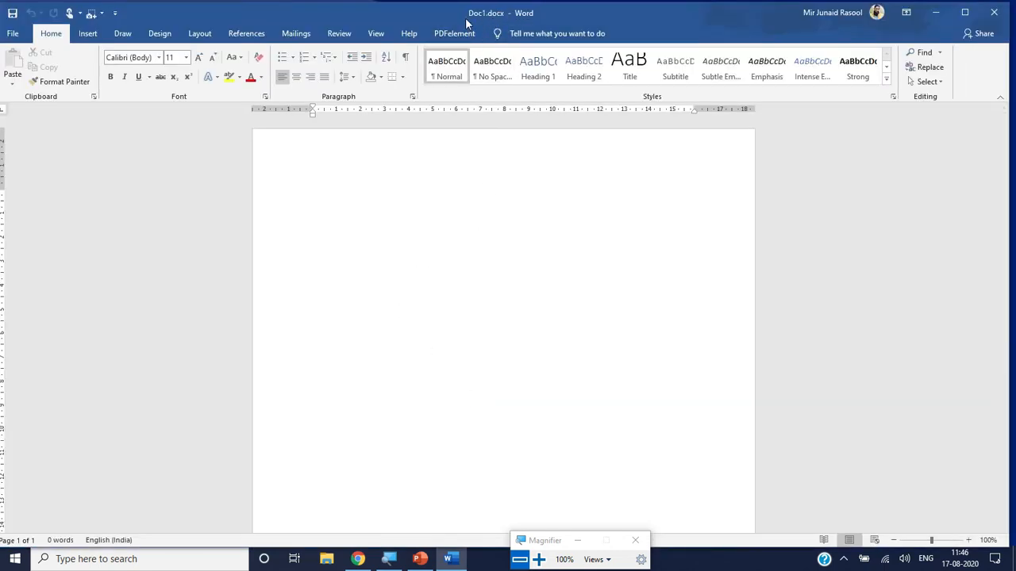
# - Save the document again, add the text "hdjdj" on the first line and save that change to the same file
pyautogui.click(13, 34)
pyautogui.click(46, 183)
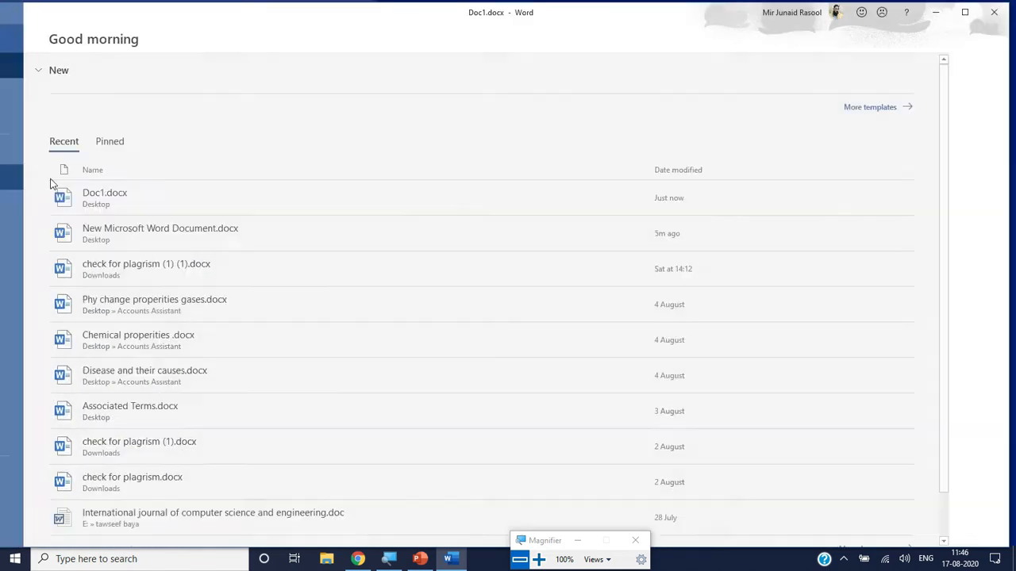
pyautogui.write('hdjdj')
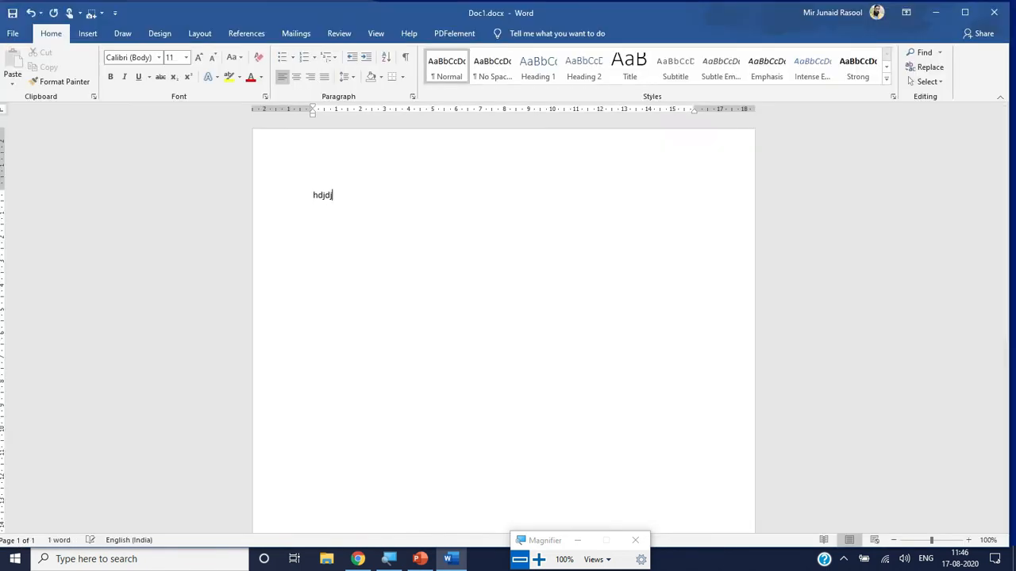
pyautogui.click(25, 37)
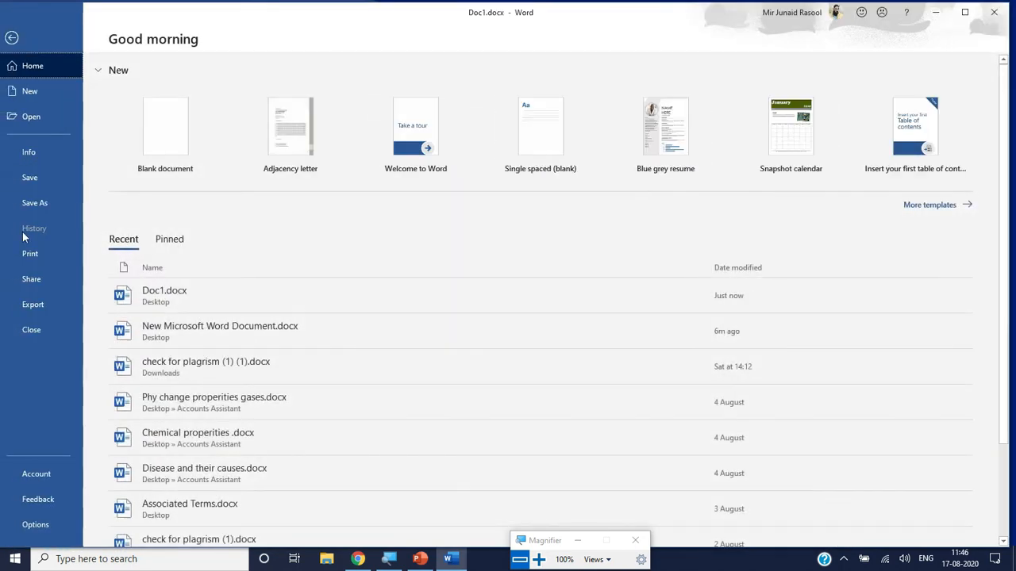
pyautogui.click(42, 176)
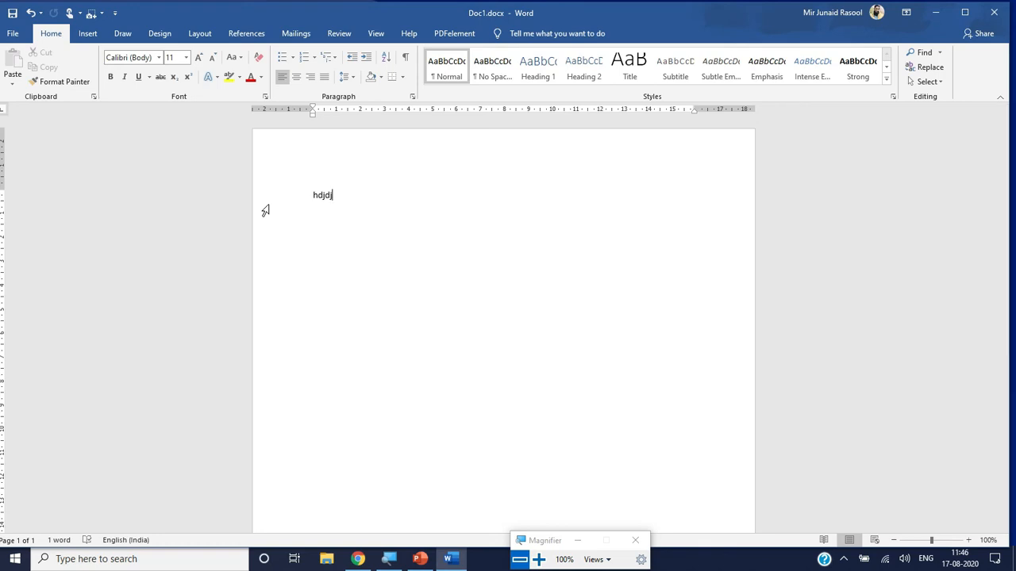
# - Delete the text "hdjdj" from the page
pyautogui.press('BackSpace')
pyautogui.press('BackSpace')
pyautogui.press('BackSpace')
pyautogui.press('BackSpace')
pyautogui.press('BackSpace')
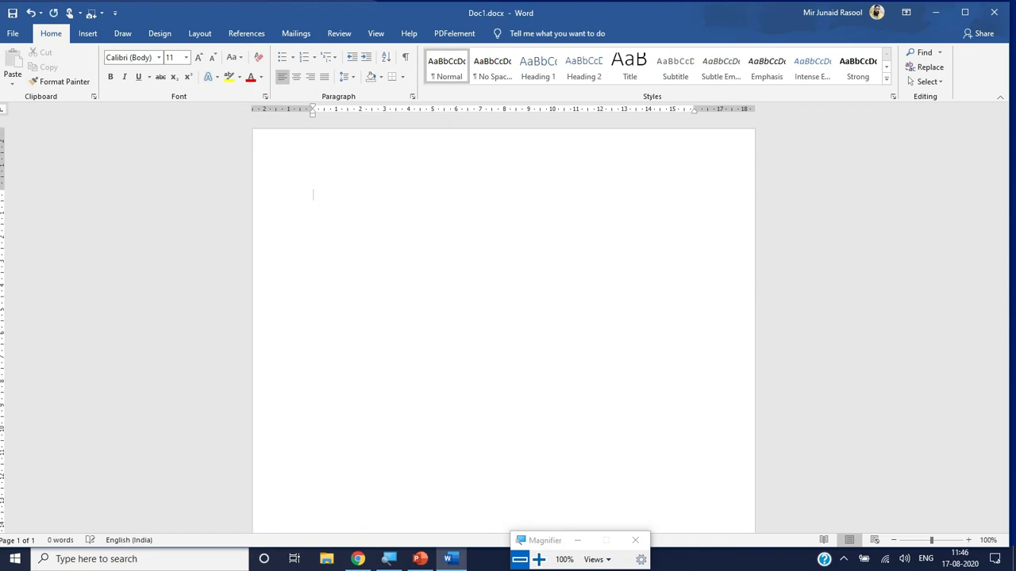
# - Examine the Print, Share and Export options, try closing the document but cancel, and return to the page
pyautogui.click(12, 33)
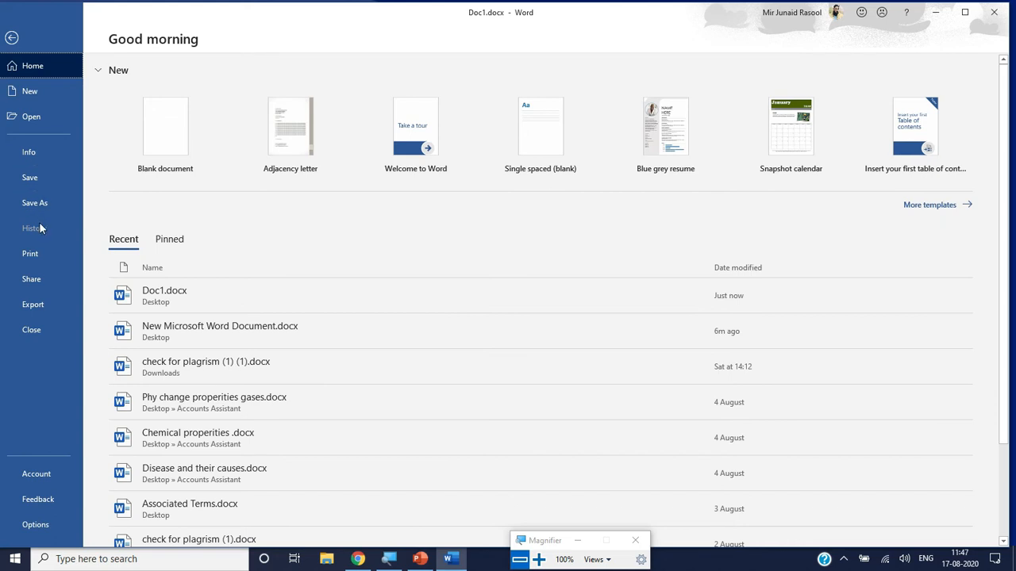
pyautogui.click(24, 260)
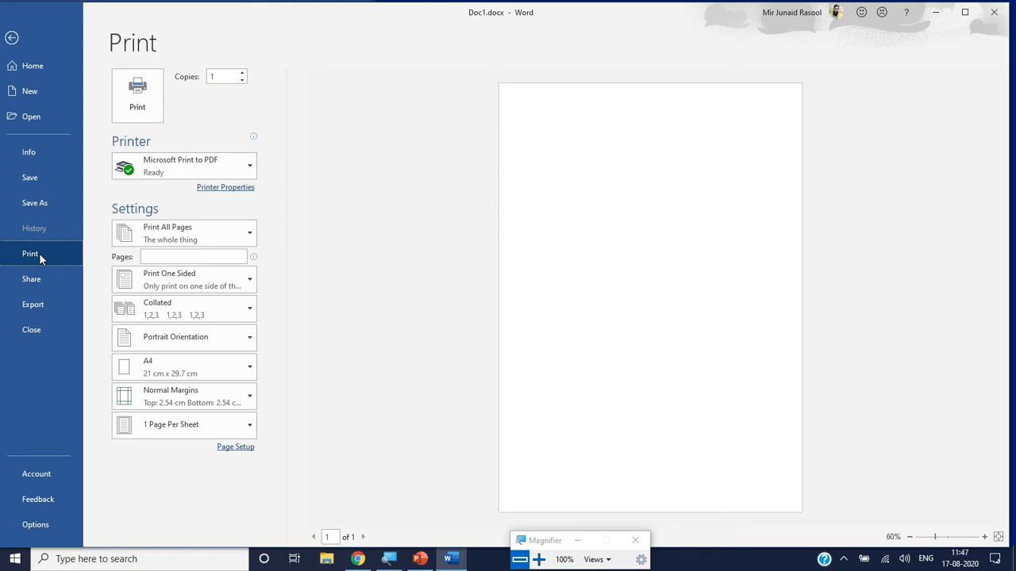
pyautogui.click(34, 284)
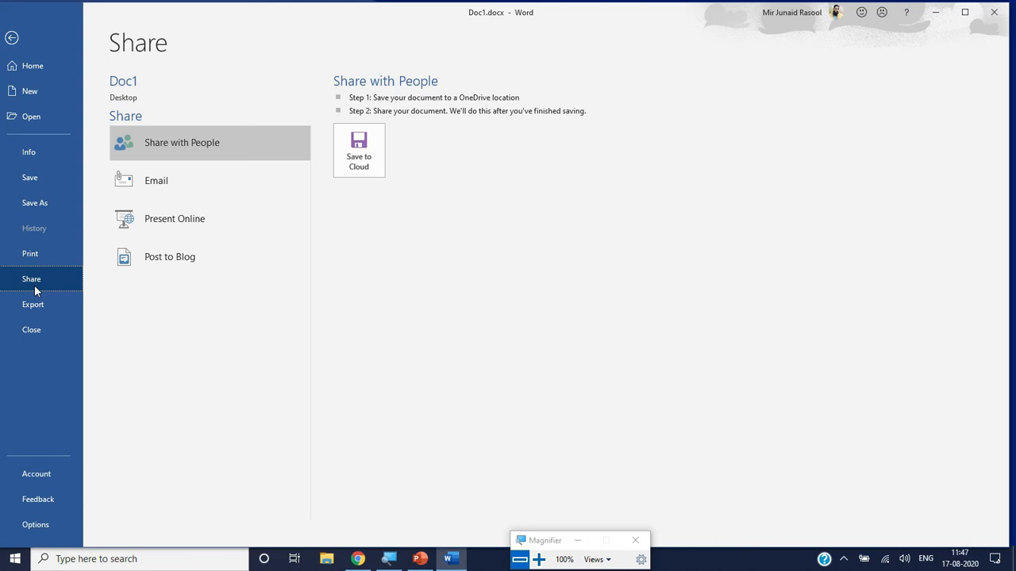
pyautogui.click(29, 308)
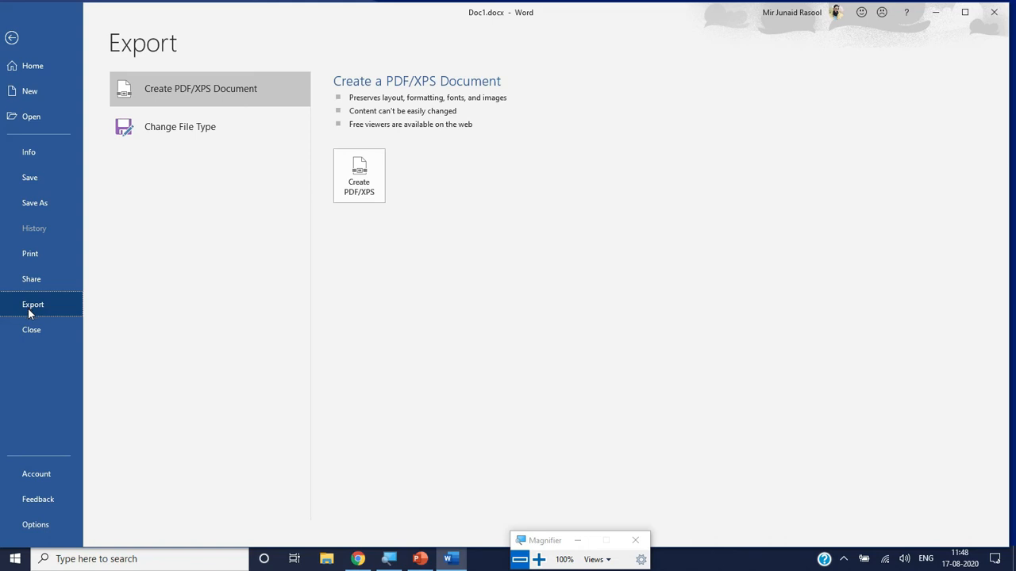
pyautogui.click(42, 331)
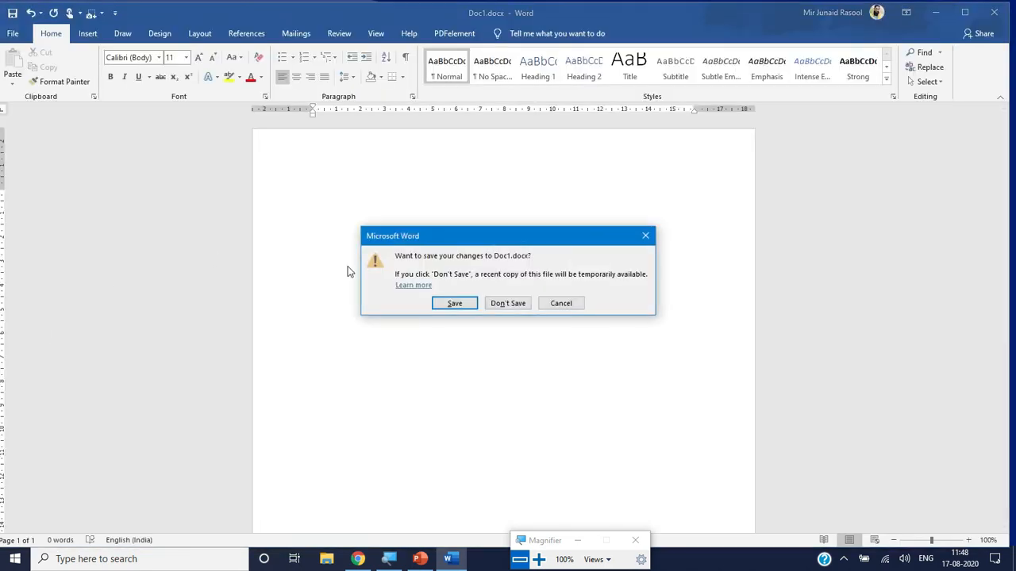
pyautogui.click(561, 304)
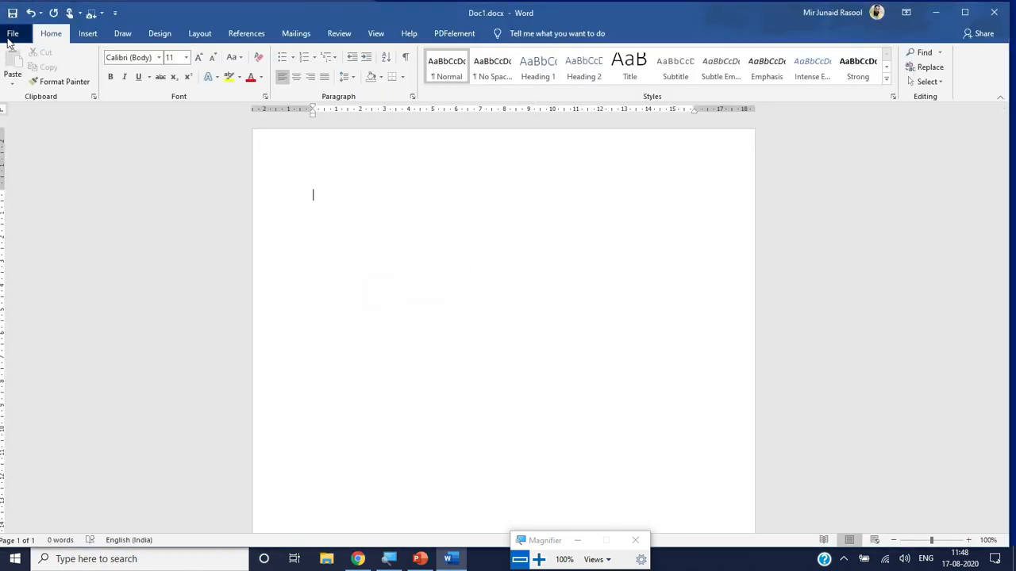
pyautogui.click(11, 35)
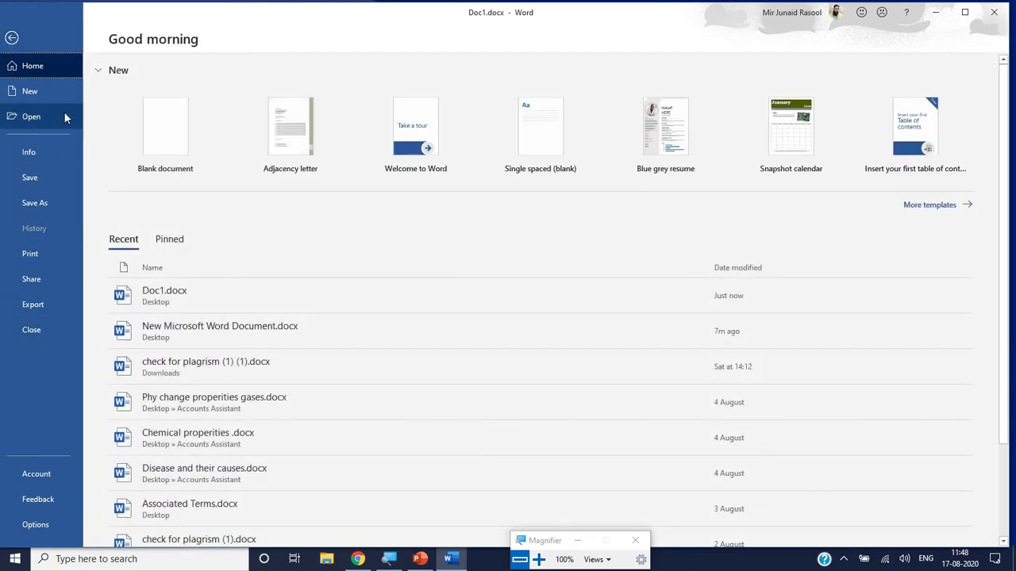
pyautogui.click(11, 37)
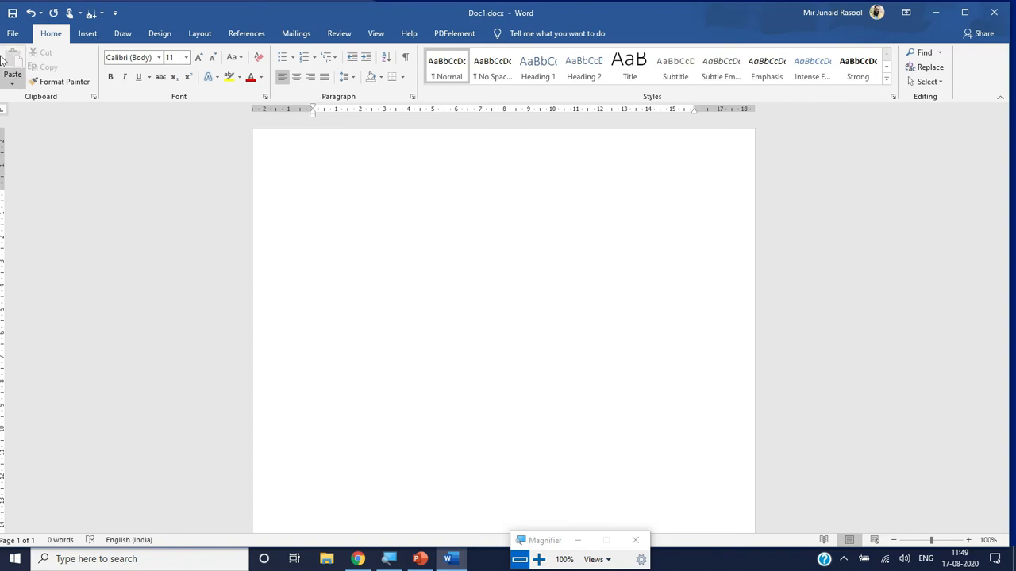
# - Try the Magnifier at 200%, restore it to 100%, and move its window down to the lower edge of the page
pyautogui.click(539, 559)
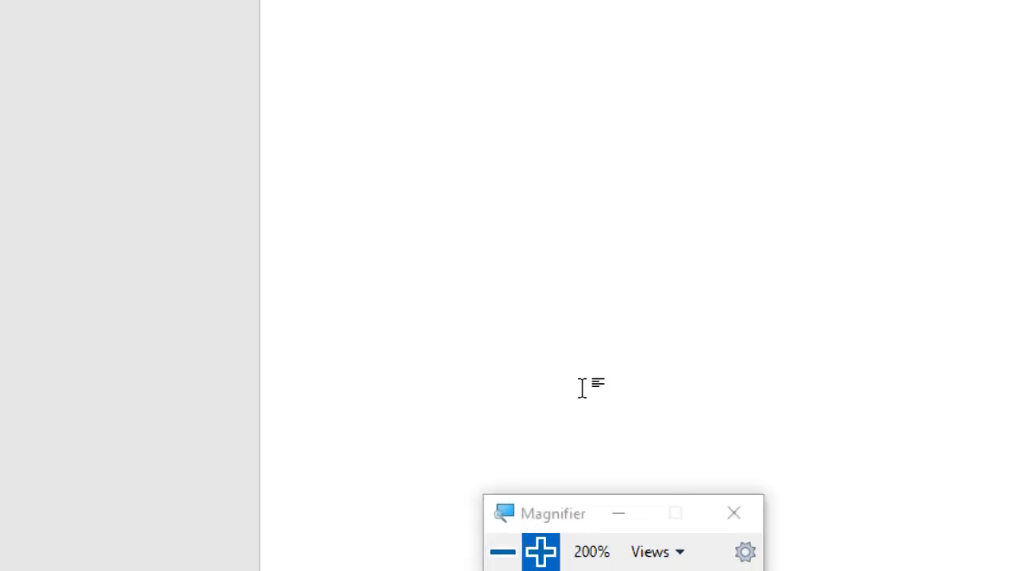
pyautogui.click(508, 554)
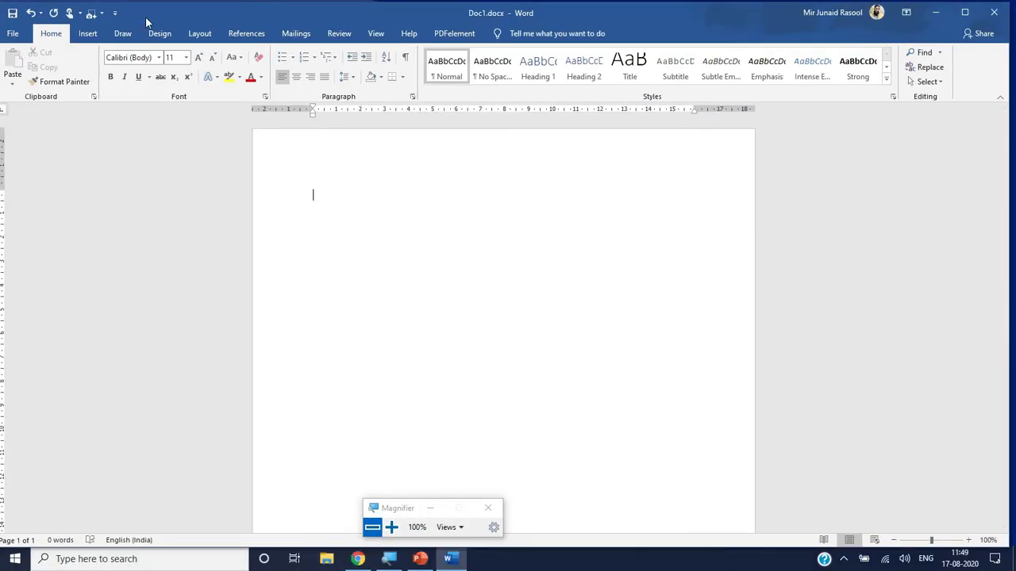
pyautogui.click(392, 528)
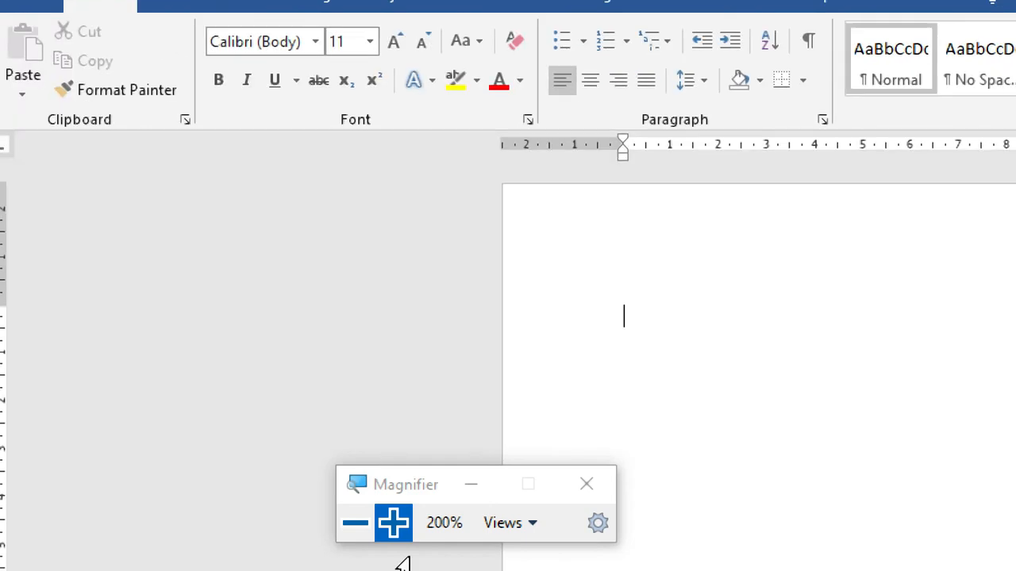
pyautogui.click(354, 523)
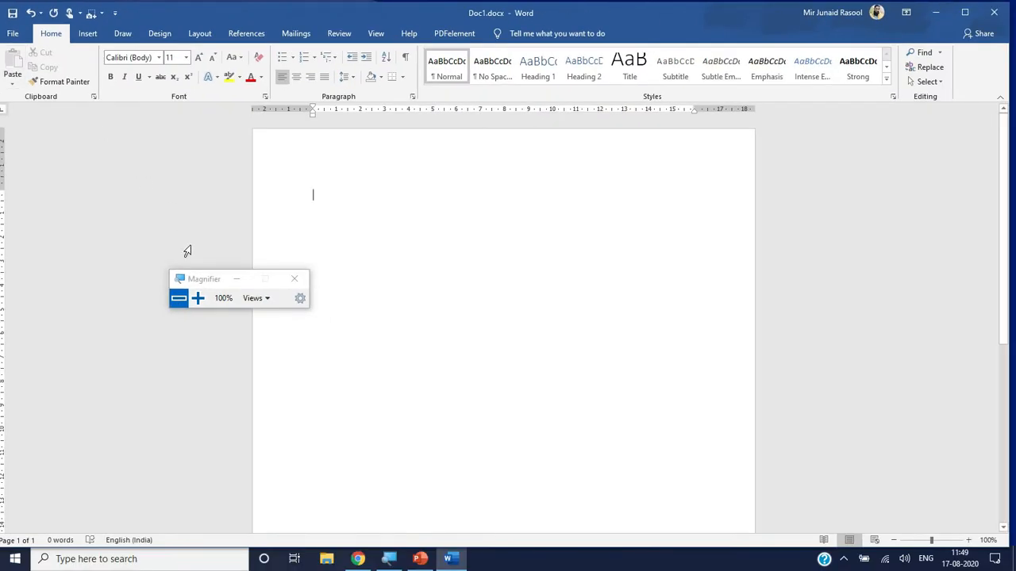
pyautogui.moveTo(201, 280); pyautogui.dragTo(519, 535)
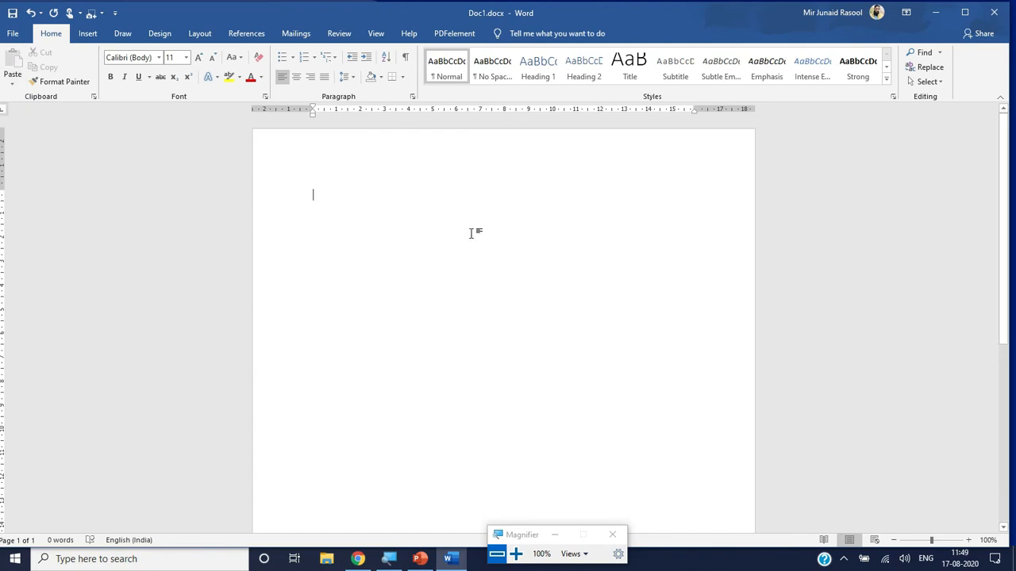
# - Enter "Hey GUYS this is very basic" on the first line and remove the stray letter before "very"
pyautogui.write('Hey GUY')
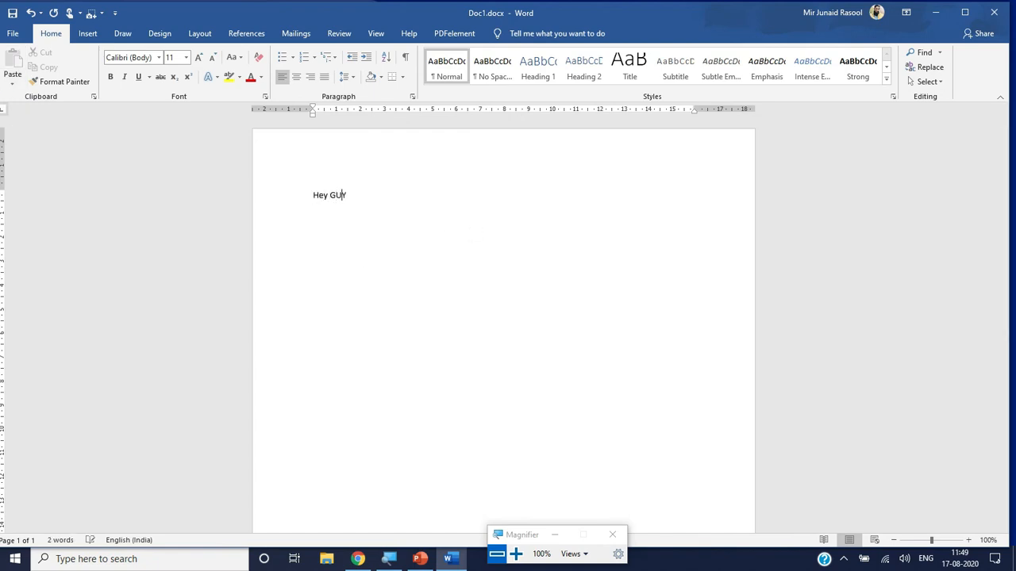
pyautogui.write('S this is ivery basic')
pyautogui.click(377, 196)
pyautogui.press('BackSpace')
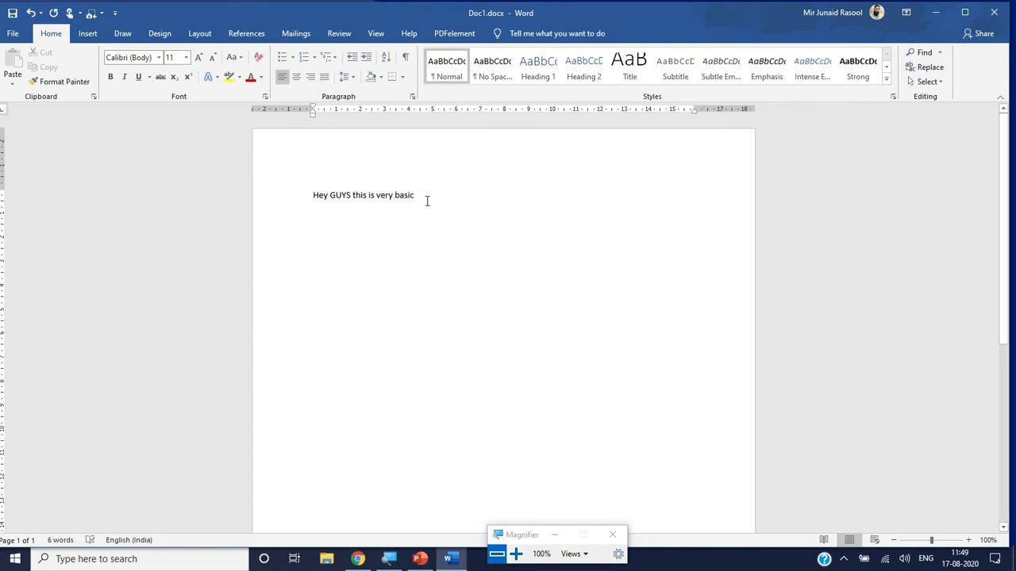
# - Copy the sentence "Hey GUYS this is very basic" and paste it four times below, leaving one blank line after the original
pyautogui.moveTo(419, 197); pyautogui.dragTo(281, 185)
pyautogui.hotkey('ctrl', 'c')
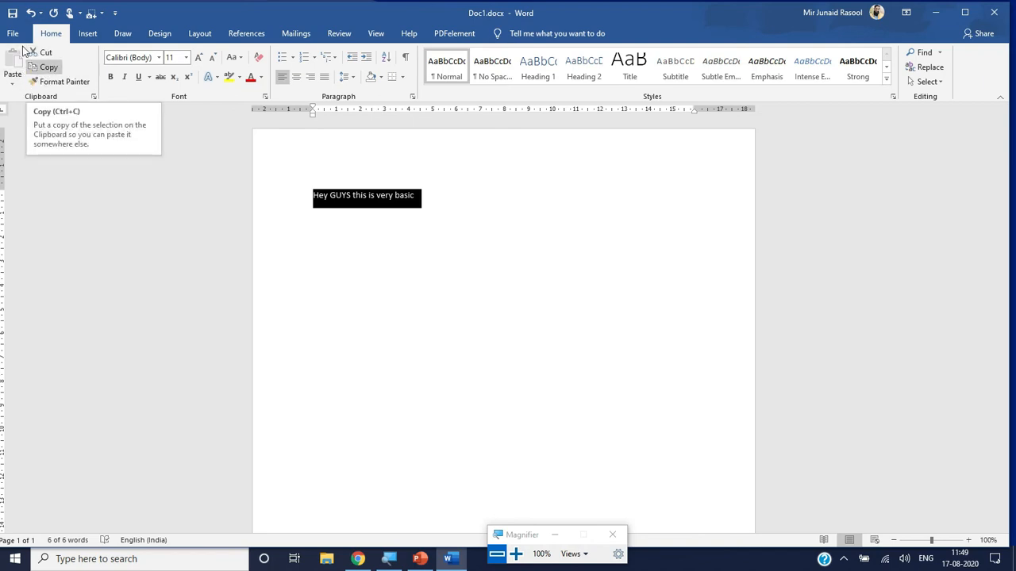
pyautogui.click(56, 80)
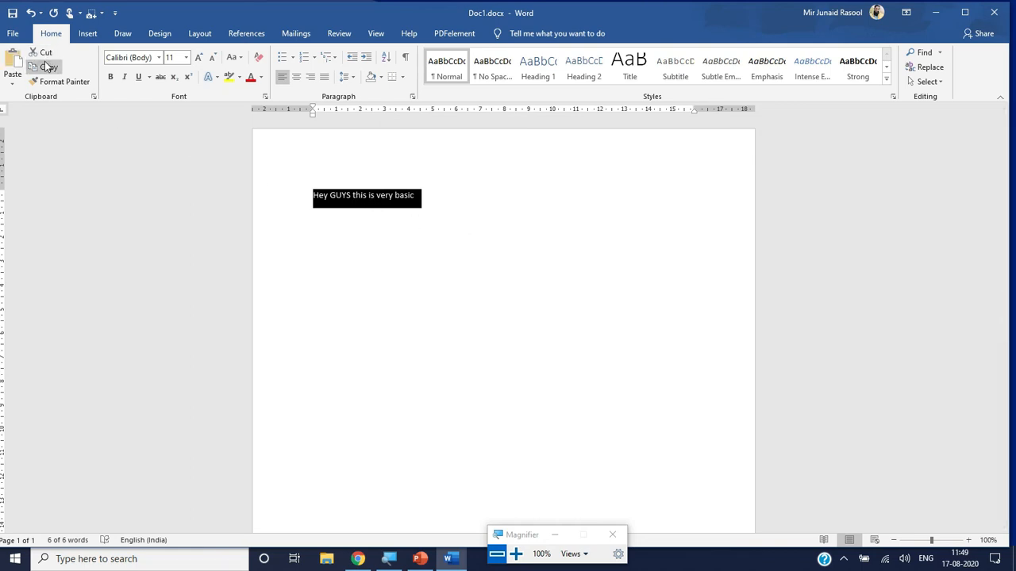
pyautogui.click(430, 193)
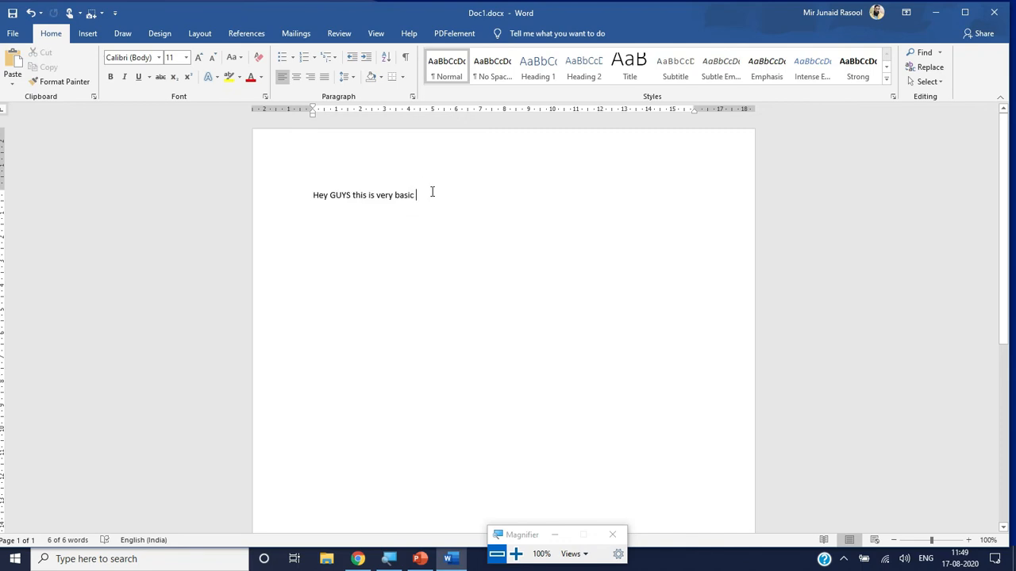
pyautogui.press('Return')
pyautogui.press('Return')
pyautogui.hotkey('ctrl', 'v')
pyautogui.hotkey('ctrl', 'v')
pyautogui.hotkey('ctrl', 'v')
pyautogui.hotkey('ctrl', 'v')
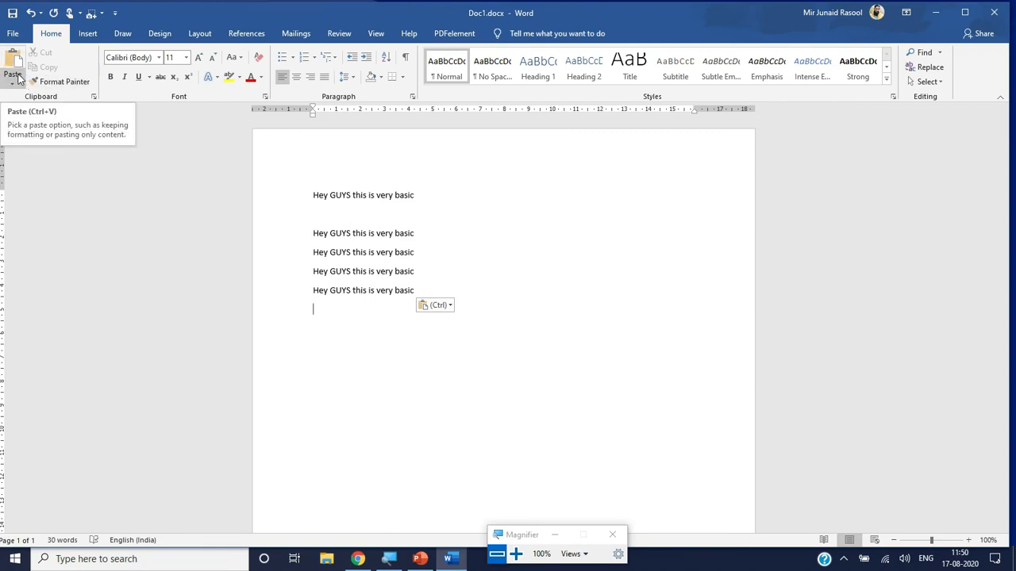
# - Paste three more copies of "Hey GUYS this is very basic" below the existing lines, separated by a blank line
pyautogui.moveTo(316, 234); pyautogui.dragTo(395, 235)
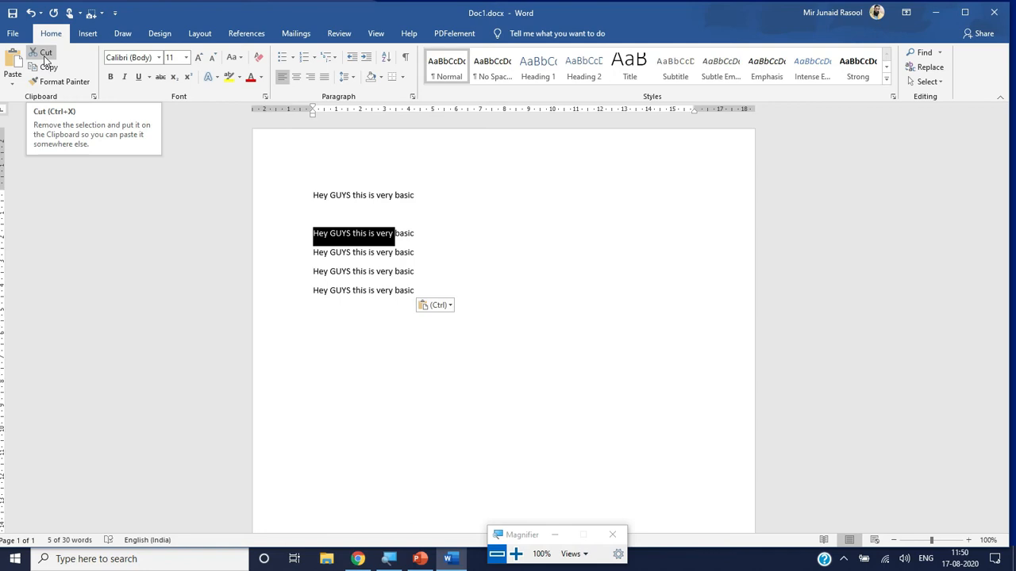
pyautogui.click(335, 232)
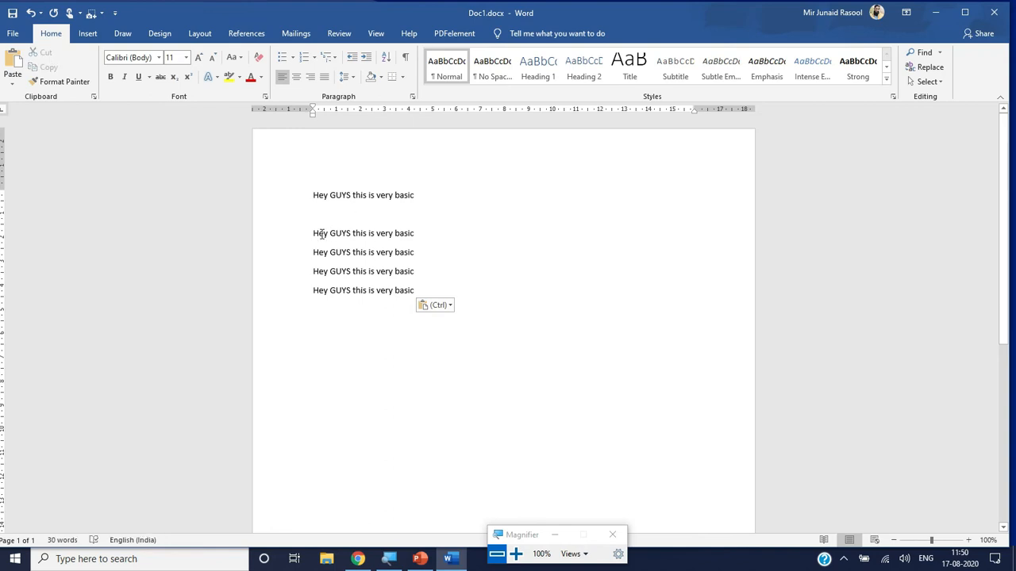
pyautogui.moveTo(312, 233); pyautogui.dragTo(423, 251)
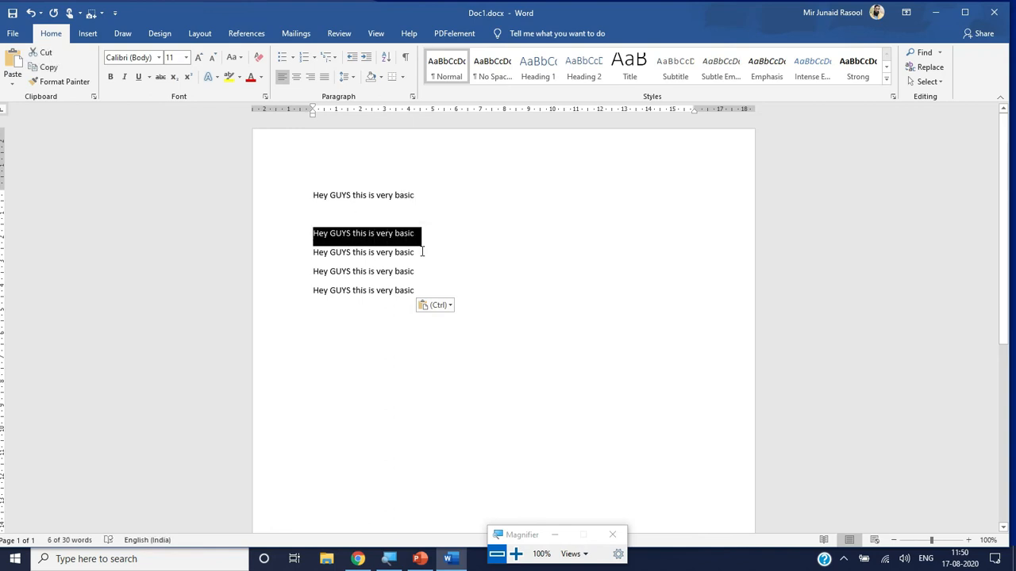
pyautogui.click(422, 252)
pyautogui.click(423, 295)
pyautogui.press('Return')
pyautogui.press('Return')
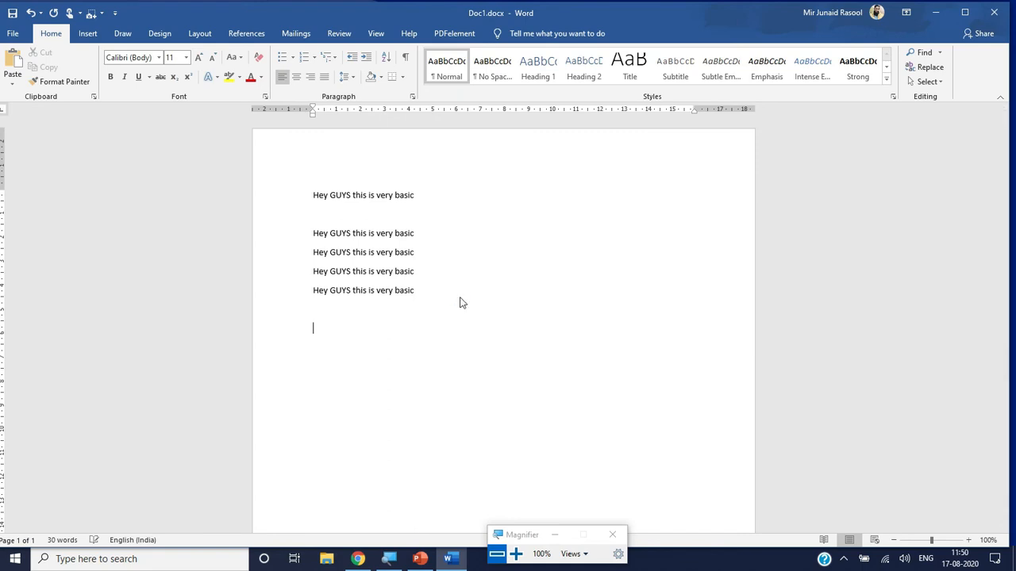
pyautogui.write('Hey GUYS this is very basic Hey GUYS this is very basic Hey GUYS this is very basic')
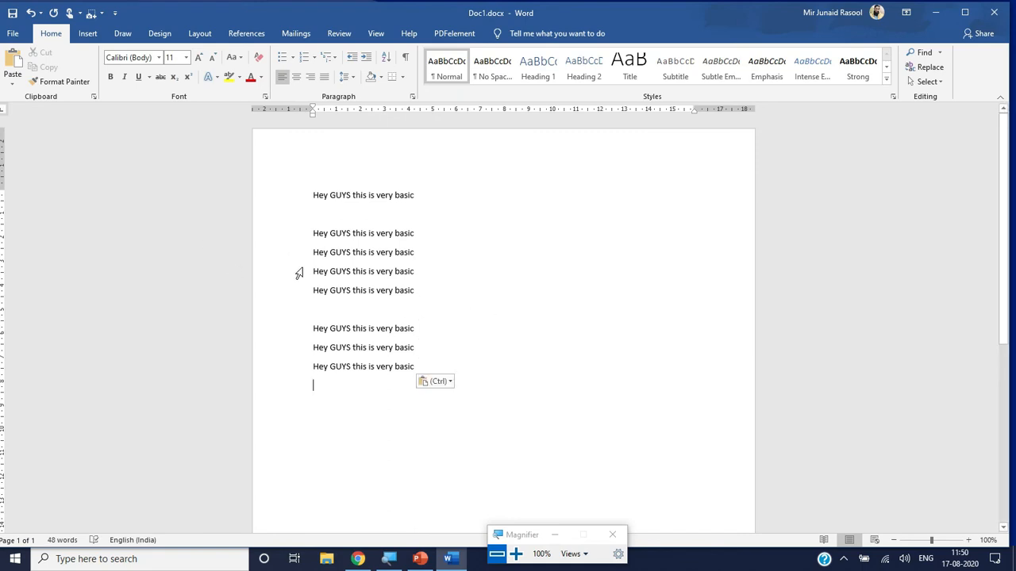
# - Copy and remove the last "Hey GUYS this is very basic" line, leave two extra blank lines, and paste the line three times
pyautogui.moveTo(352, 369); pyautogui.dragTo(313, 368)
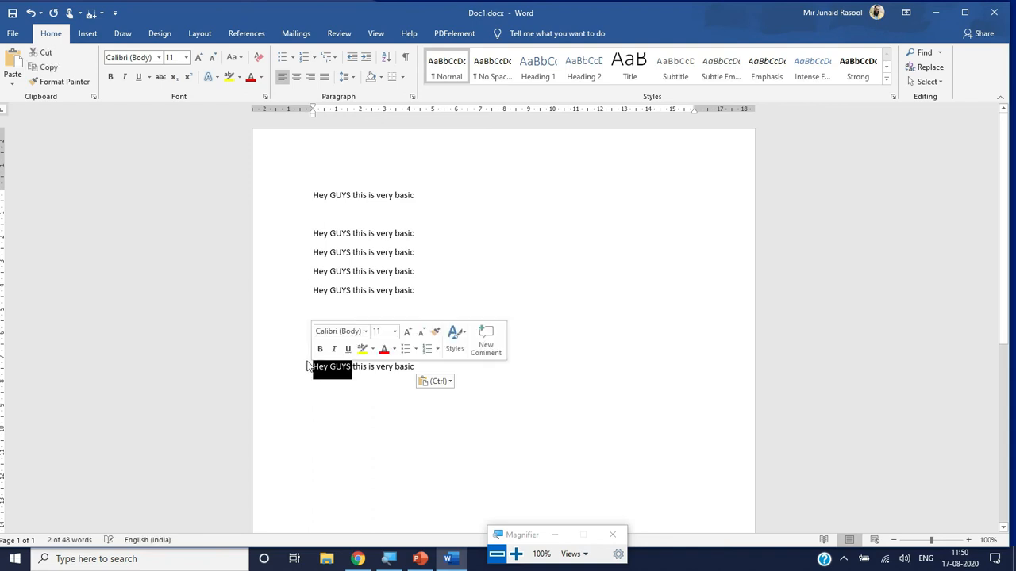
pyautogui.click(310, 366)
pyautogui.moveTo(461, 368); pyautogui.dragTo(463, 373)
pyautogui.hotkey('ctrl', 'c')
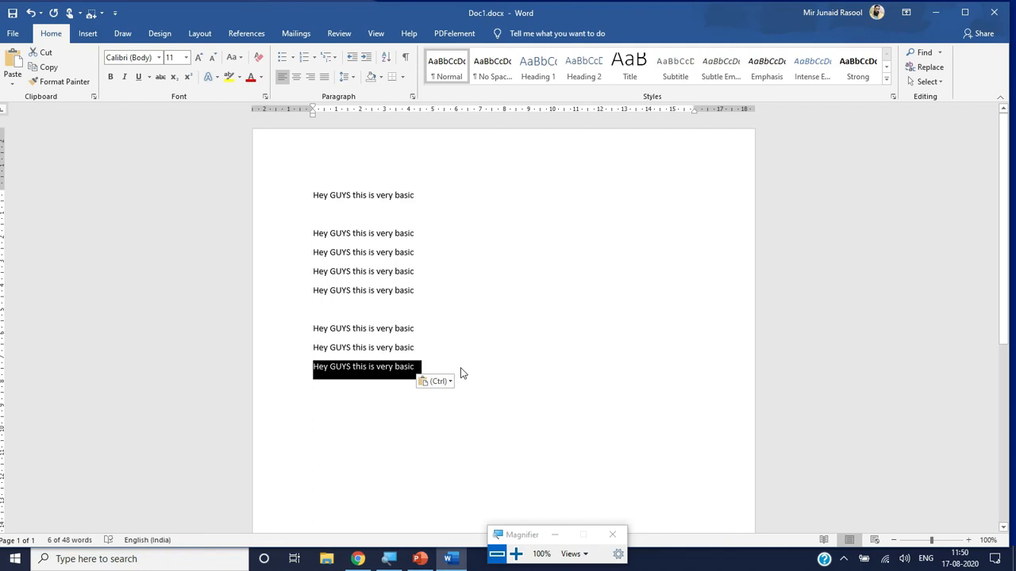
pyautogui.press('Delete')
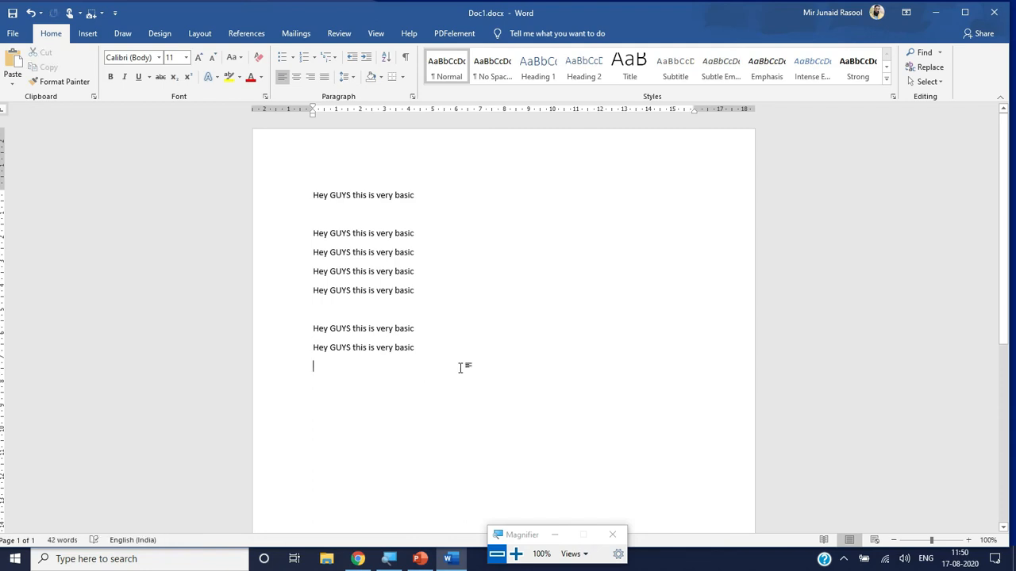
pyautogui.press('Return')
pyautogui.press('Return')
pyautogui.hotkey('ctrl', 'v')
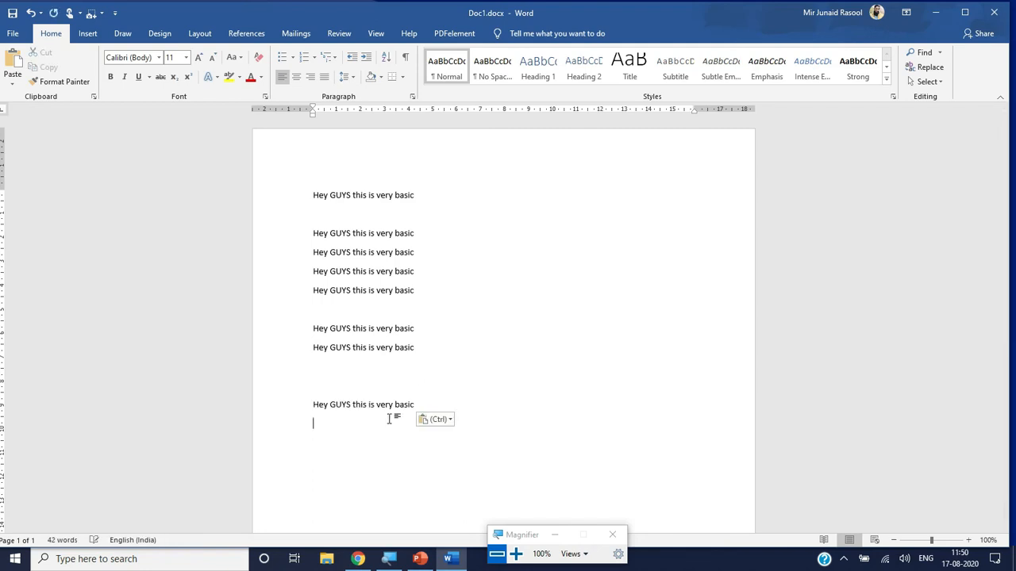
pyautogui.hotkey('ctrl', 'v')
pyautogui.hotkey('ctrl', 'v')
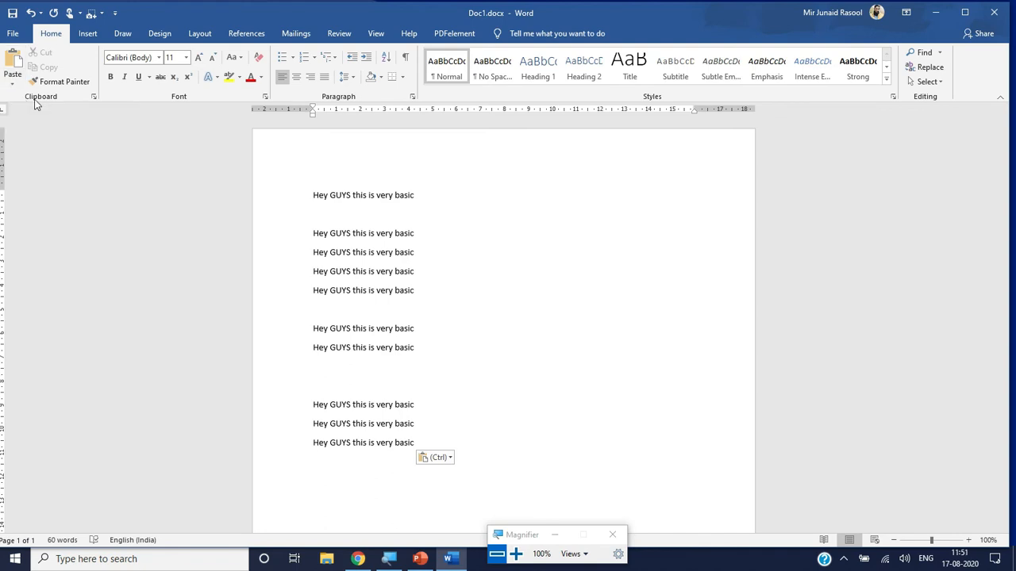
# - Check the Clipboard history, and cut the first five text lines and the following two lines as separate items
pyautogui.click(94, 97)
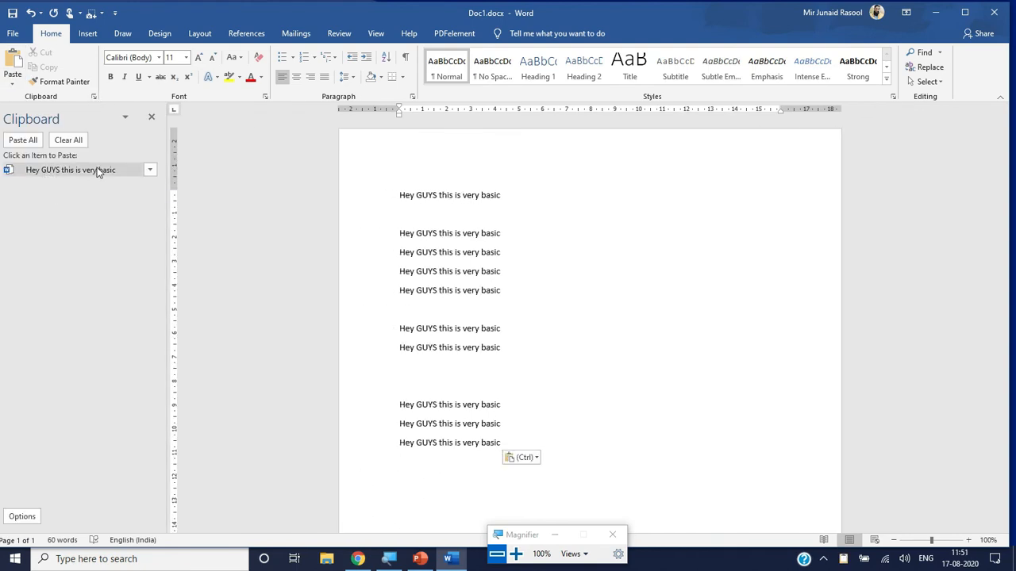
pyautogui.click(92, 96)
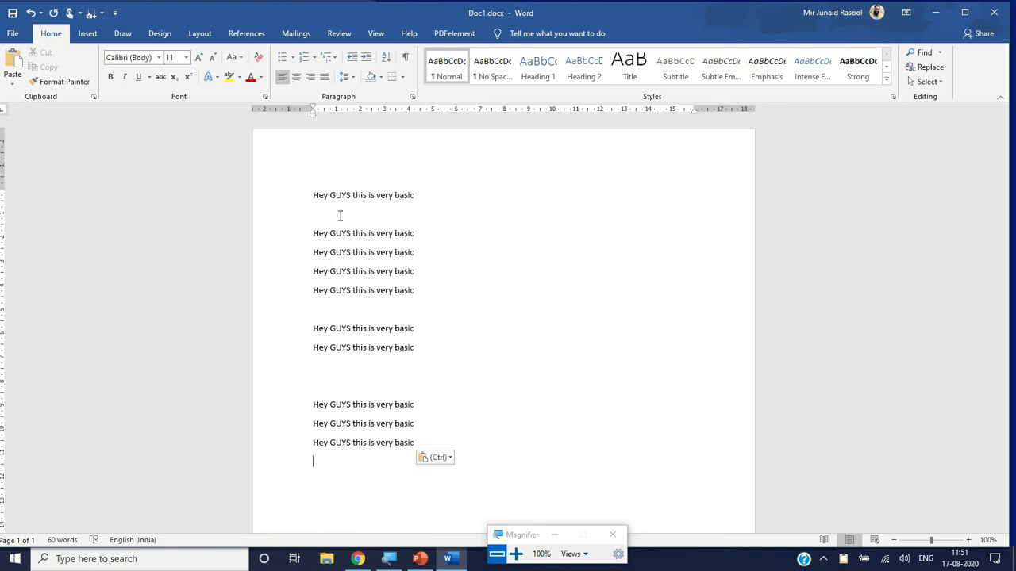
pyautogui.moveTo(312, 194); pyautogui.dragTo(425, 289)
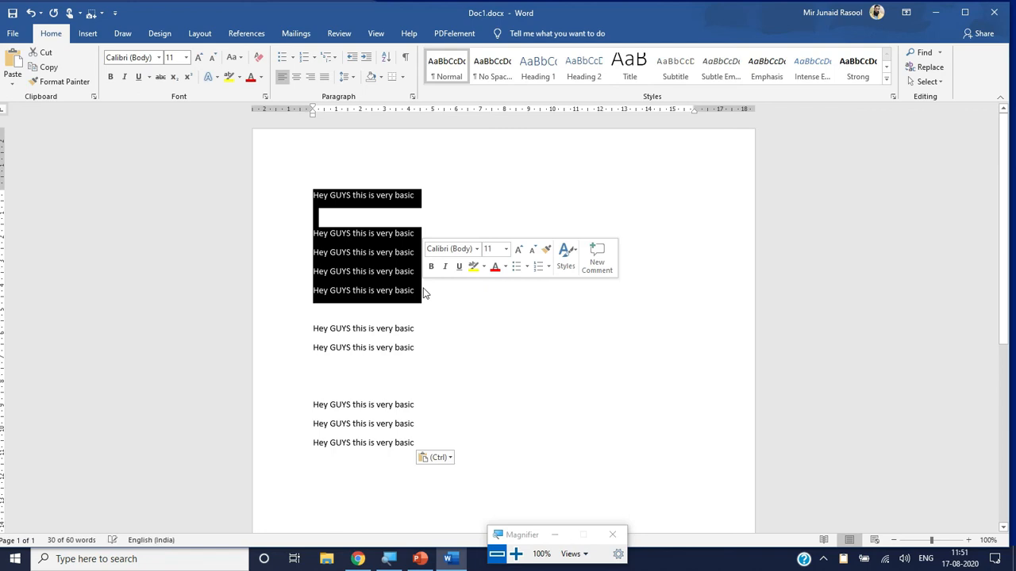
pyautogui.hotkey('ctrl', 'x')
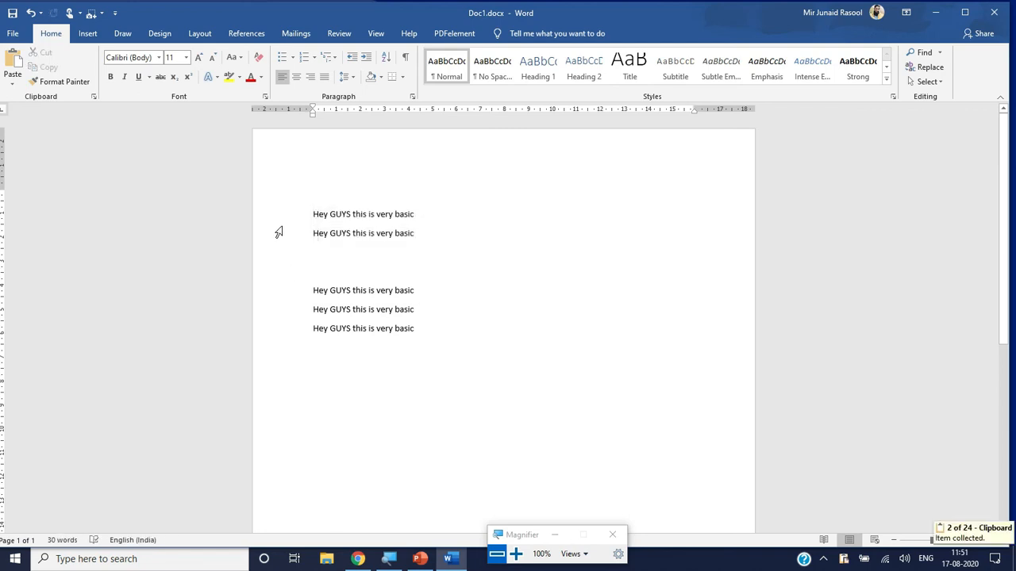
pyautogui.moveTo(312, 213); pyautogui.dragTo(414, 240)
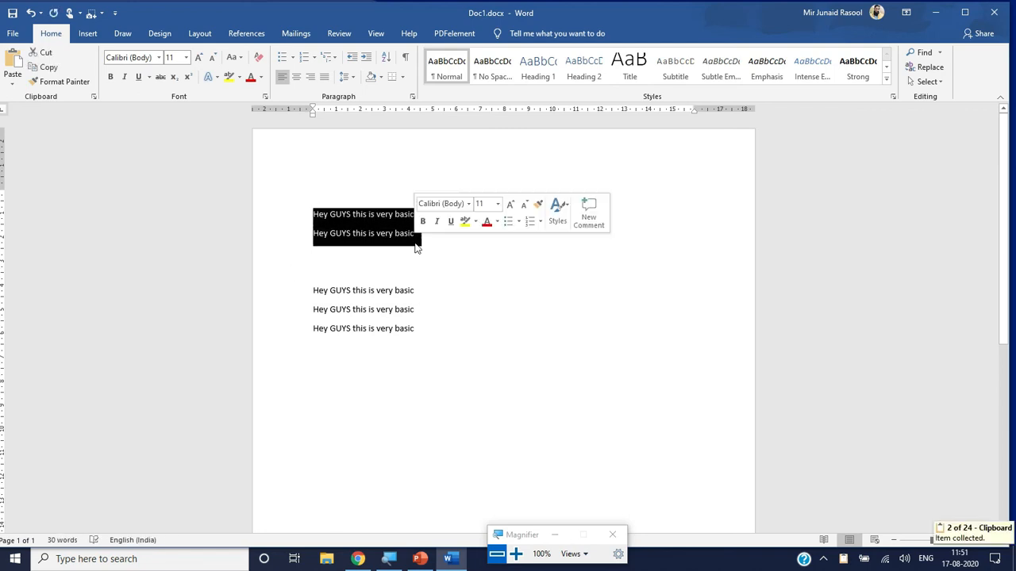
pyautogui.hotkey('ctrl', 'x')
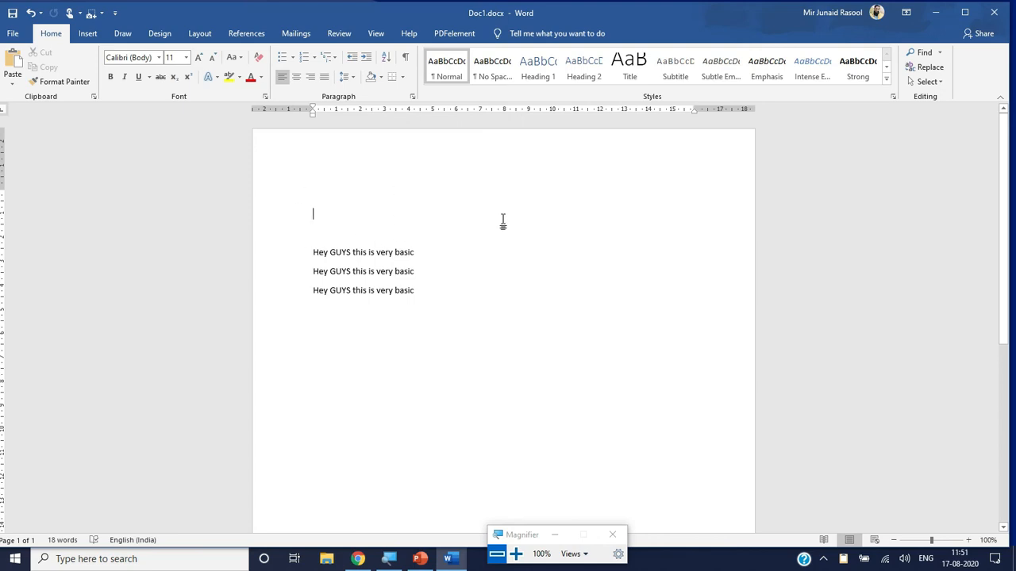
# - Paste the two cut lines three times above the remaining block, leaving two blank lines between the copies
pyautogui.hotkey('ctrl', 'v')
pyautogui.press('Return')
pyautogui.press('Return')
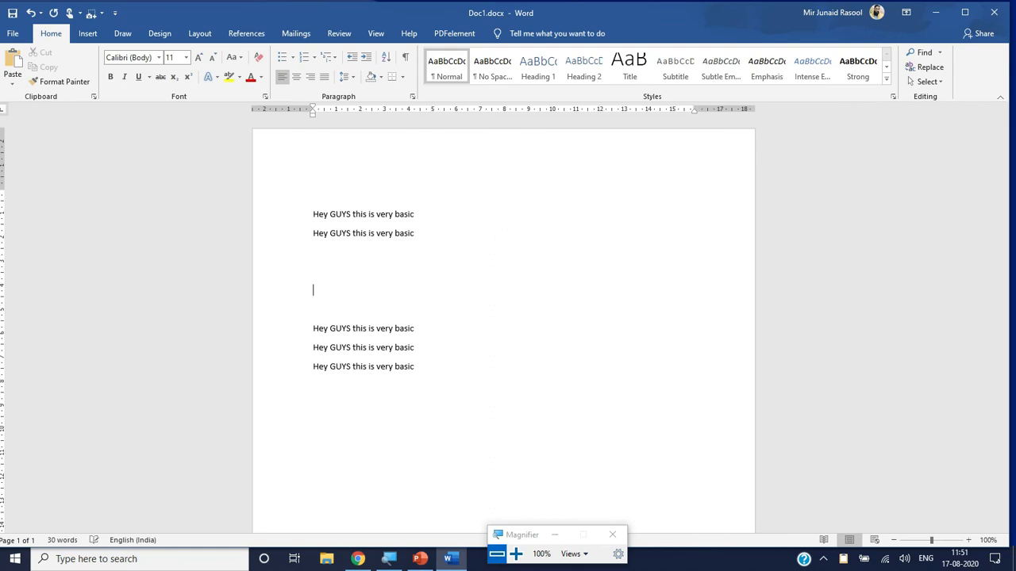
pyautogui.hotkey('ctrl', 'v')
pyautogui.press('Return')
pyautogui.press('Return')
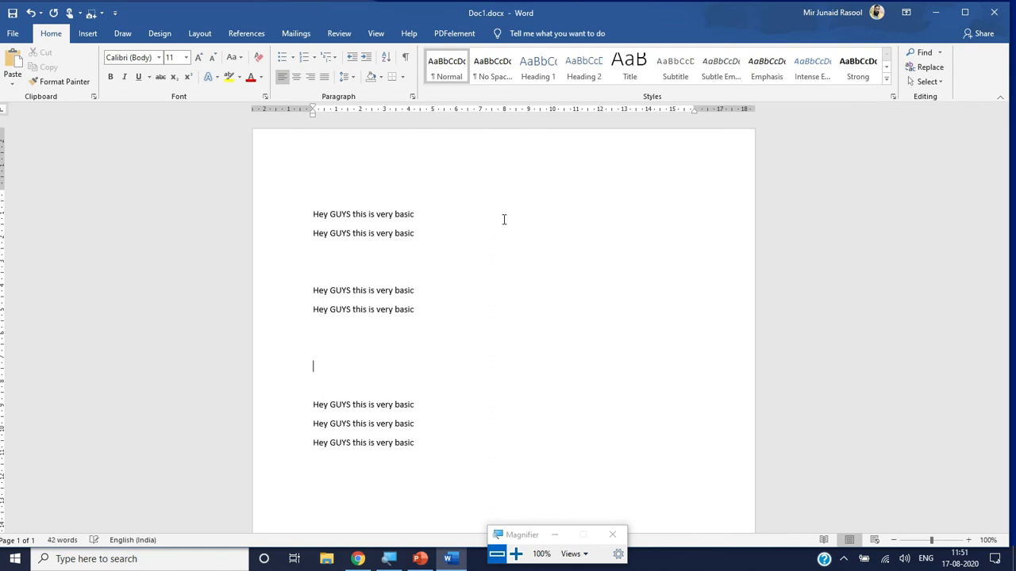
pyautogui.hotkey('ctrl', 'v')
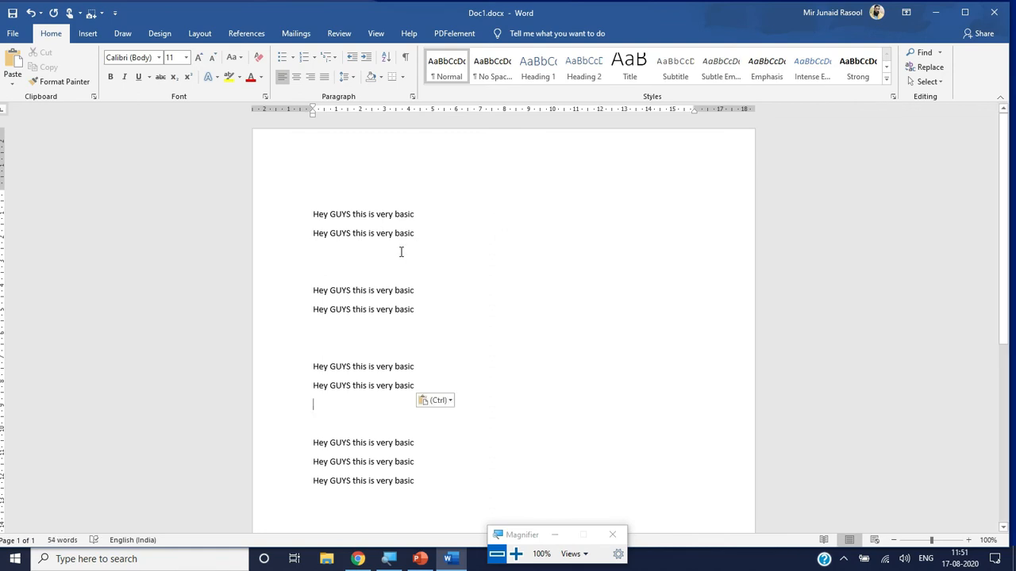
# - Paste the five-line item from the Clipboard history twice into the document, and close the history
pyautogui.click(95, 98)
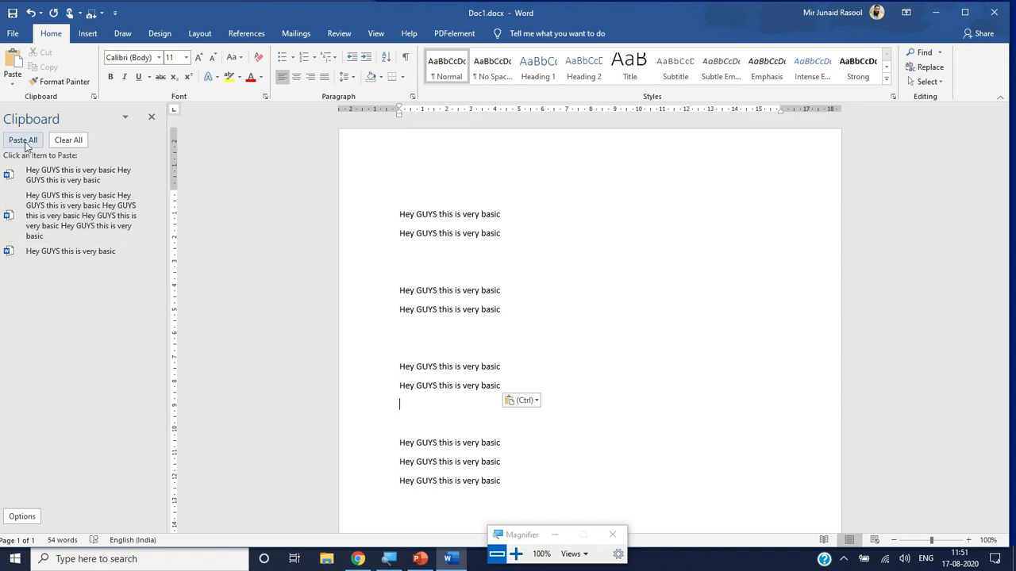
pyautogui.click(73, 215)
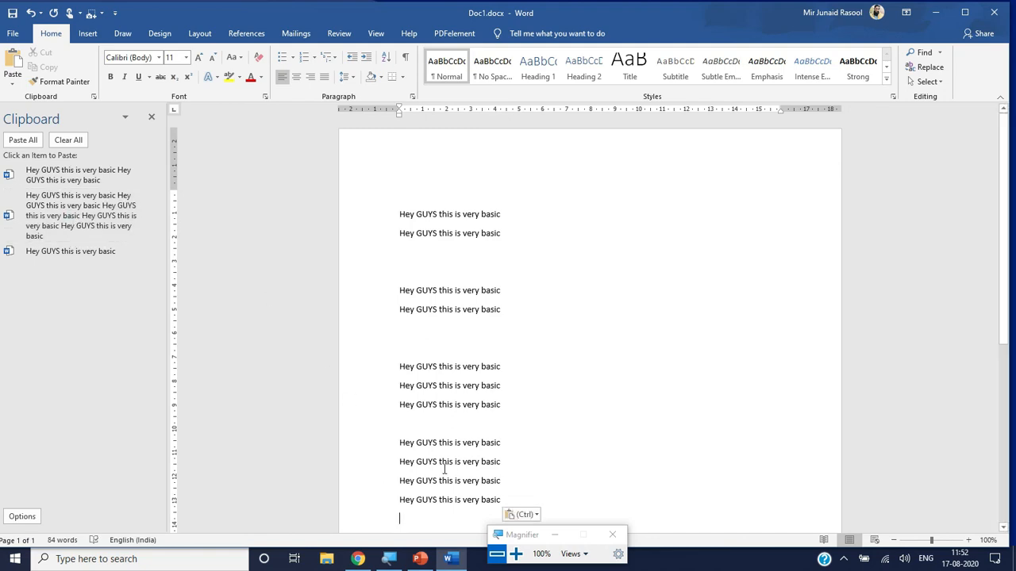
pyautogui.click(95, 234)
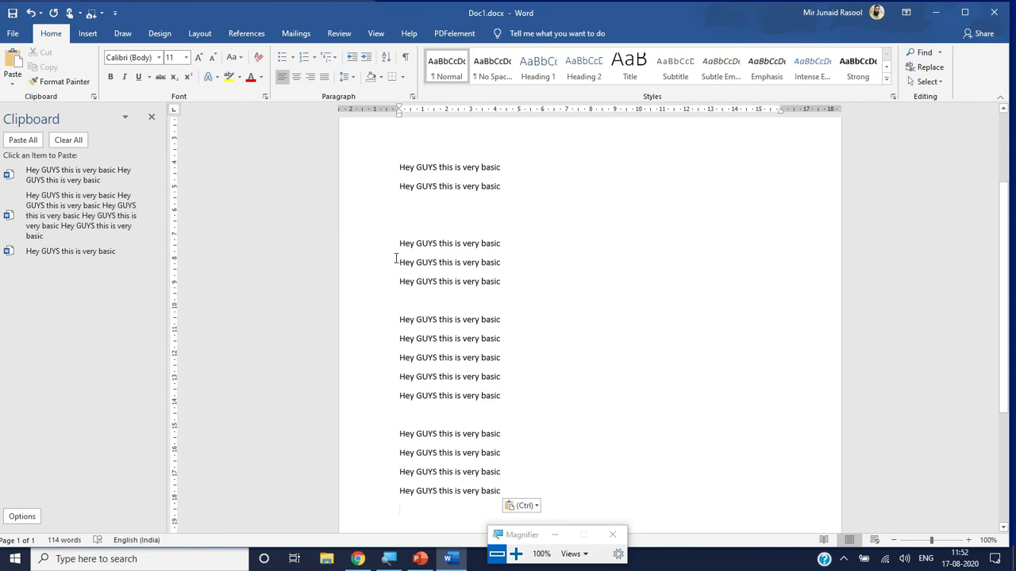
pyautogui.click(156, 120)
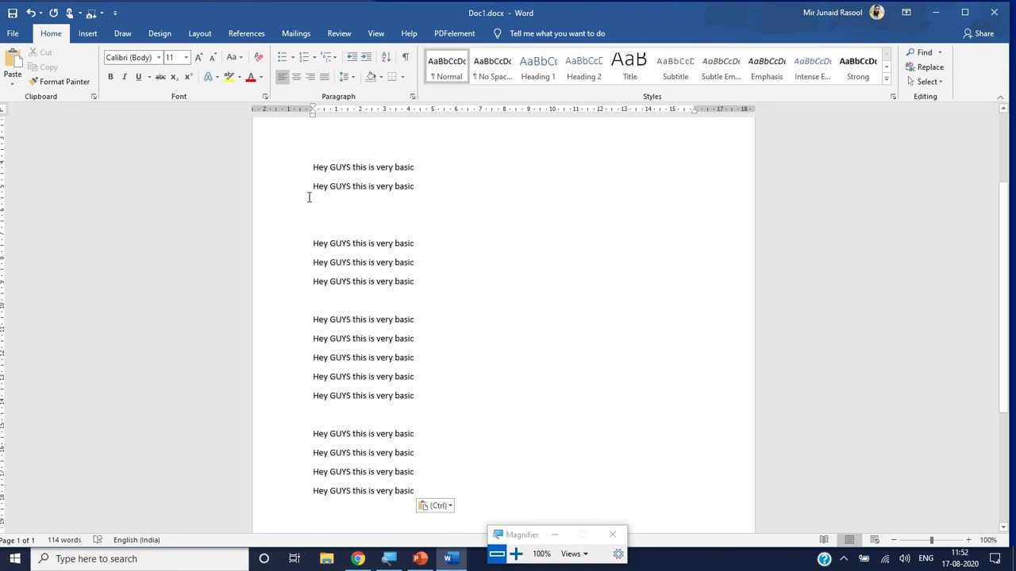
# - Copy the second line of the second pair and the three-line block below it as separate items, reviewing the Clipboard history in between
pyautogui.moveTo(312, 191); pyautogui.dragTo(433, 196)
pyautogui.hotkey('ctrl', 'c')
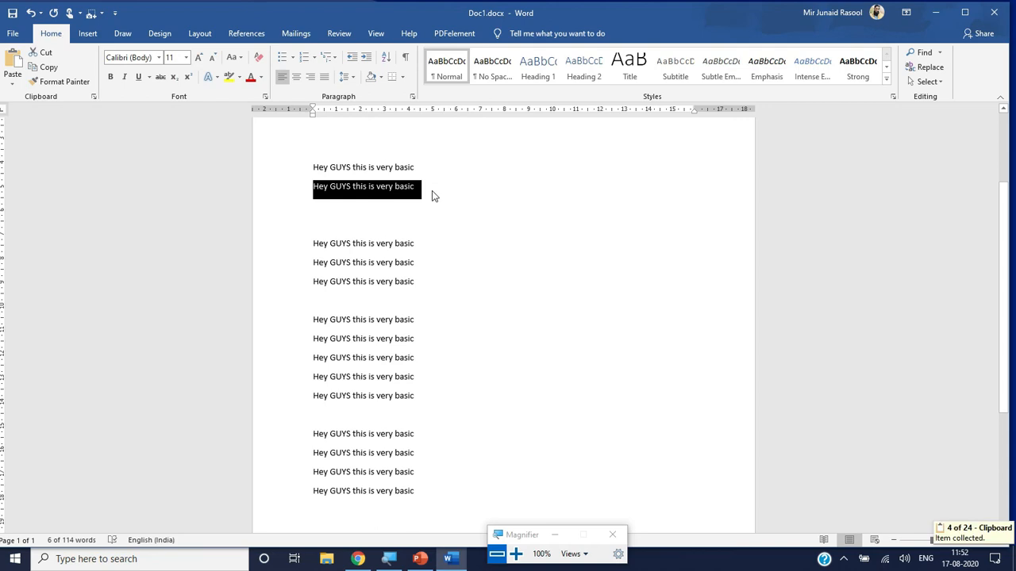
pyautogui.click(93, 96)
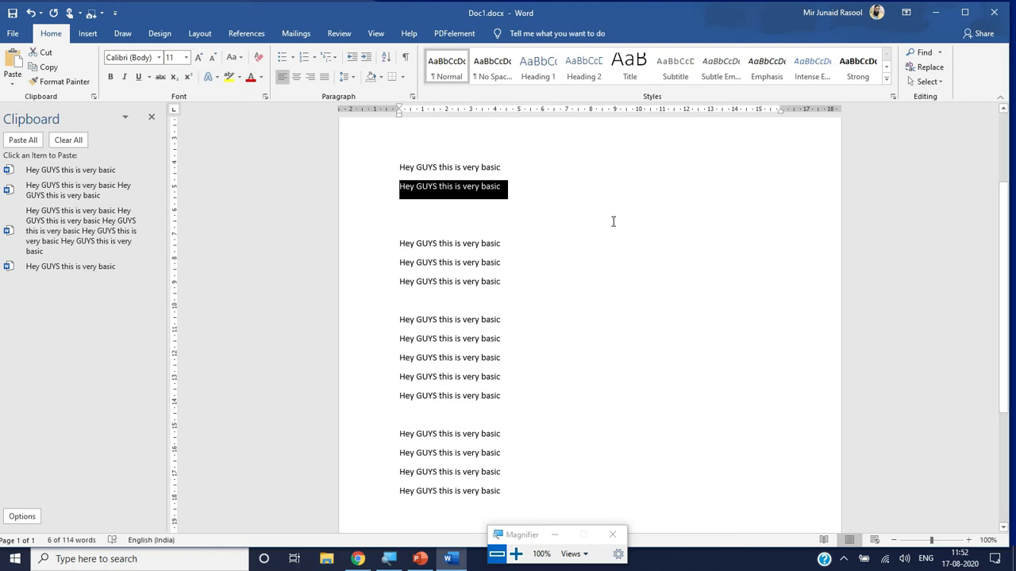
pyautogui.click(432, 242)
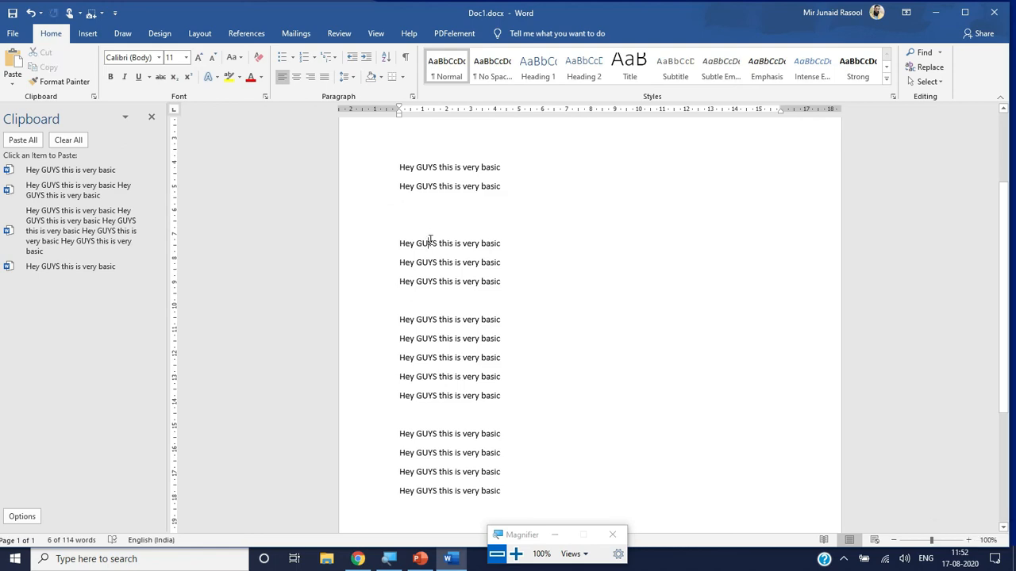
pyautogui.moveTo(400, 243); pyautogui.dragTo(535, 298)
pyautogui.hotkey('ctrl', 'c')
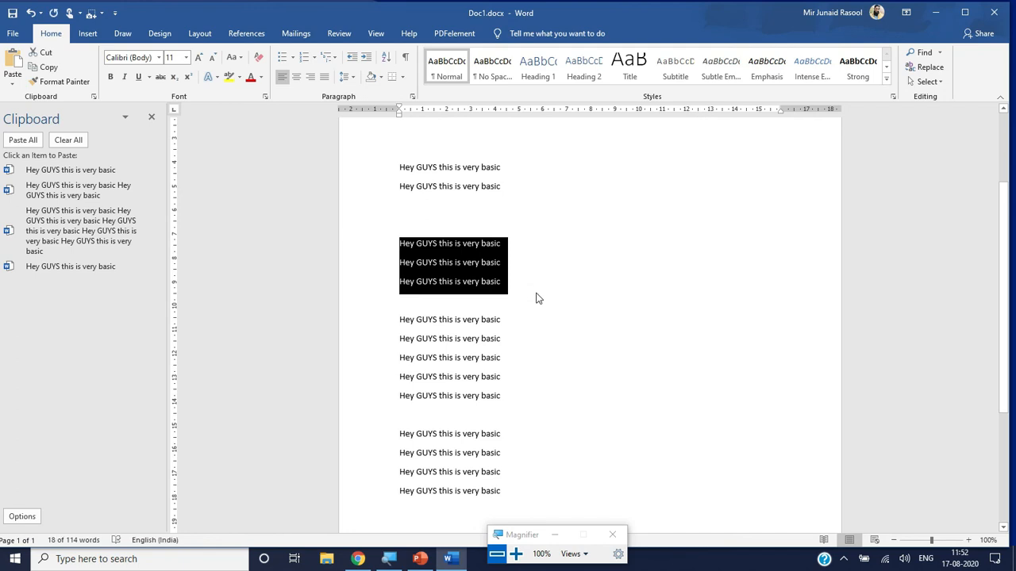
pyautogui.click(152, 116)
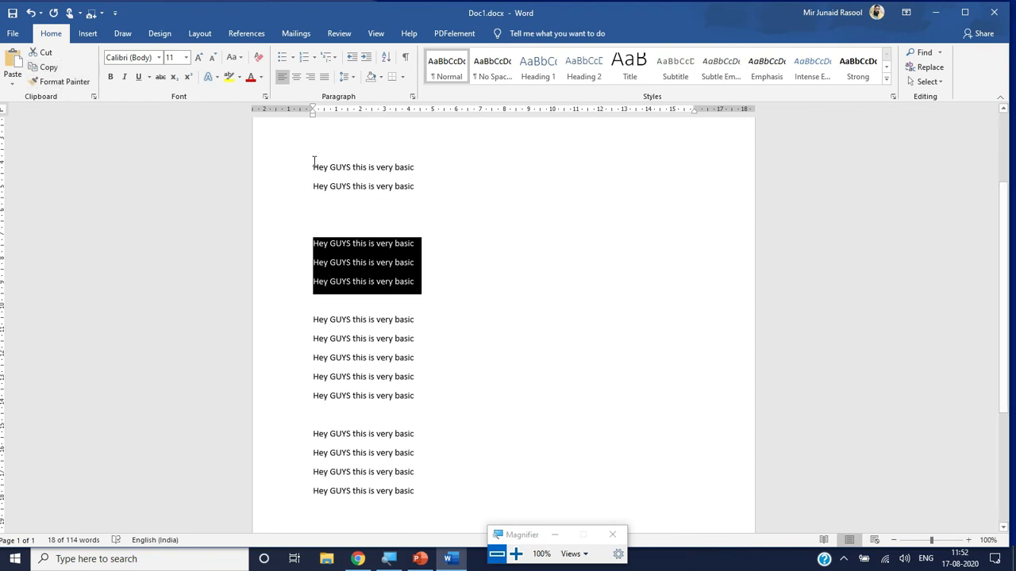
# - Delete all the repeated "Hey GUYS this is very basic" lines from the second pair down to the end
pyautogui.moveTo(312, 166); pyautogui.dragTo(418, 510)
pyautogui.press('Delete')
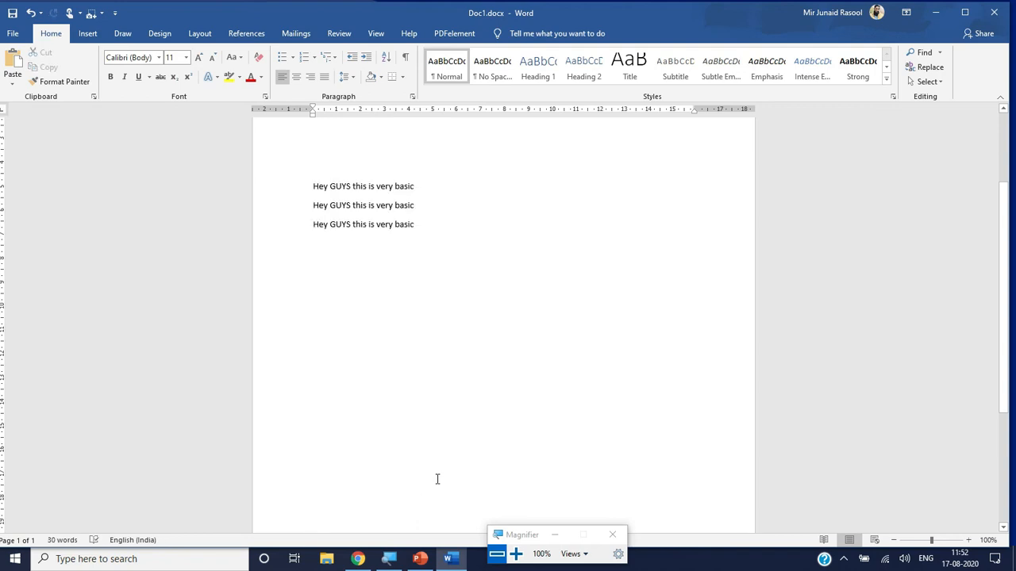
pyautogui.moveTo(314, 184); pyautogui.dragTo(441, 226)
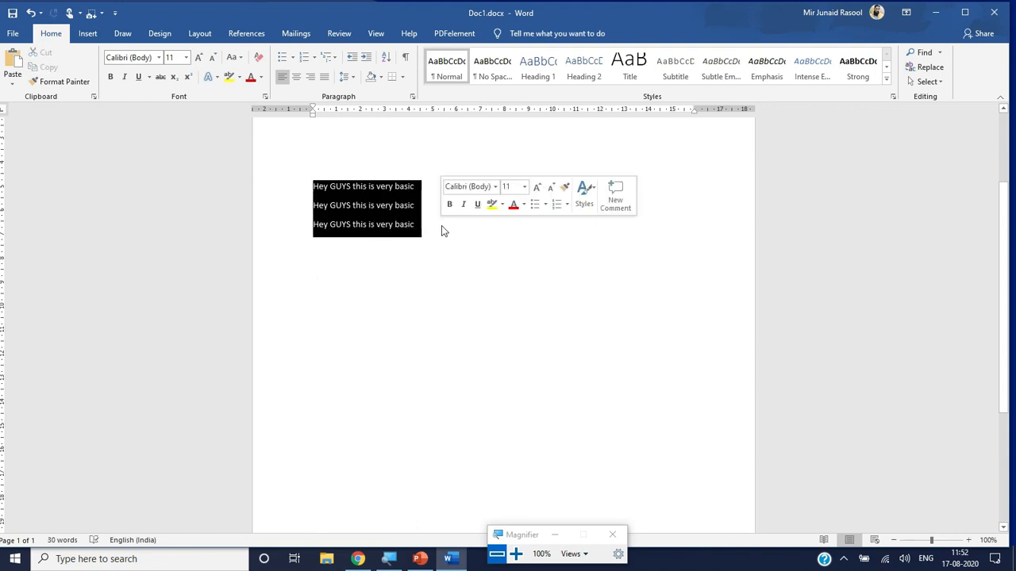
pyautogui.press('Delete')
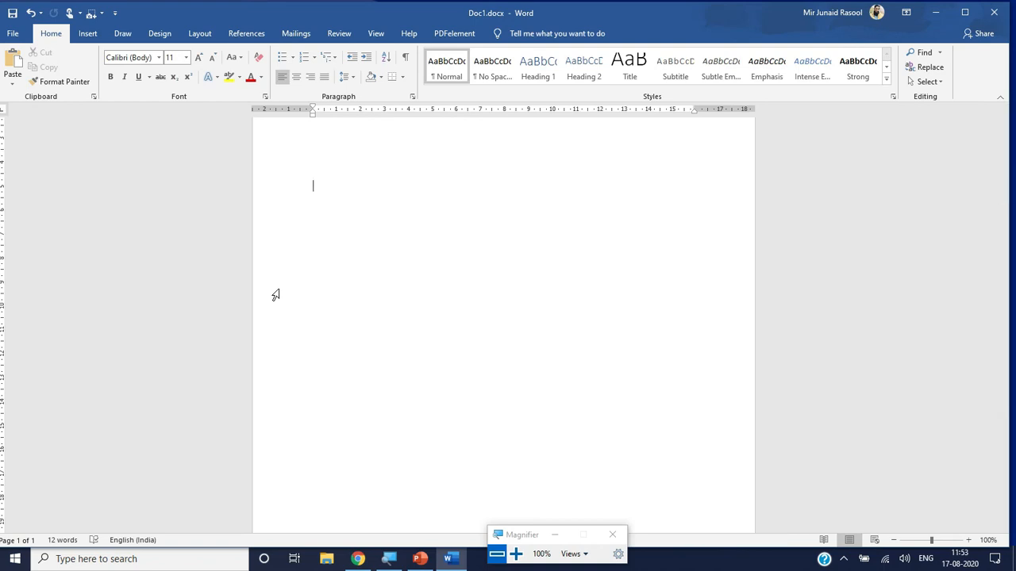
# - Enter the heading "DEMO ON FORMAT" and format it at 36 pt in red with yellow highlighting
pyautogui.write('DEMO ON FORMAT')
pyautogui.moveTo(311, 189); pyautogui.dragTo(443, 188)
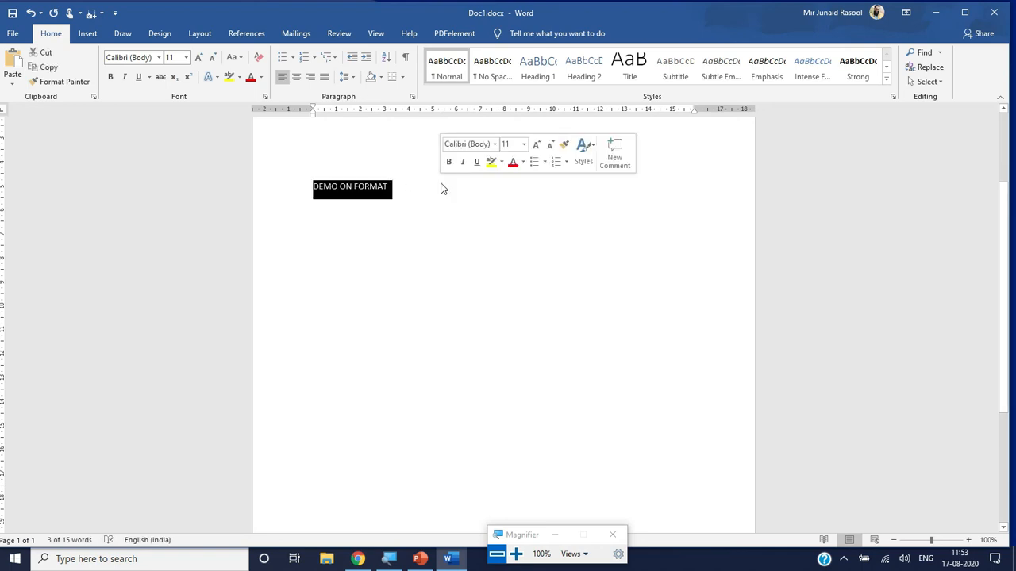
pyautogui.click(200, 60)
pyautogui.click(200, 59)
pyautogui.click(200, 59)
pyautogui.click(200, 59)
pyautogui.click(200, 60)
pyautogui.click(200, 60)
pyautogui.click(200, 59)
pyautogui.click(200, 59)
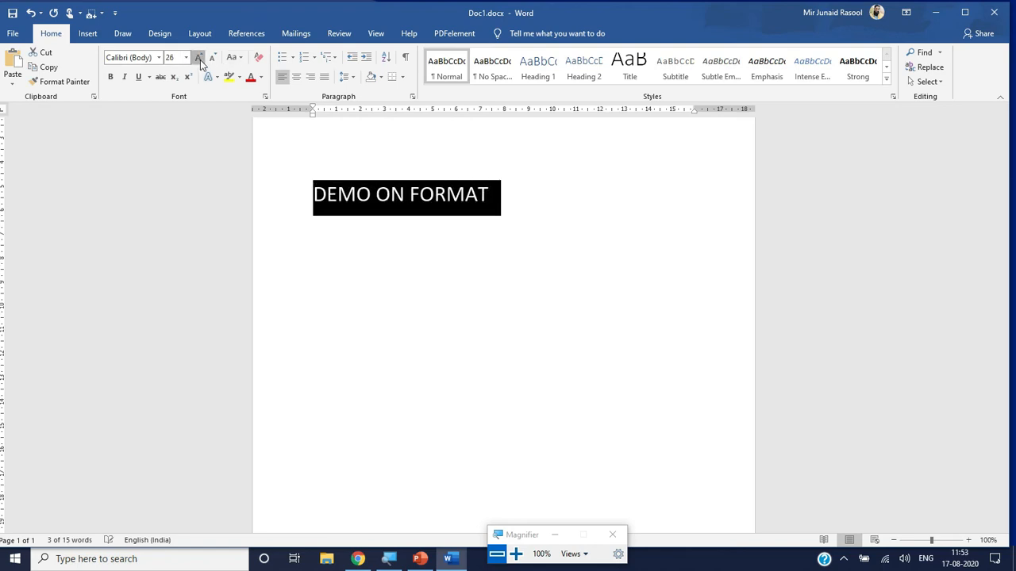
pyautogui.click(200, 60)
pyautogui.click(200, 59)
pyautogui.click(252, 79)
pyautogui.click(231, 78)
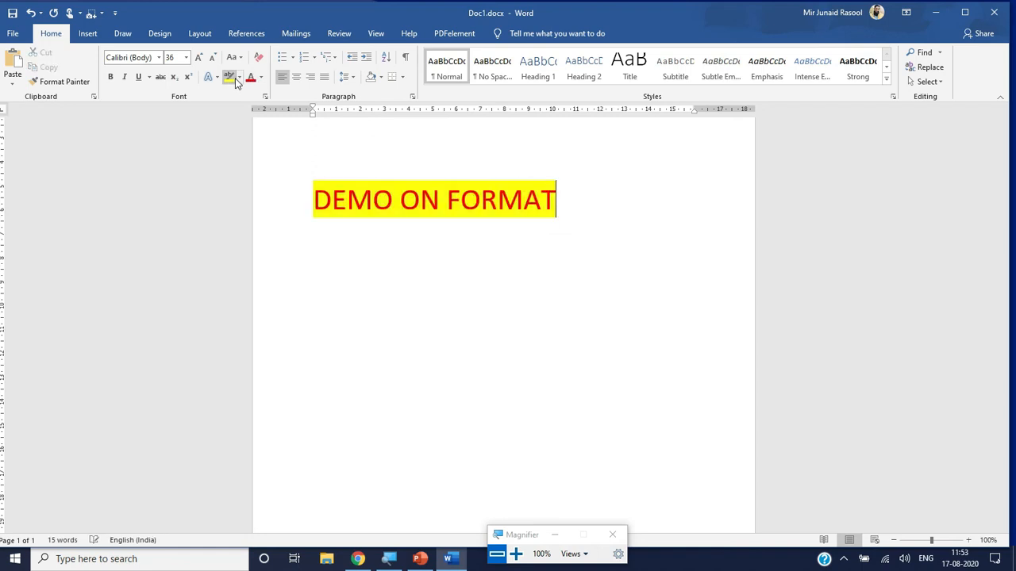
# - Try to apply the orange-outlined text effect to the heading "DEMO ON FORMAT"
pyautogui.click(208, 77)
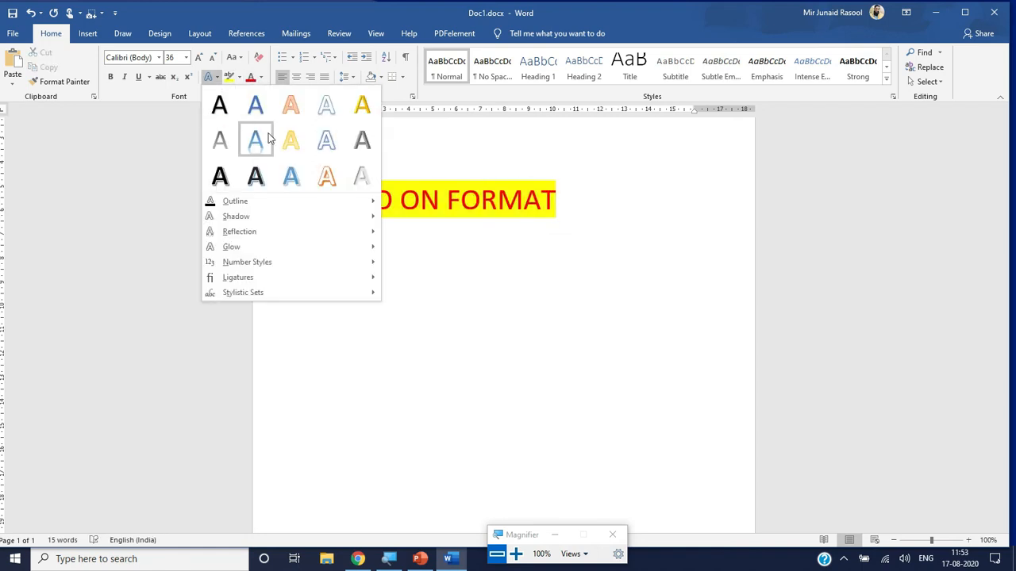
pyautogui.click(335, 173)
pyautogui.click(392, 204)
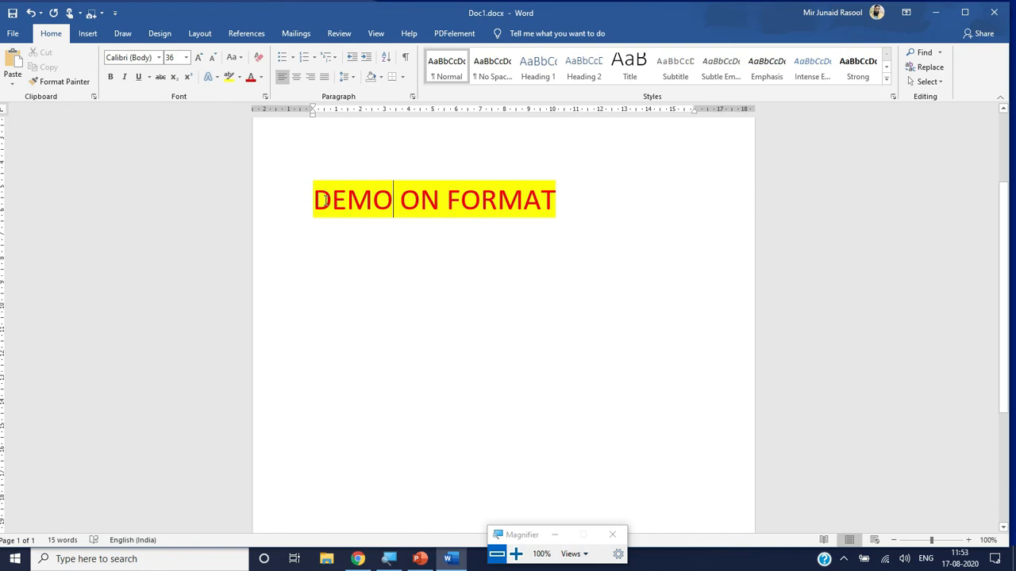
# - Underline and italicize the whole heading "DEMO ON FORMAT"
pyautogui.moveTo(316, 200); pyautogui.dragTo(583, 206)
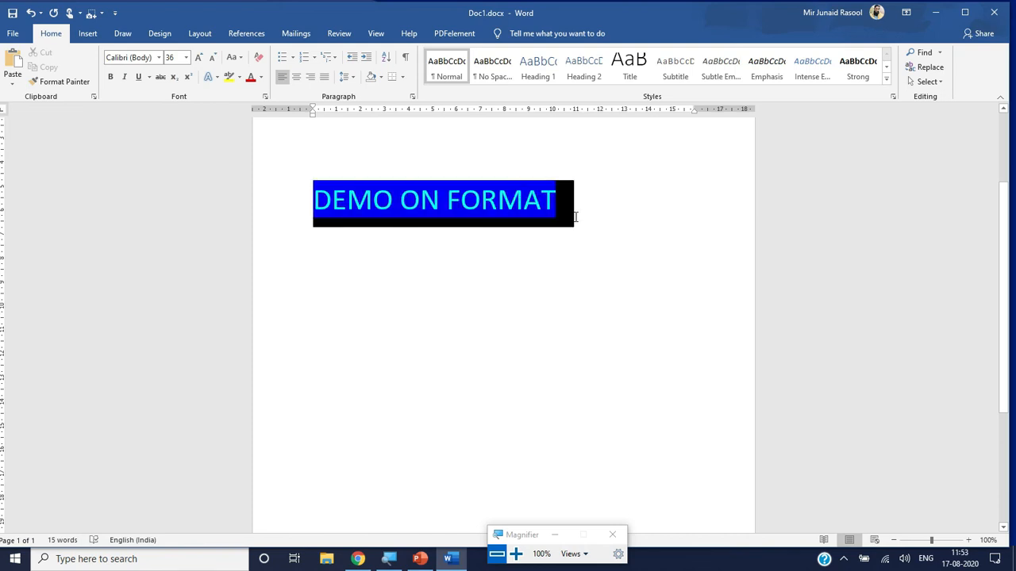
pyautogui.click(137, 81)
pyautogui.click(125, 79)
pyautogui.click(385, 281)
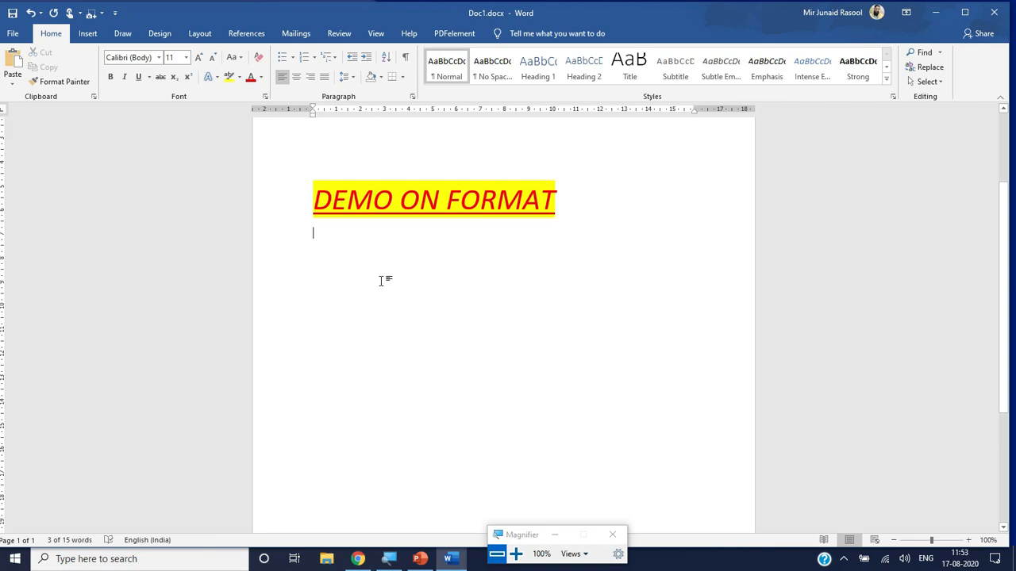
# - Enter the filler lines "jhgdlisjlkncasmbcas", "ghvcjhsd" and "ghasjgcvs" below the heading, separated by blank lines
pyautogui.press('Return')
pyautogui.write('jhgdlisjlkncasmbcas')
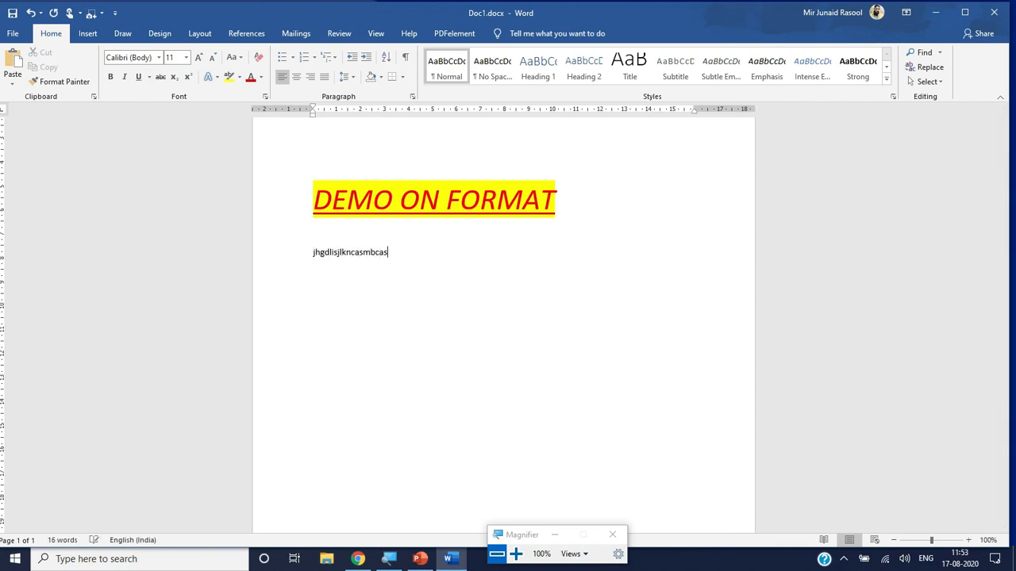
pyautogui.press('Return')
pyautogui.press('Return')
pyautogui.write('ghvcjhsd')
pyautogui.press('Return')
pyautogui.press('Return')
pyautogui.write('ghasjgcvs')
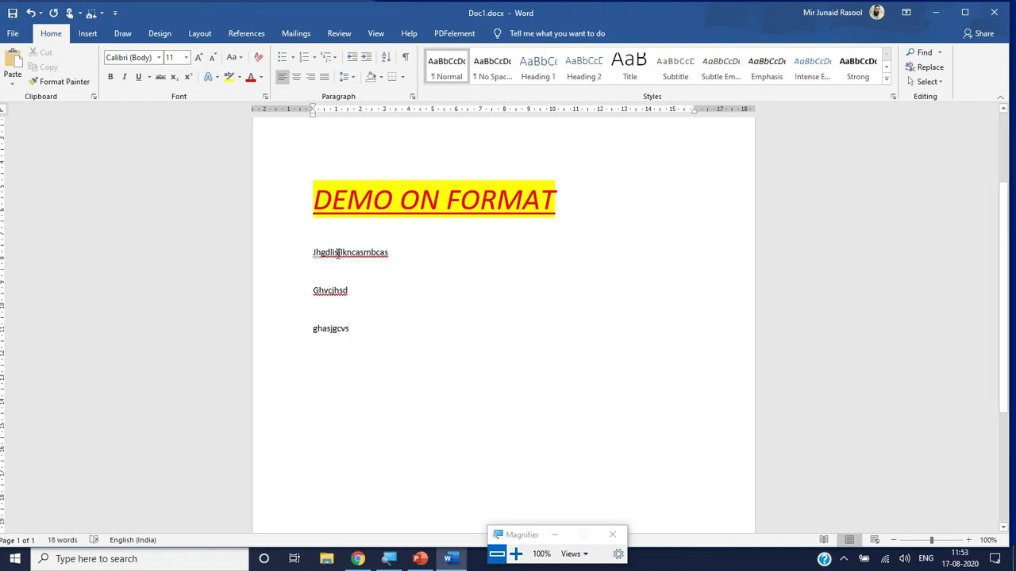
# - Copy the formatting of the heading "DEMO ON FORMAT" onto the first and second filler lines with Format Painter
pyautogui.click(369, 205)
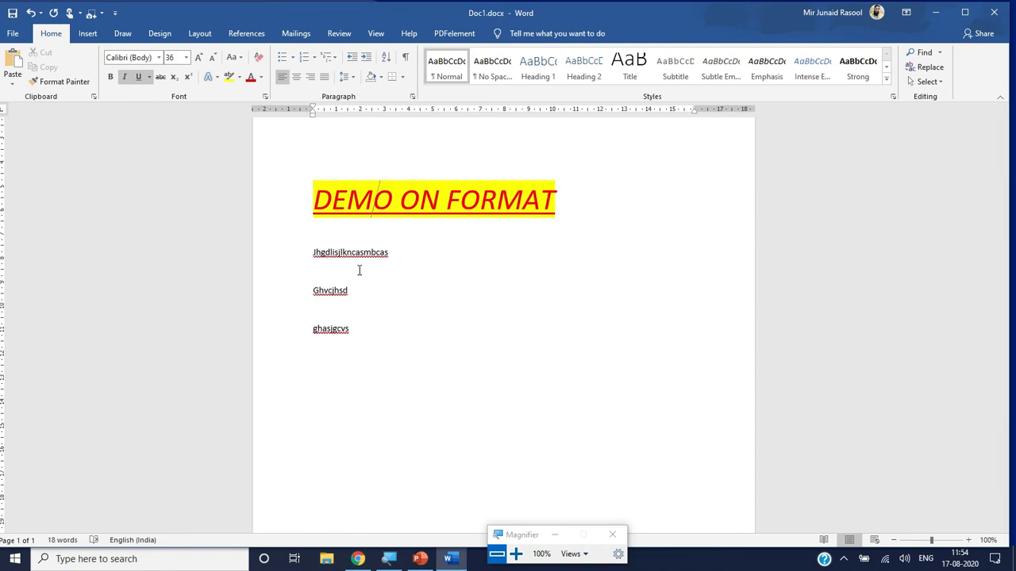
pyautogui.click(312, 199)
pyautogui.moveTo(312, 198); pyautogui.dragTo(627, 200)
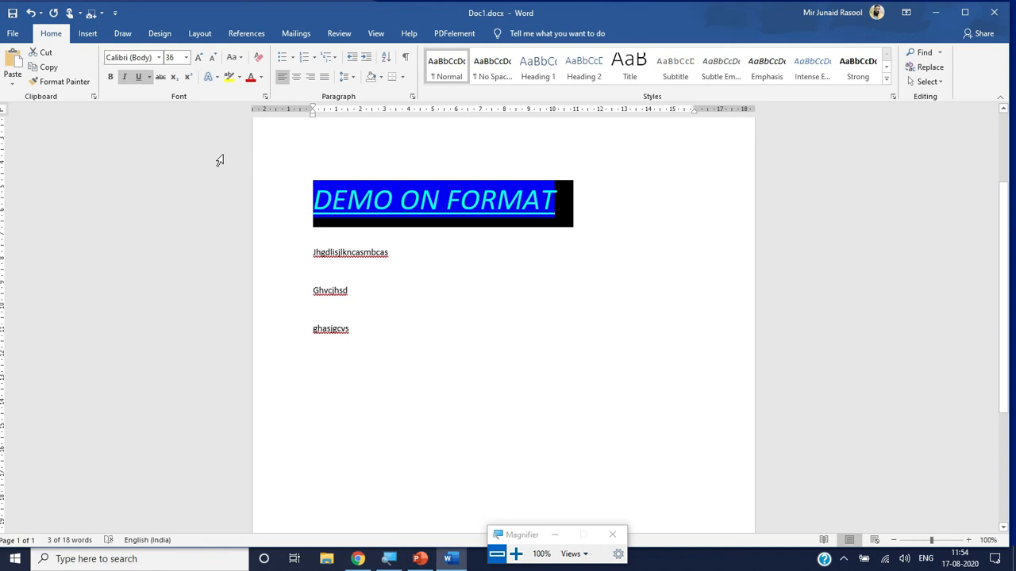
pyautogui.click(74, 86)
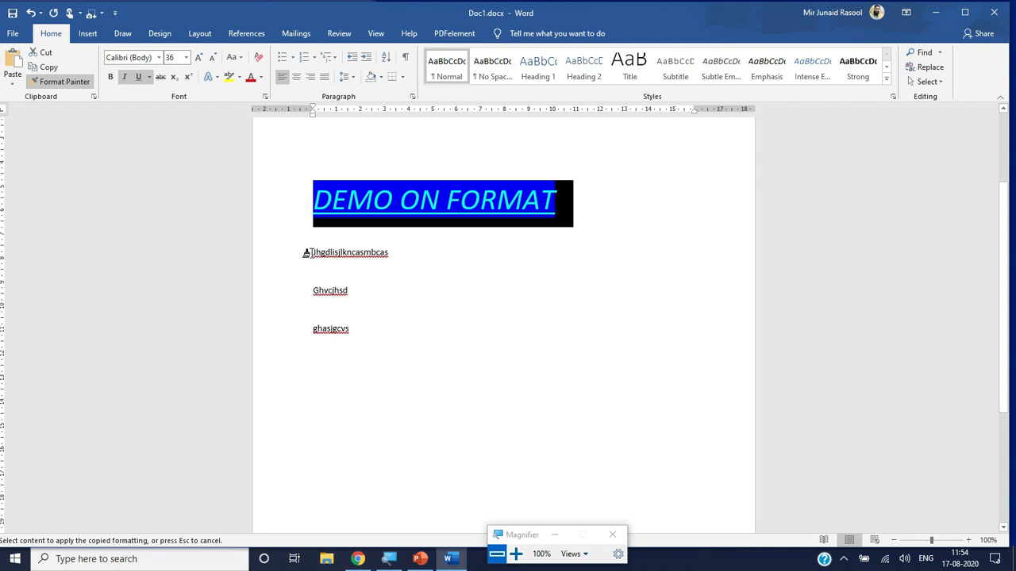
pyautogui.moveTo(306, 253); pyautogui.dragTo(450, 262)
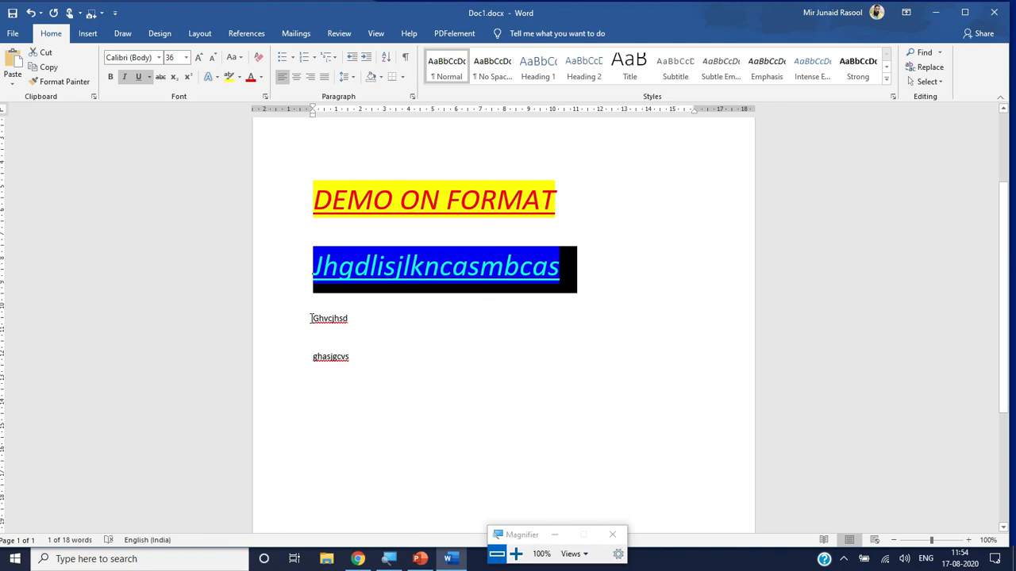
pyautogui.click(59, 81)
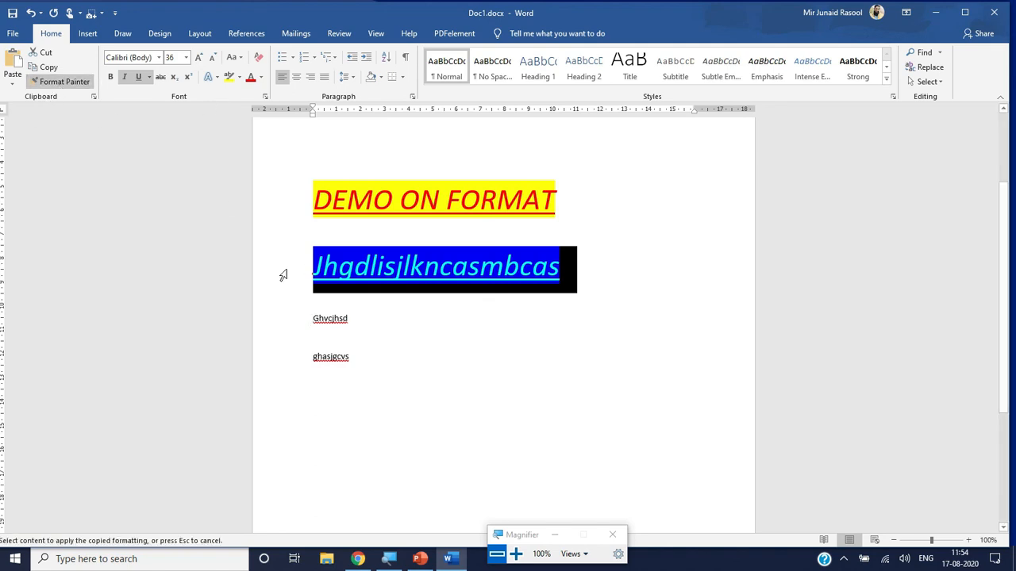
pyautogui.moveTo(307, 314); pyautogui.dragTo(431, 318)
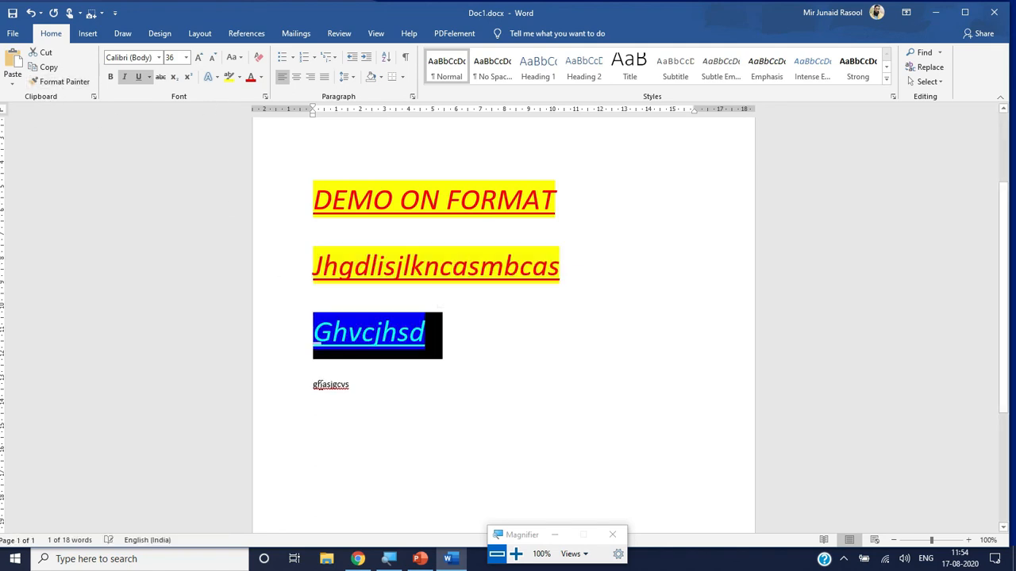
# - Delete the heading and all filler lines, and enter "HEY GUYS" in their place
pyautogui.click(319, 381)
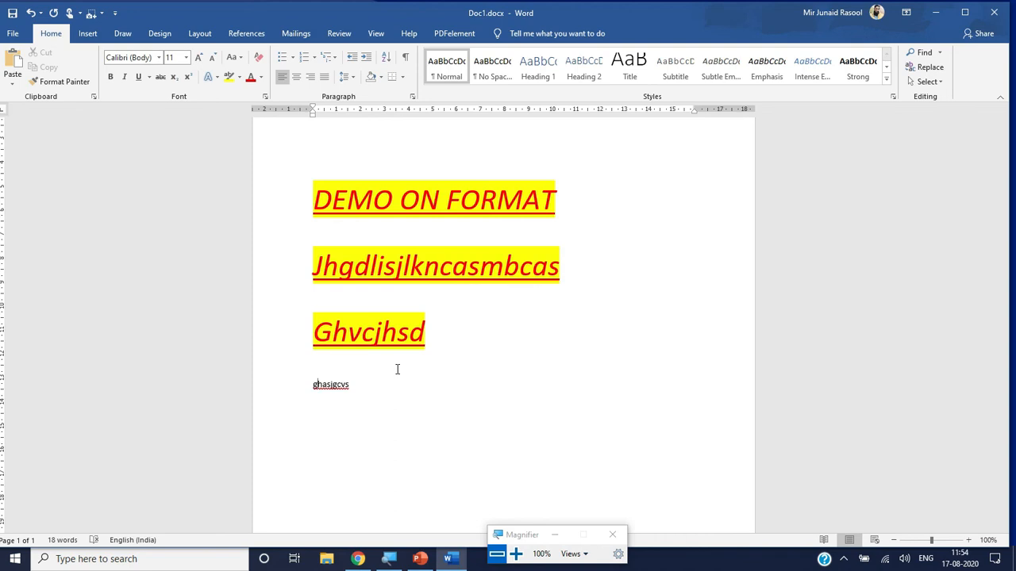
pyautogui.moveTo(371, 381); pyautogui.dragTo(343, 185)
pyautogui.press('Delete')
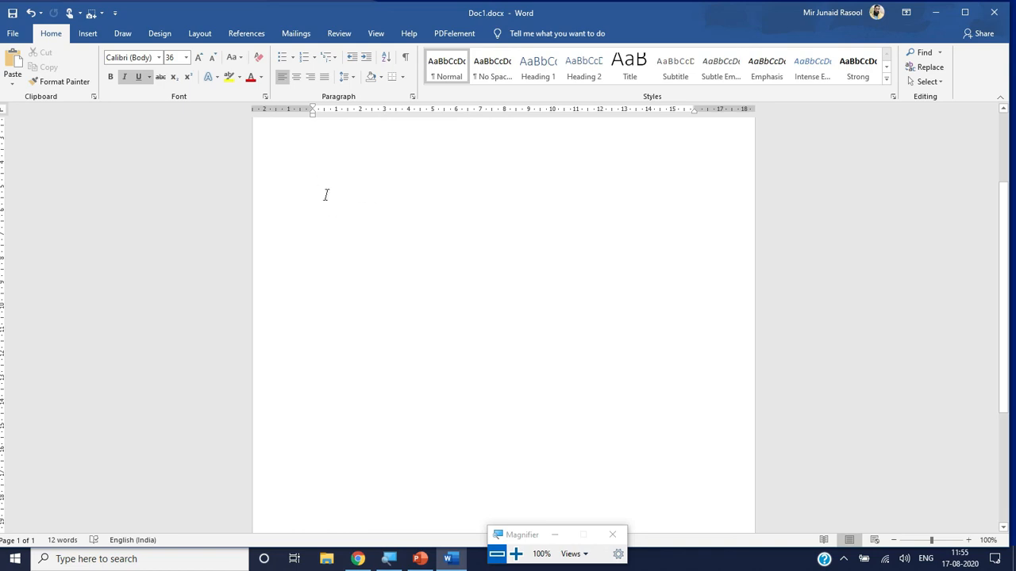
pyautogui.write('H')
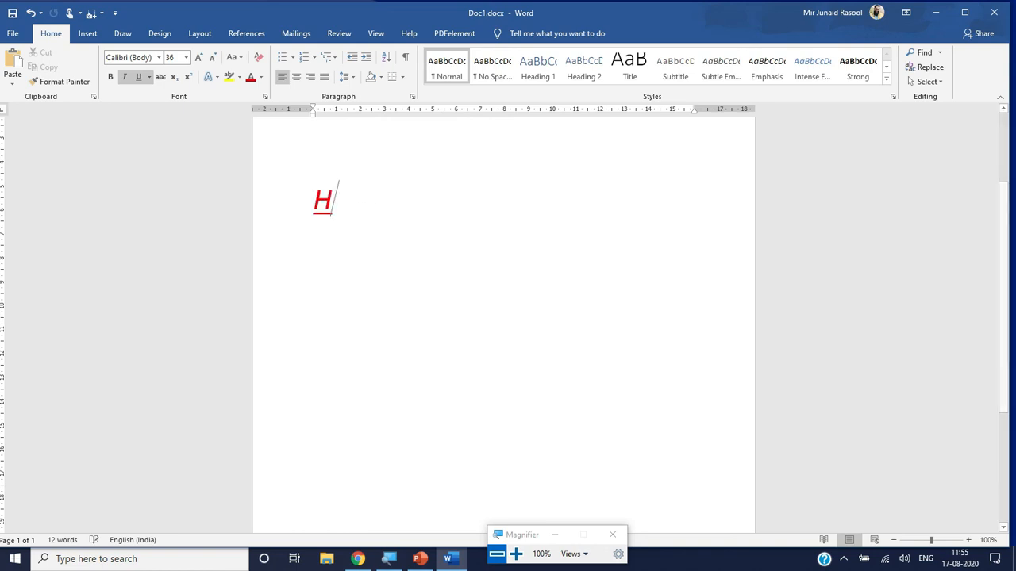
pyautogui.write('EY GUYS')
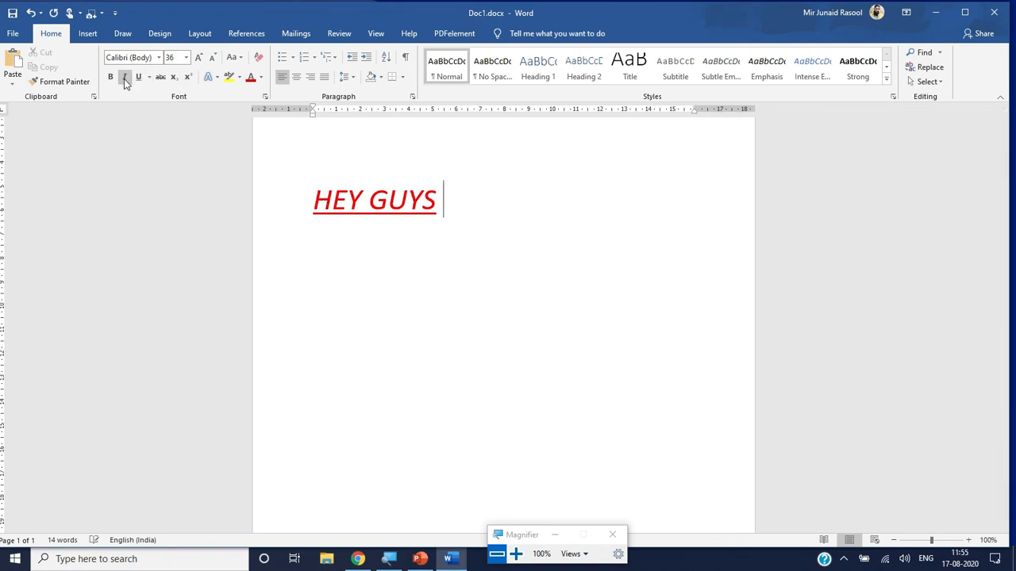
# - Remove the underline and italics from the text "HEY GUYS"
pyautogui.moveTo(312, 200); pyautogui.dragTo(540, 229)
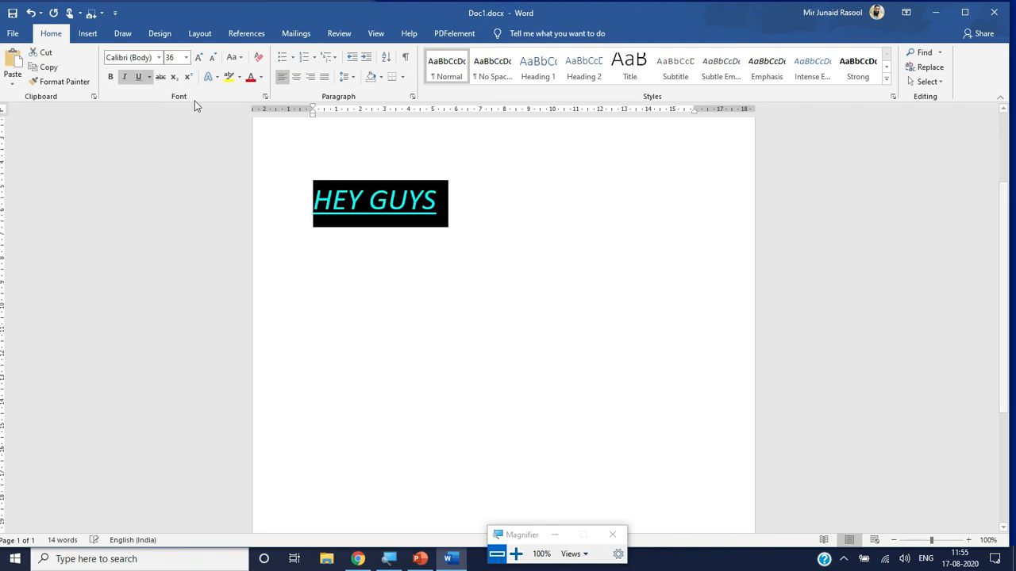
pyautogui.click(138, 78)
pyautogui.click(125, 78)
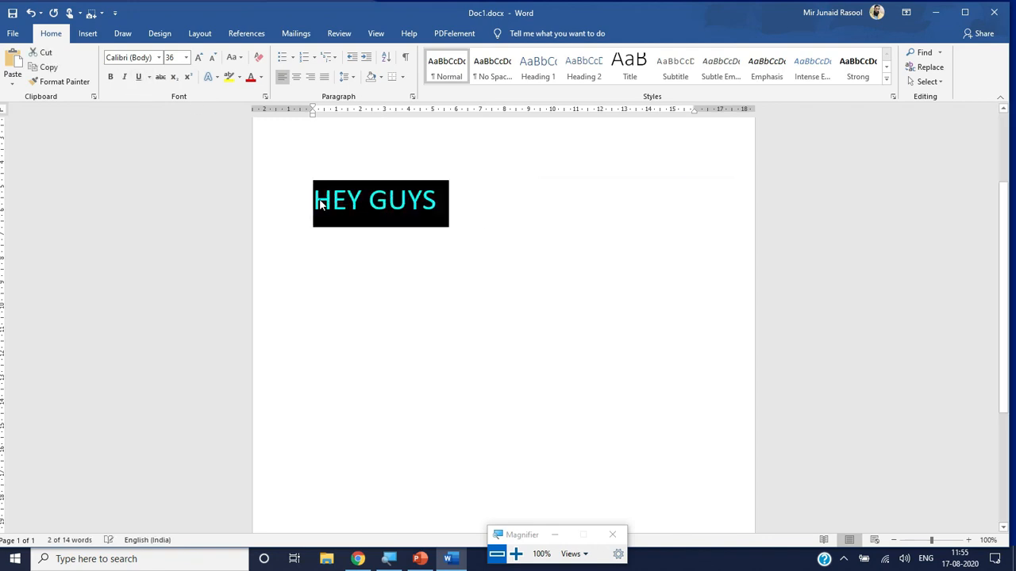
pyautogui.click(410, 242)
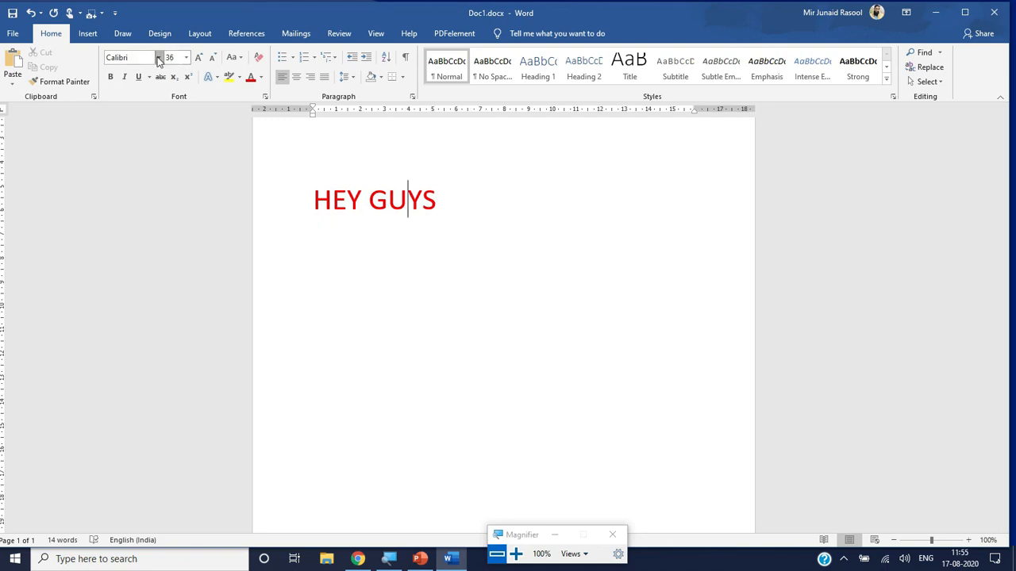
# - Browse the available fonts and set the word "GUYS" to Times New Roman
pyautogui.click(159, 57)
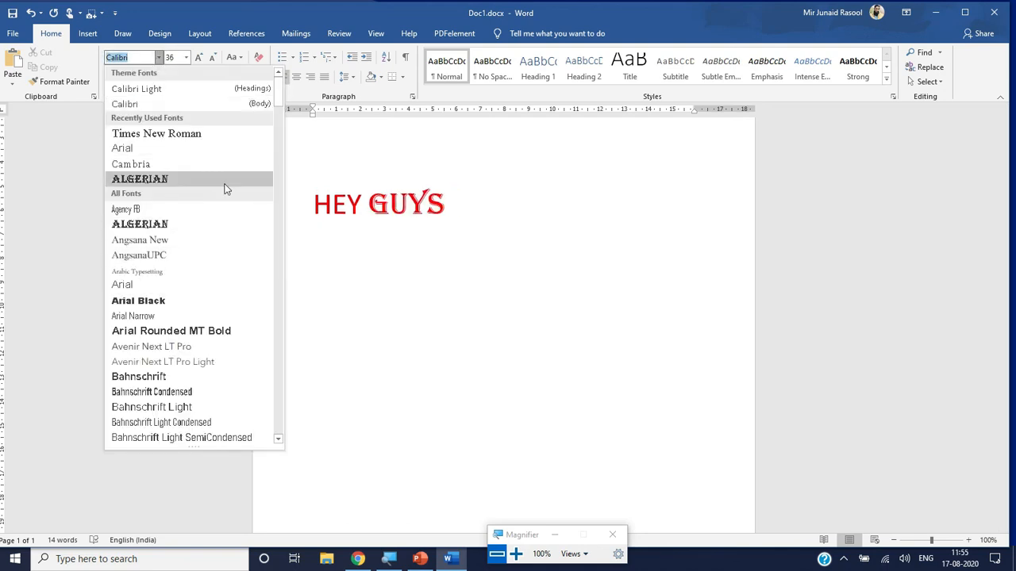
pyautogui.scroll(-5, 280, 191)
pyautogui.scroll(-20, 276, 255)
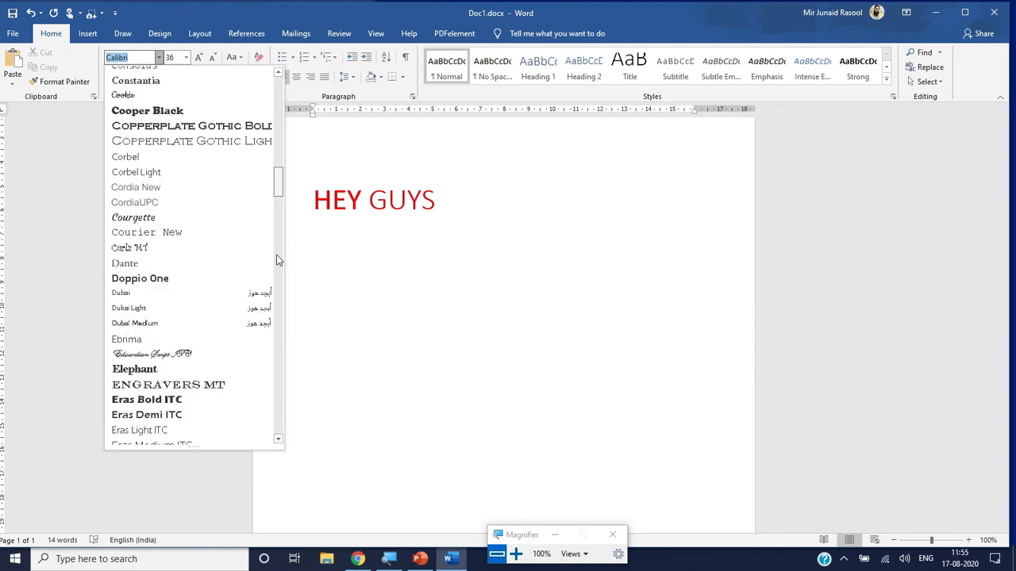
pyautogui.moveTo(276, 317); pyautogui.dragTo(276, 88)
pyautogui.click(130, 58)
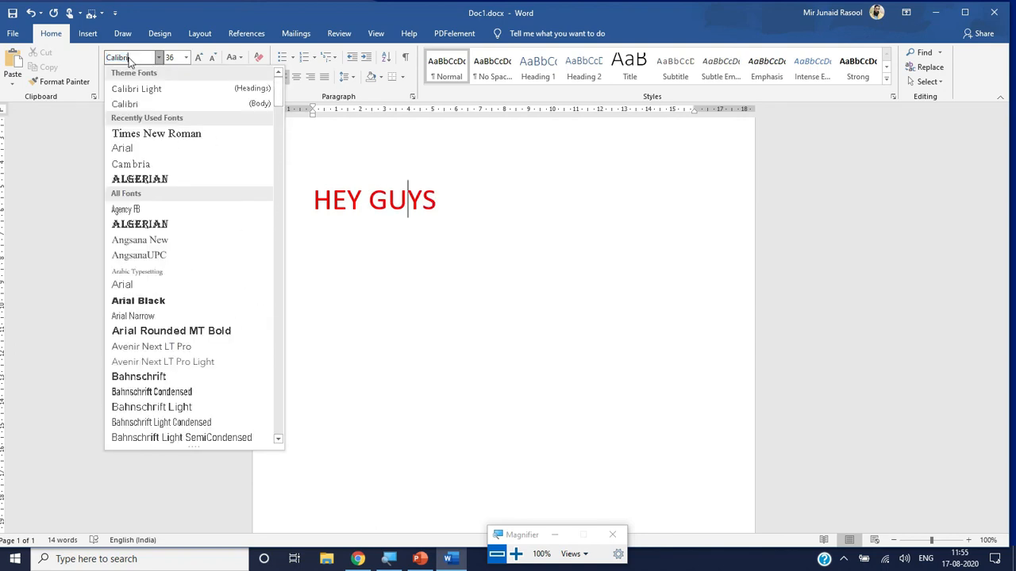
pyautogui.press('BackSpace')
pyautogui.press('BackSpace')
pyautogui.press('BackSpace')
pyautogui.press('BackSpace')
pyautogui.press('BackSpace')
pyautogui.press('BackSpace')
pyautogui.press('BackSpace')
pyautogui.write('Times New Ro')
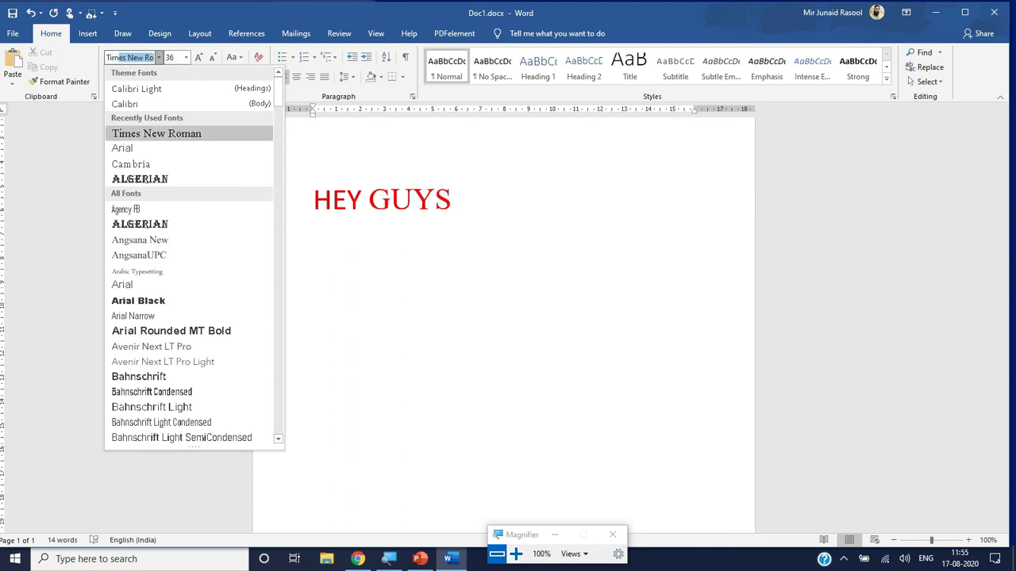
pyautogui.press('Return')
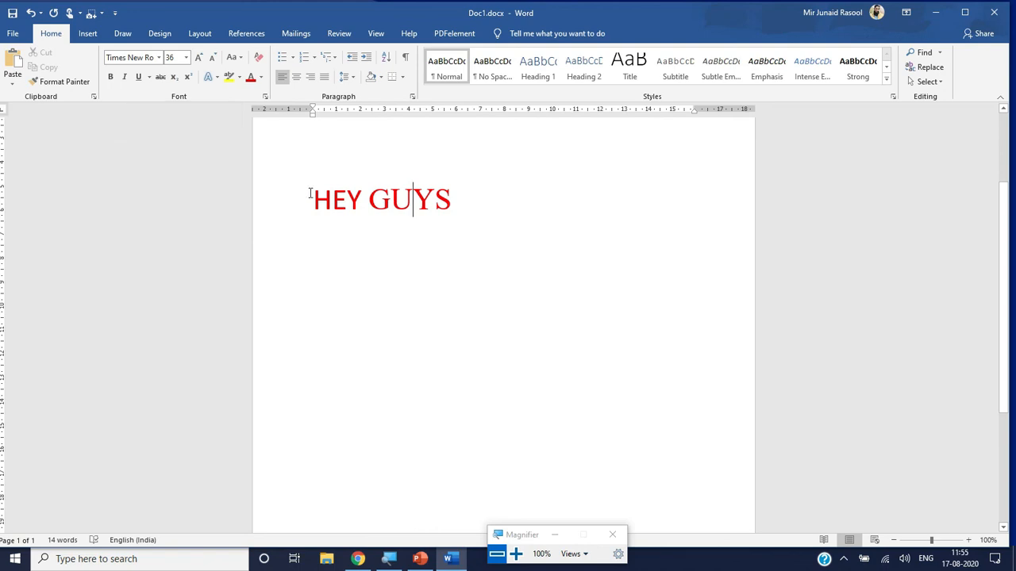
# - Apply the Times New Roman font to the whole line "HEY GUYS"
pyautogui.tripleClick(311, 193)
pyautogui.click(142, 60)
pyautogui.write('Ti')
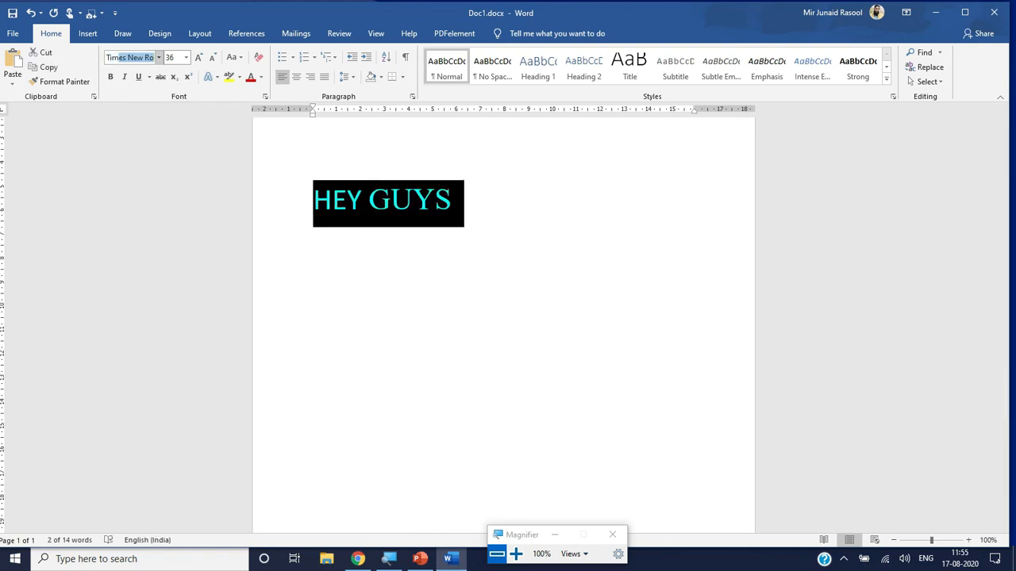
pyautogui.press('Return')
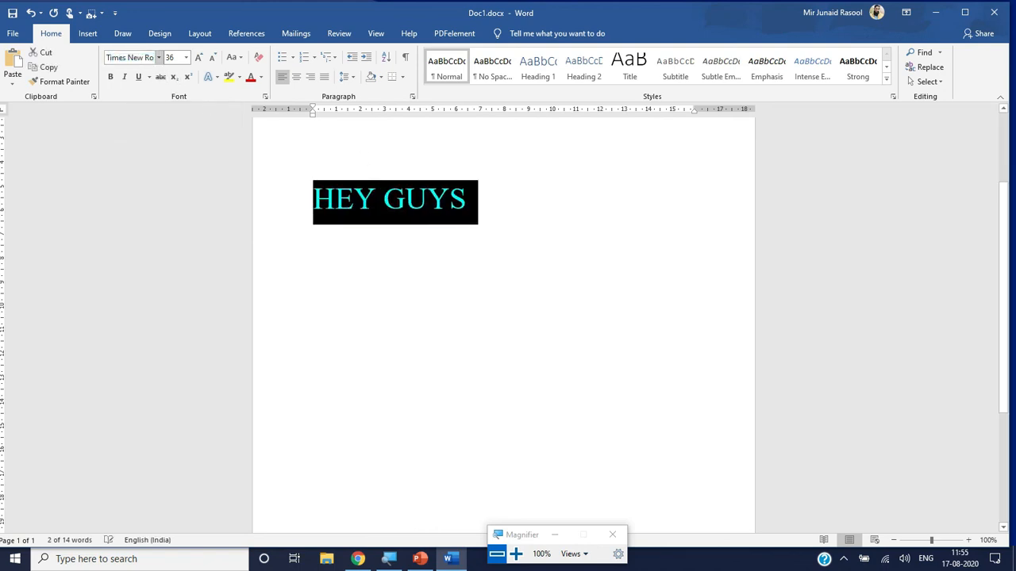
# - Change the line "HEY GUYS" to the Algerian font at 24 pt
pyautogui.click(159, 58)
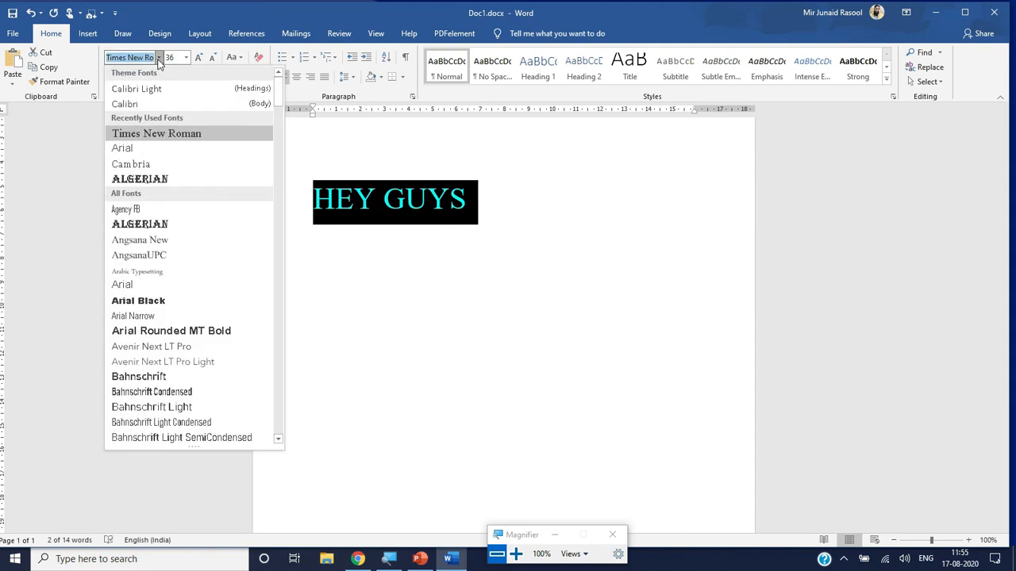
pyautogui.click(141, 179)
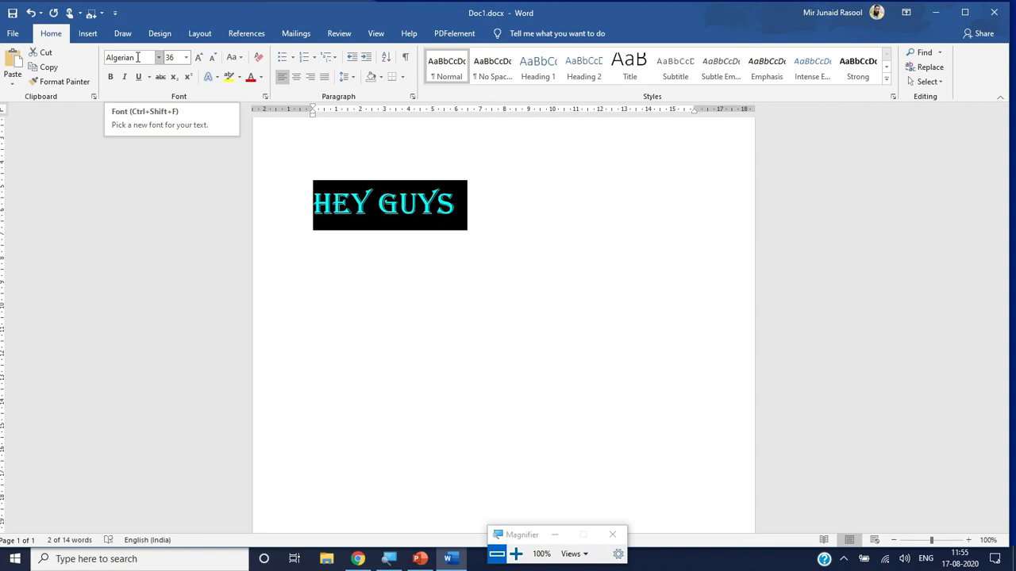
pyautogui.click(186, 57)
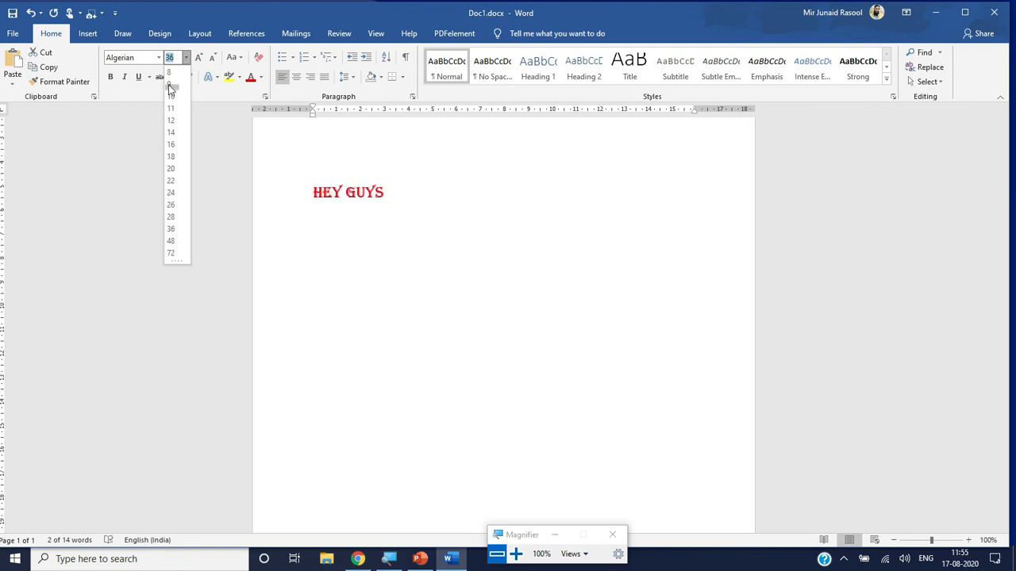
pyautogui.click(171, 193)
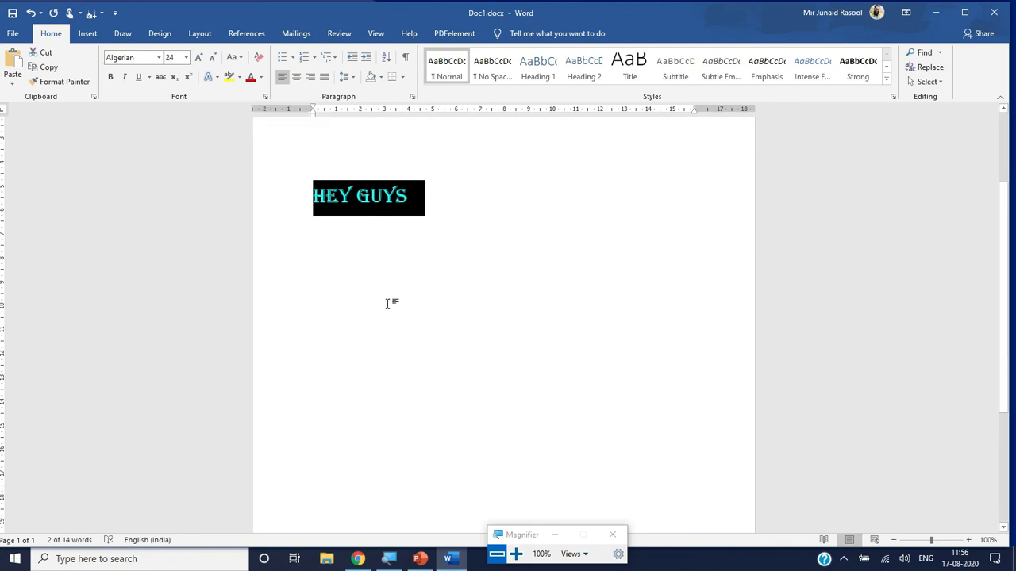
# - Enlarge the selected "HEY GUYS" text step by step to 80 pt
pyautogui.hotkey('ctrl', 'shift', '.')
pyautogui.hotkey('ctrl', 'shift', '.')
pyautogui.hotkey('ctrl', 'shift', '.')
pyautogui.hotkey('ctrl', 'shift', '.')
pyautogui.hotkey('ctrl', 'shift', '.')
pyautogui.hotkey('ctrl', 'shift', '.')
pyautogui.hotkey('ctrl', 'shift', '.')
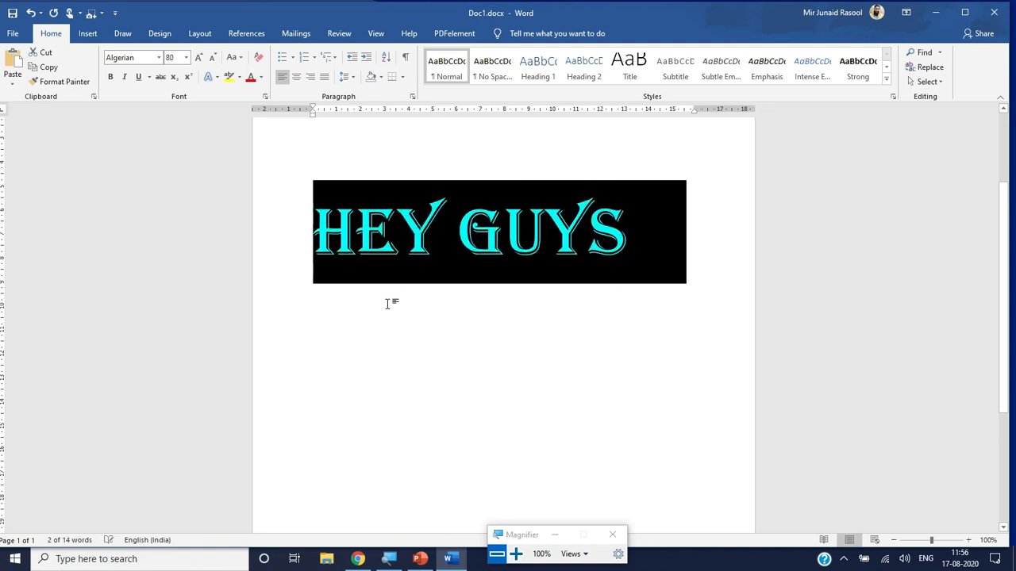
# - Shrink the selected "HEY GUYS" text step by step to 24 pt
pyautogui.hotkey('ctrl', 'shift', ',')
pyautogui.hotkey('ctrl', 'shift', ',')
pyautogui.hotkey('ctrl', 'shift', ',')
pyautogui.hotkey('ctrl', 'shift', ',')
pyautogui.hotkey('ctrl', 'shift', ',')
pyautogui.hotkey('ctrl', 'shift', ',')
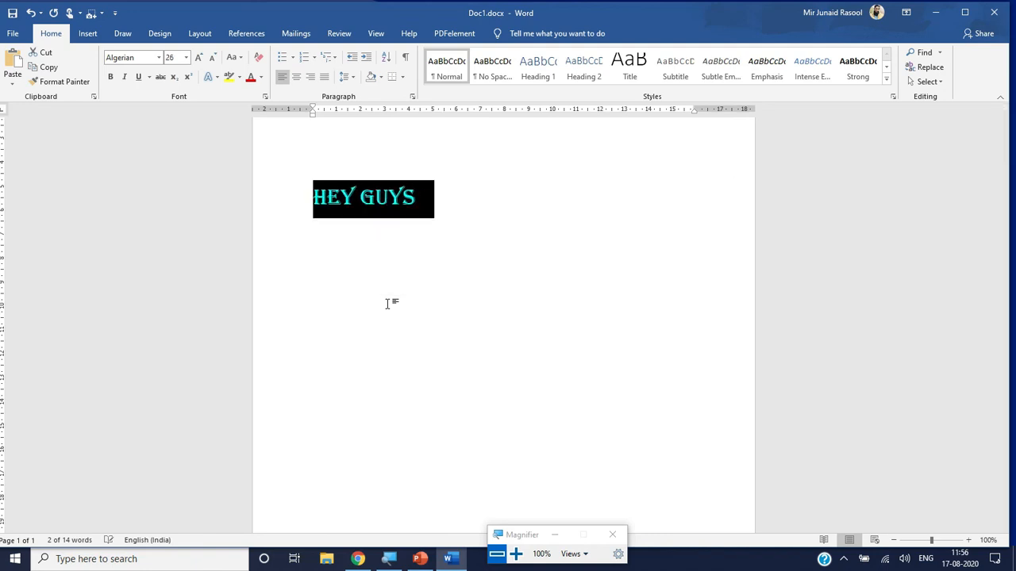
pyautogui.hotkey('ctrl', 'shift', ',')
pyautogui.hotkey('ctrl', 'shift', ',')
pyautogui.hotkey('ctrl', 'shift', ',')
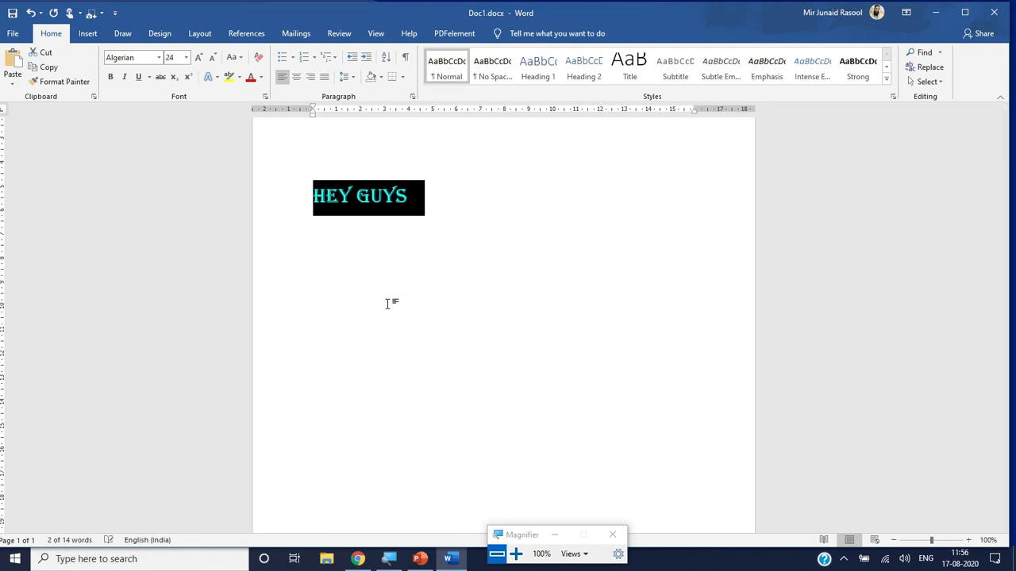
# - Grow the font of the selected "HEY GUYS" text step by step to 90 pt
pyautogui.hotkey('ctrl', 'shift', '.')
pyautogui.hotkey('ctrl', 'shift', '.')
pyautogui.hotkey('ctrl', 'shift', '.')
pyautogui.hotkey('ctrl', 'shift', '.')
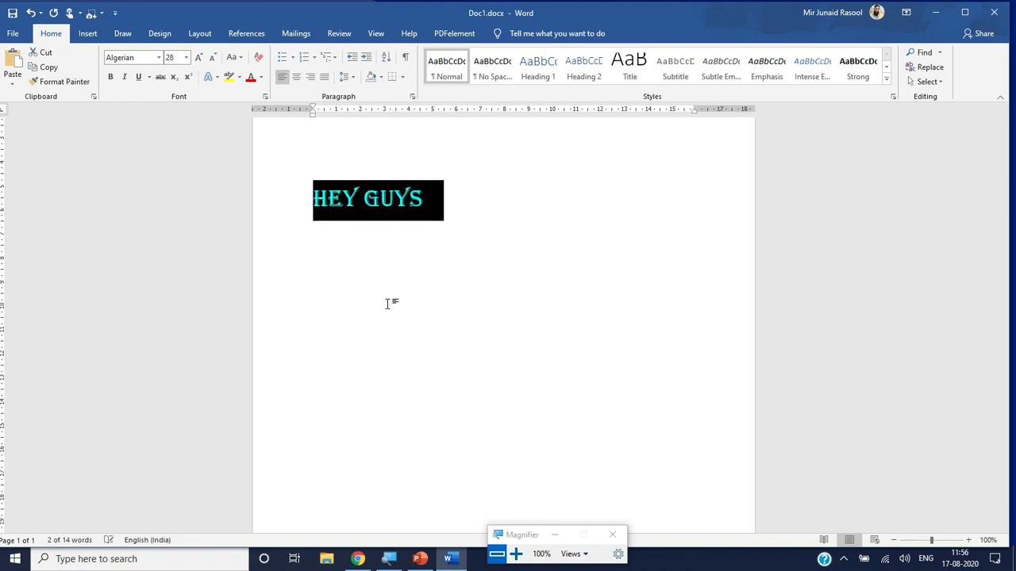
pyautogui.hotkey('ctrl', 'shift', '.')
pyautogui.hotkey('ctrl', 'shift', '.')
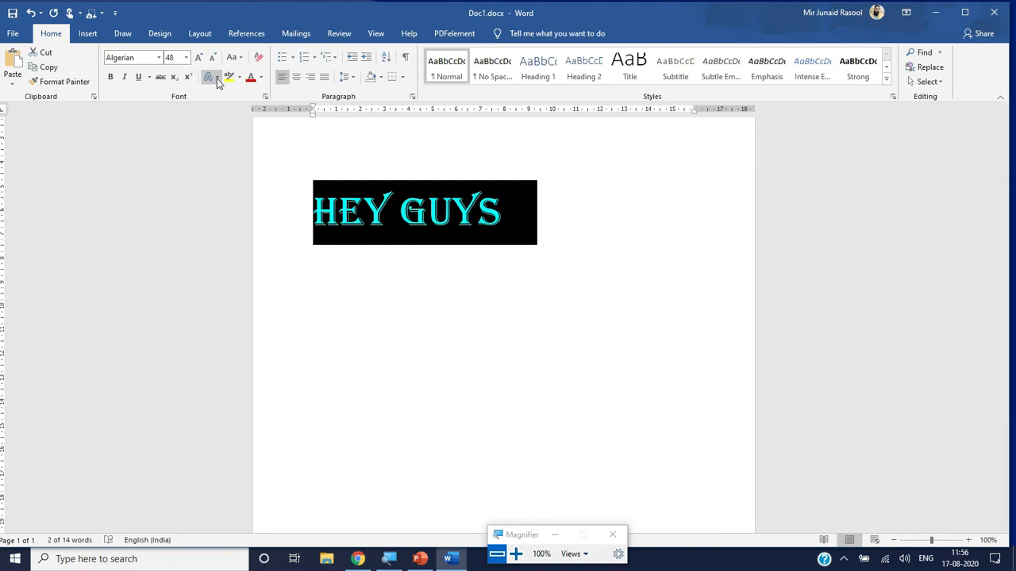
pyautogui.click(198, 57)
pyautogui.click(198, 58)
pyautogui.click(198, 57)
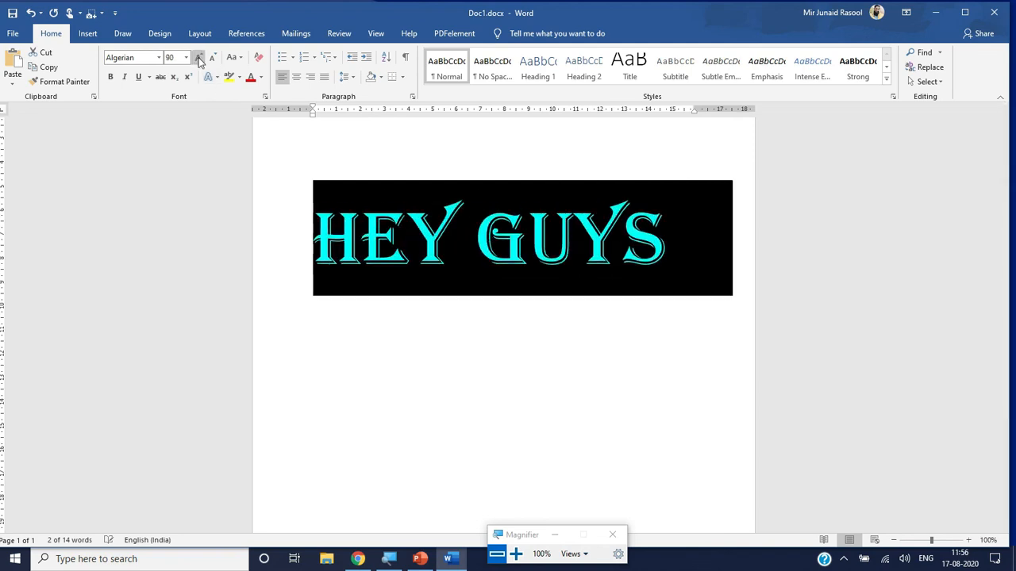
# - Reduce the font of the selected "HEY GUYS" text step by step to 36 pt
pyautogui.click(212, 57)
pyautogui.click(212, 57)
pyautogui.click(212, 58)
pyautogui.click(212, 57)
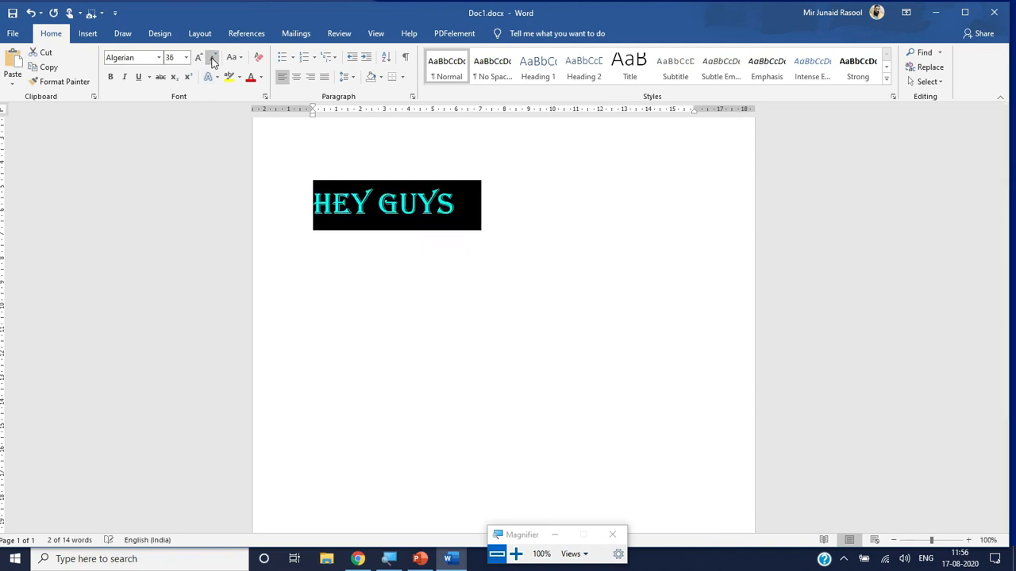
# - Set the font size of the selected "HEY GUYS" text to exactly 30 pt
pyautogui.click(170, 58)
pyautogui.press('BackSpace')
pyautogui.press('Return')
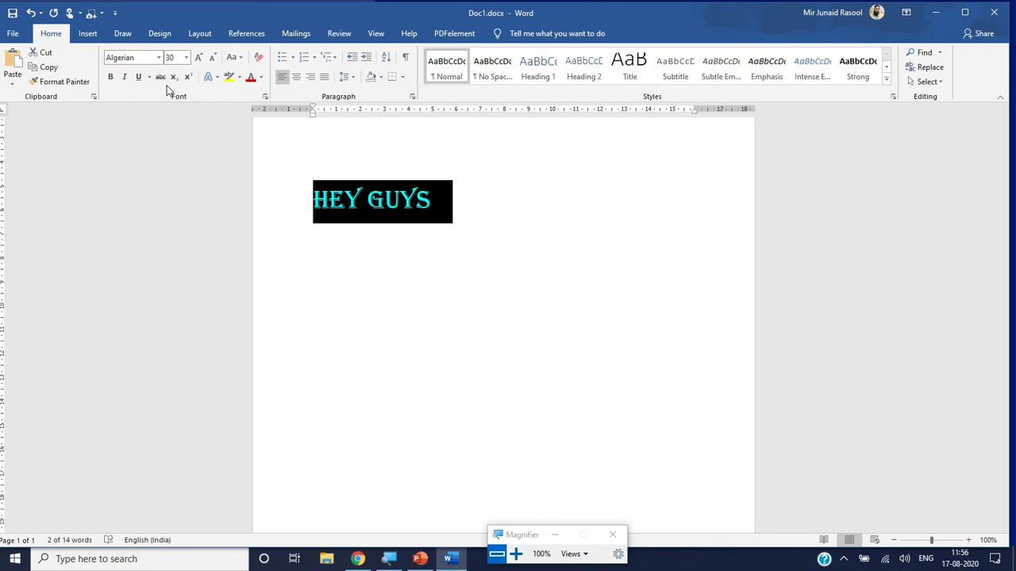
# - Select the whole line "HEY GUYS" and make it bold
pyautogui.click(373, 200)
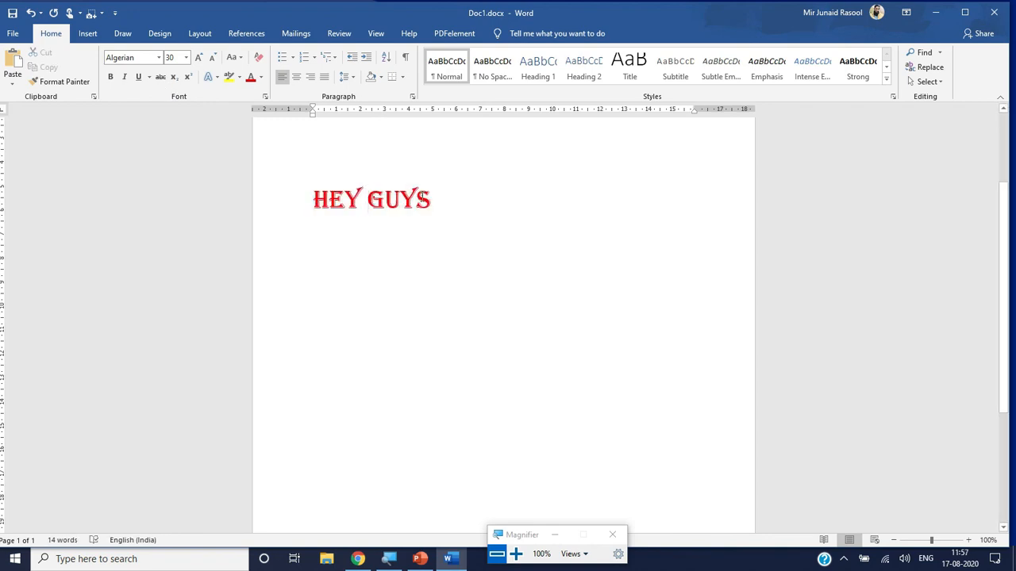
pyautogui.tripleClick(359, 193)
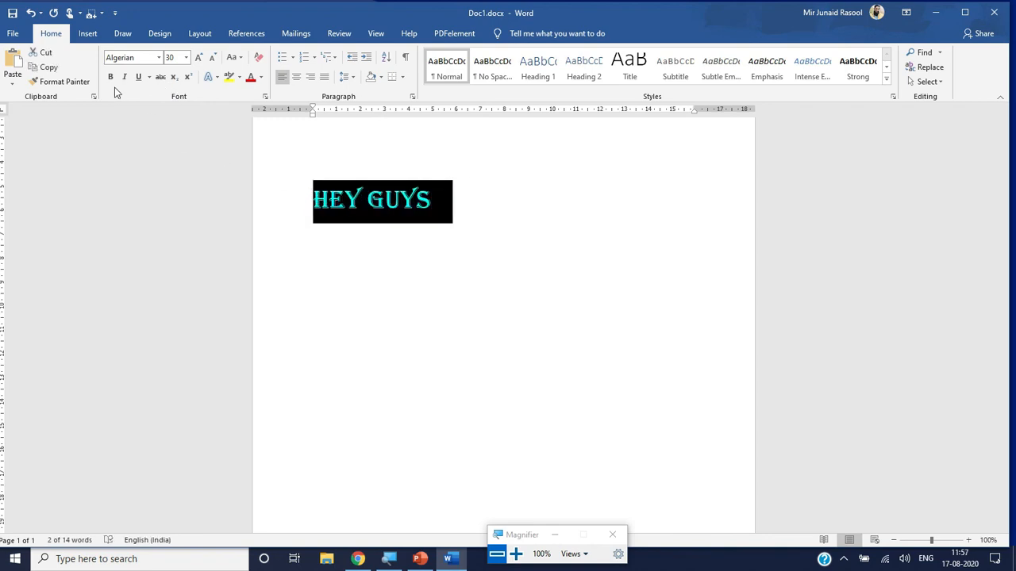
pyautogui.hotkey('ctrl', 'b')
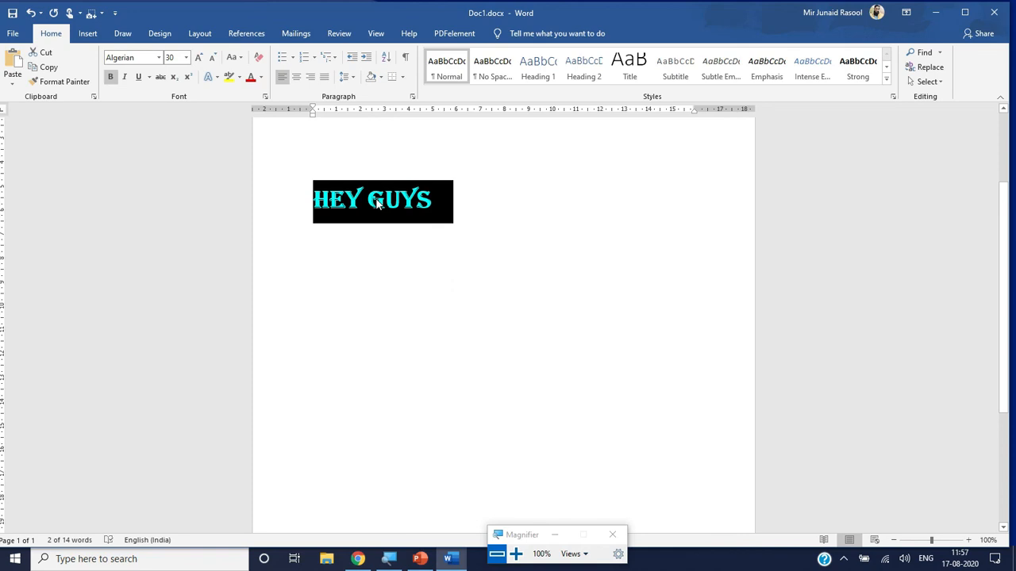
# - Make the selected "HEY GUYS" text italic and underlined
pyautogui.hotkey('ctrl', 'i')
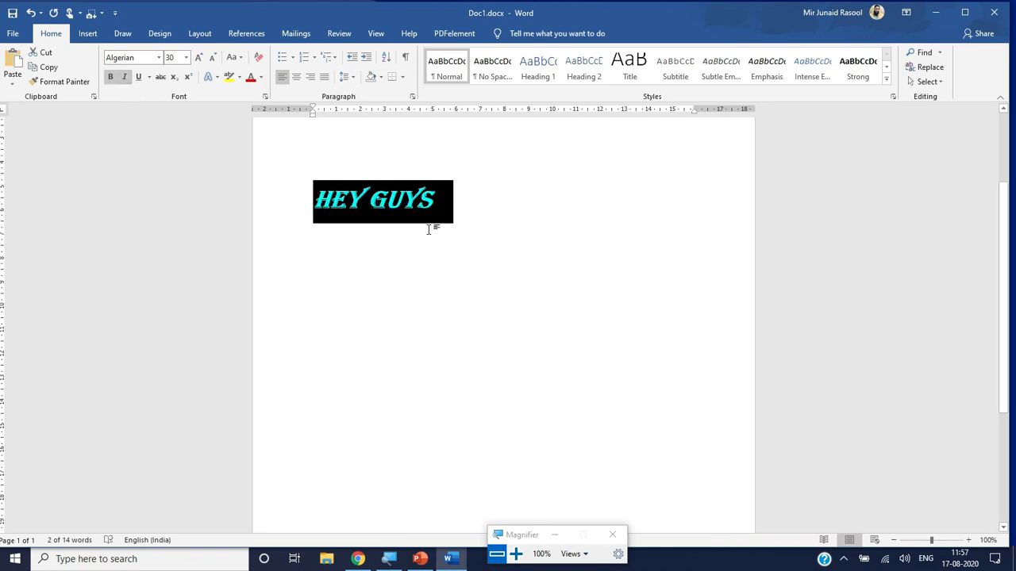
pyautogui.hotkey('ctrl', 'u')
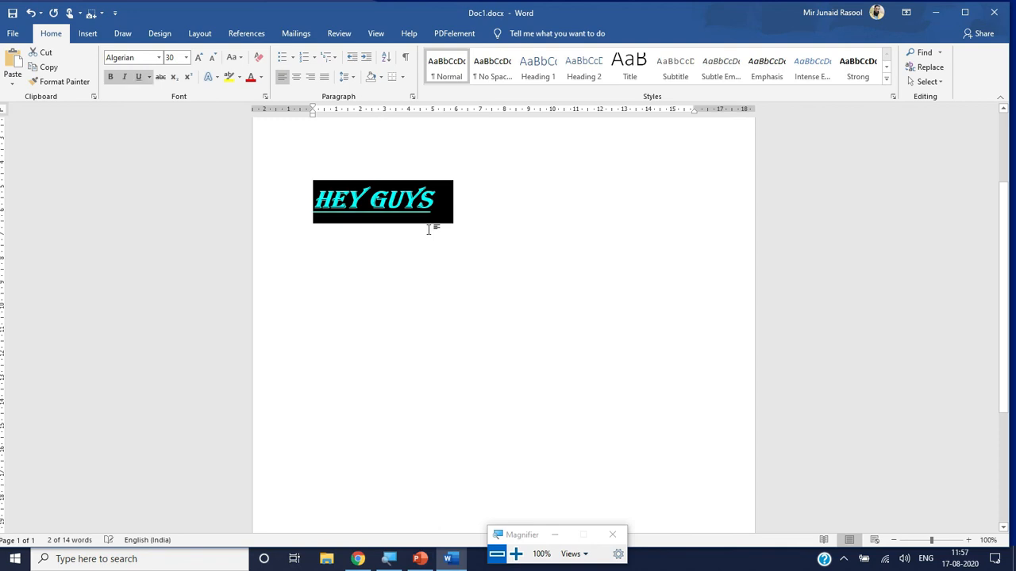
# - Remove the underline, italic and bold formatting from the selected "HEY GUYS" text
pyautogui.click(139, 77)
pyautogui.click(125, 77)
pyautogui.click(112, 77)
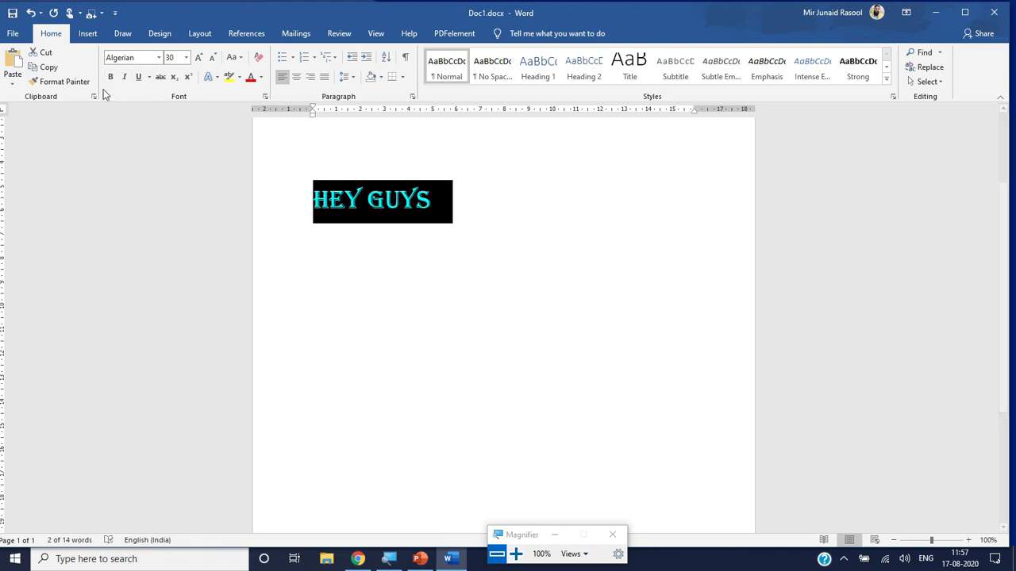
# - Preview the available underline styles on the "HEY GUYS" text without applying one
pyautogui.click(149, 77)
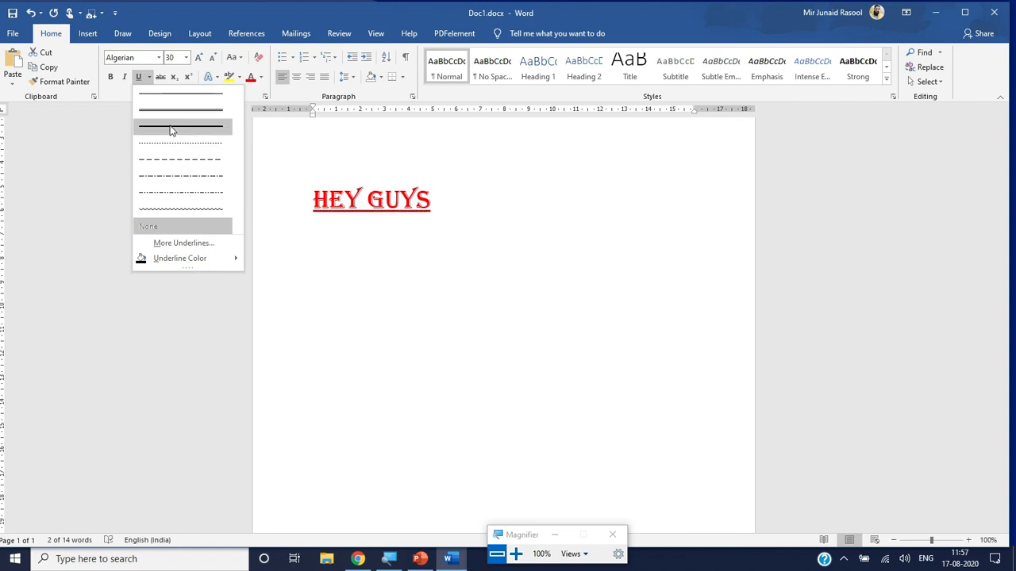
pyautogui.click(369, 174)
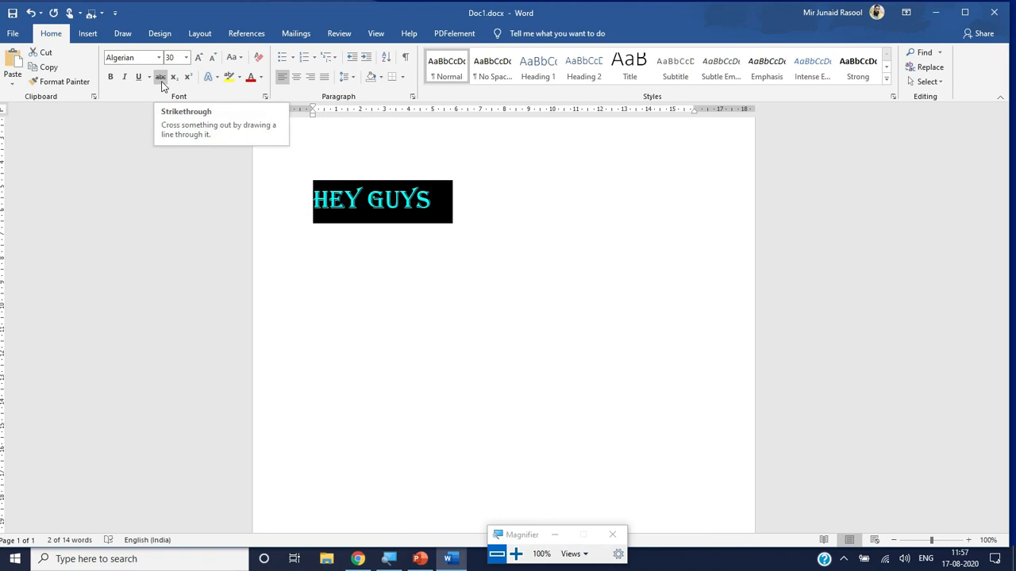
# - Add the text "HETY" three lines below the "HEY GUYS" line
pyautogui.click(408, 267)
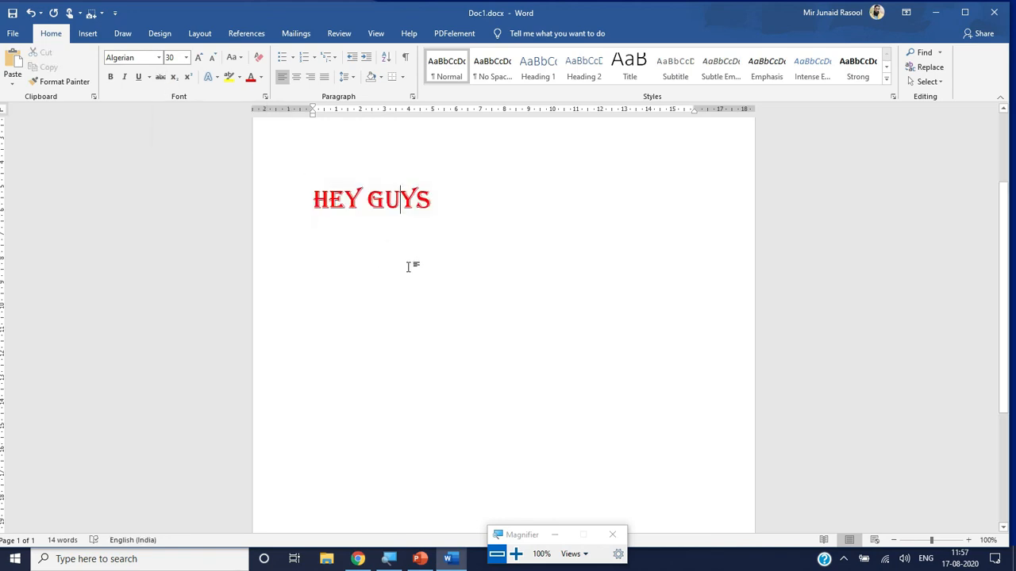
pyautogui.press('Right')
pyautogui.press('Right')
pyautogui.press('Return')
pyautogui.press('Return')
pyautogui.press('Return')
pyautogui.write('HETY')
# - Apply strikethrough to the whole word "HETY"
pyautogui.moveTo(315, 325); pyautogui.dragTo(397, 328)
pyautogui.click(162, 77)
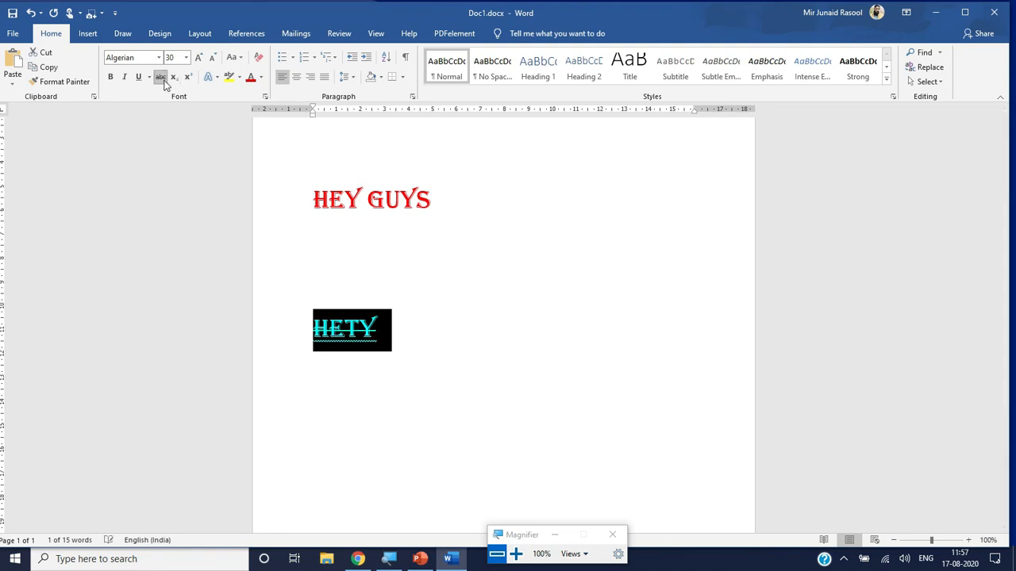
pyautogui.click(422, 337)
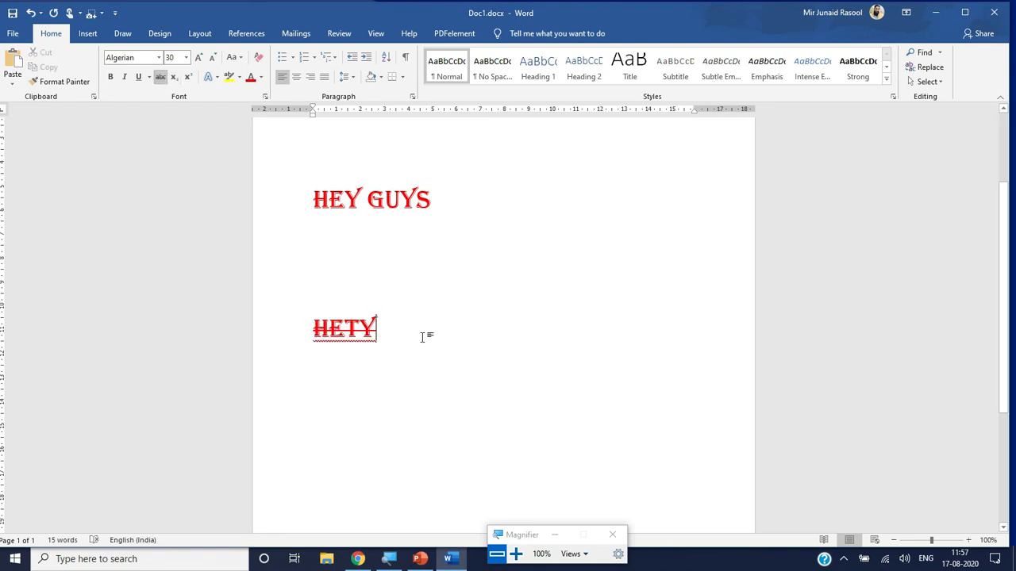
# - Toggle the strikethrough setting and delete the word "HETY" from the document
pyautogui.click(160, 77)
pyautogui.moveTo(377, 329); pyautogui.dragTo(261, 352)
pyautogui.press('BackSpace')
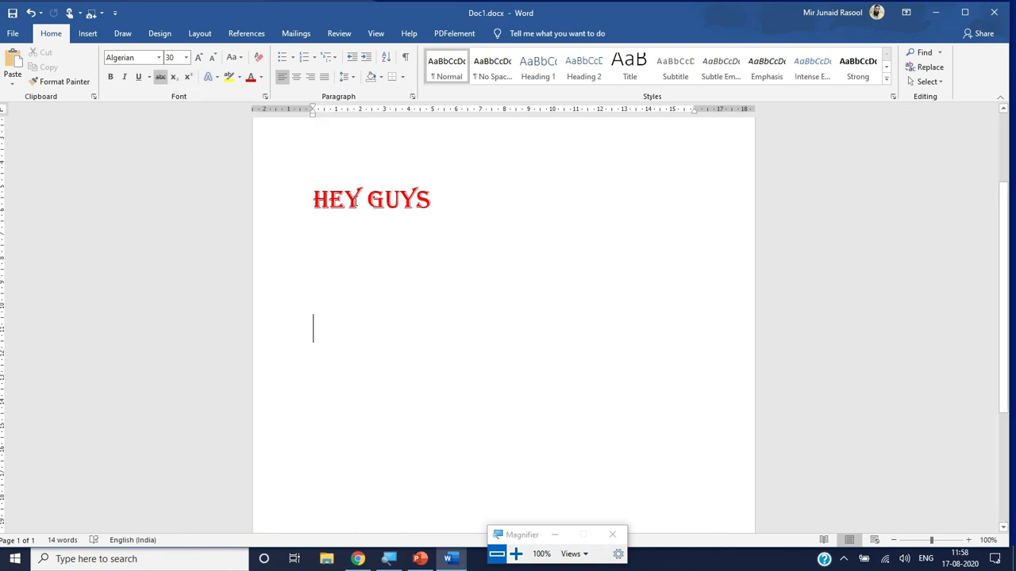
# - Replace the "HEY GUYS" text with "H2O"
pyautogui.click(309, 204)
pyautogui.moveTo(357, 199); pyautogui.dragTo(481, 213)
pyautogui.press('BackSpace')
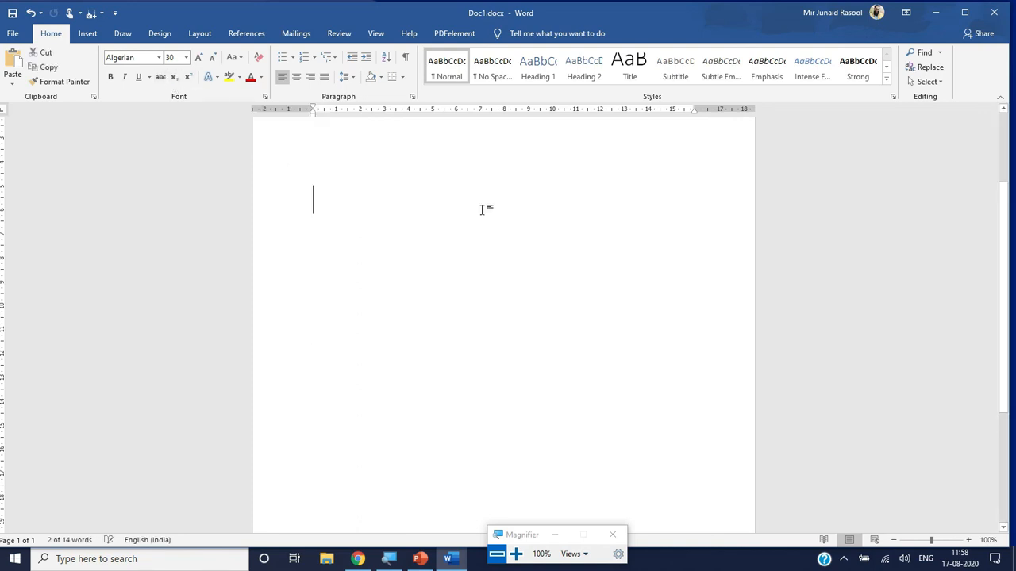
pyautogui.write('H2O')
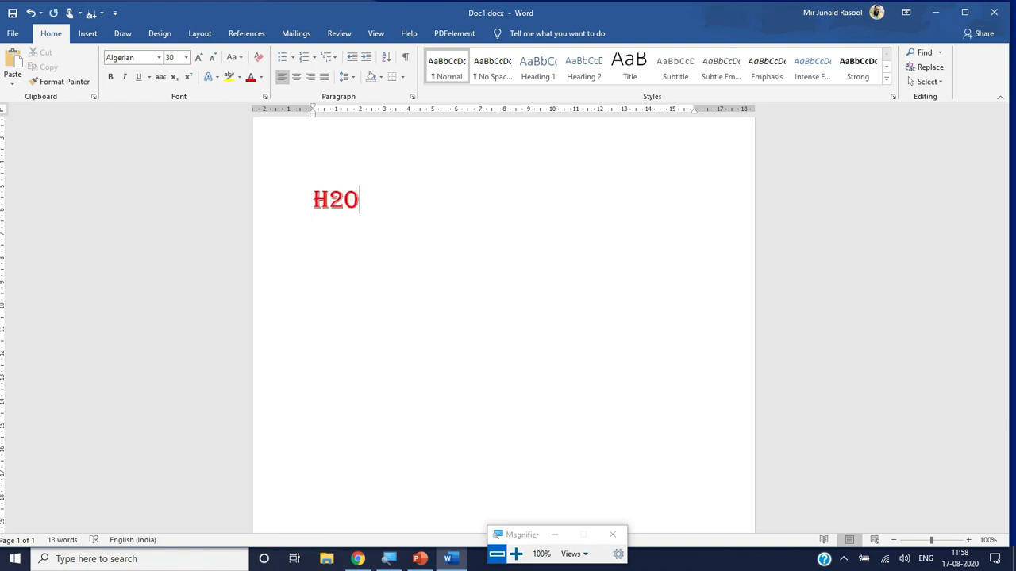
pyautogui.press('BackSpace')
pyautogui.write('O')
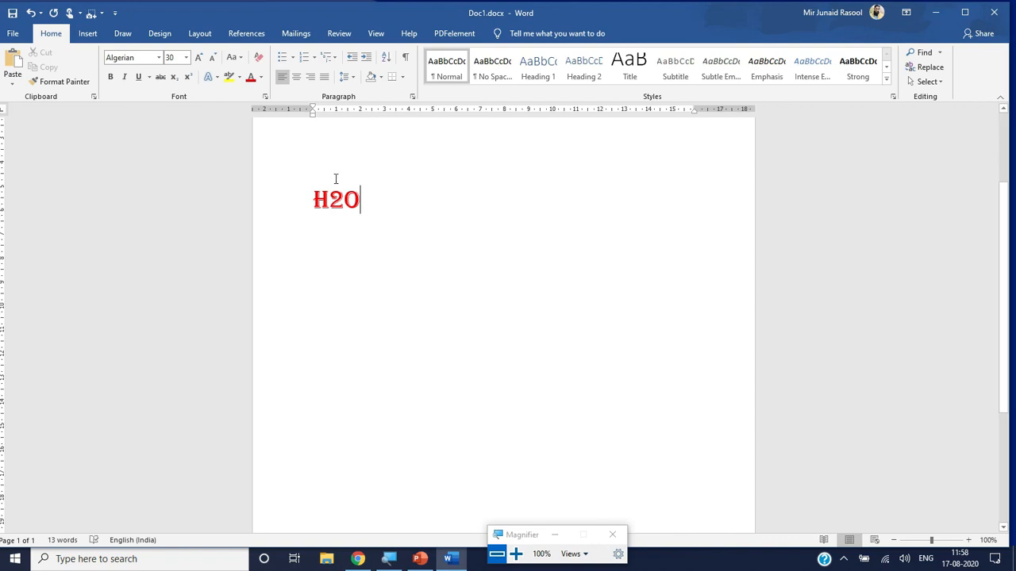
# - Format the "2" in "H2O" as a subscript
pyautogui.moveTo(340, 199); pyautogui.dragTo(329, 200)
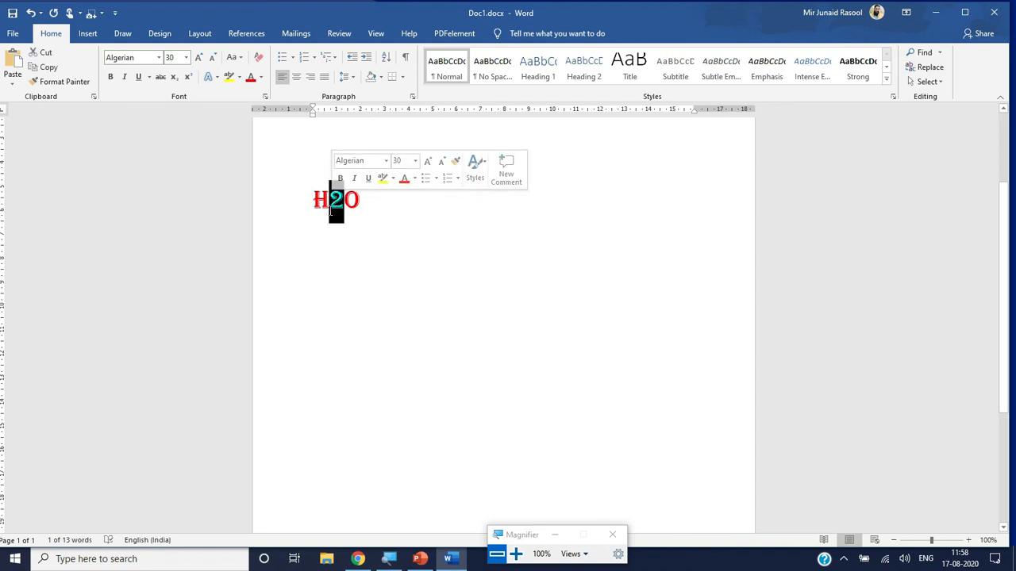
pyautogui.click(174, 81)
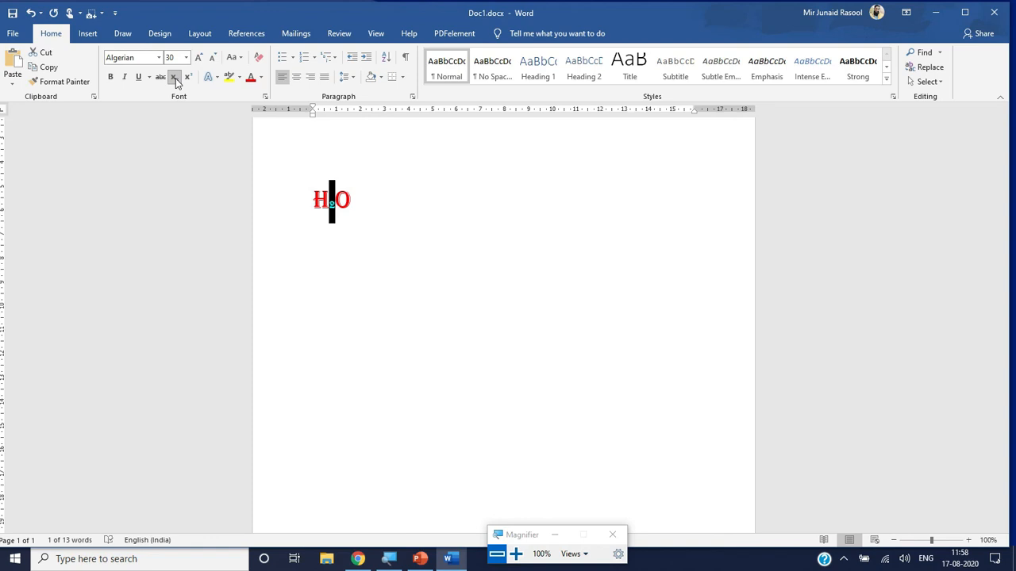
pyautogui.click(332, 230)
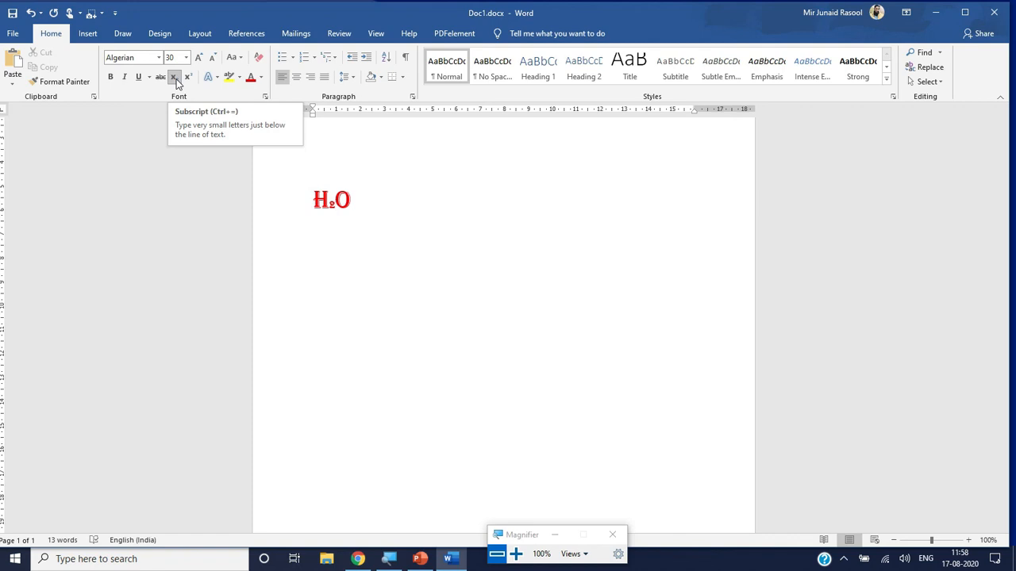
# - On the line below the H2O formula, write "A+B" followed by a superscript "2"
pyautogui.click(326, 249)
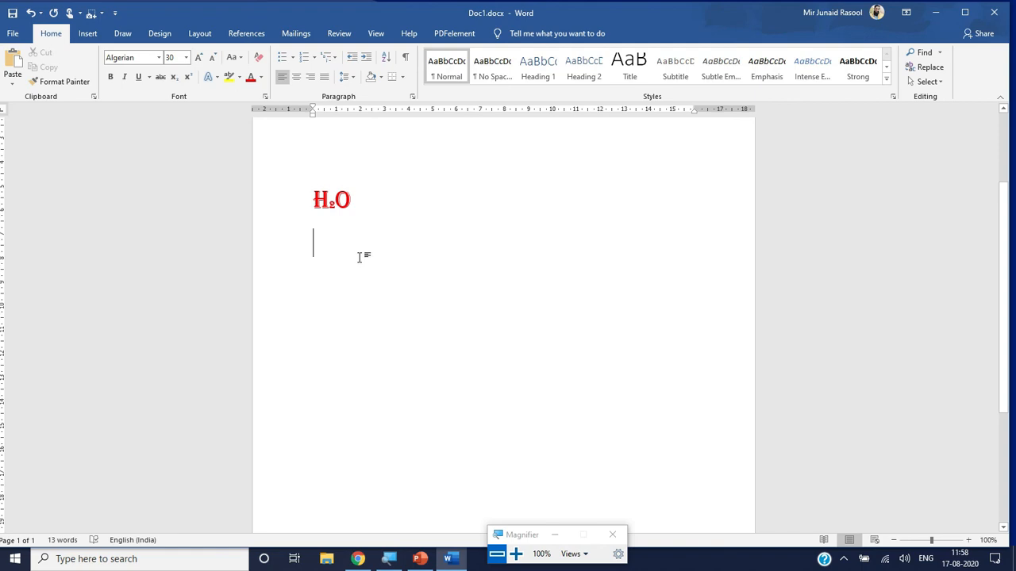
pyautogui.write('A')
pyautogui.write('=')
pyautogui.press('BackSpace')
pyautogui.write('_')
pyautogui.press('BackSpace')
pyautogui.write('+B')
pyautogui.click(189, 83)
pyautogui.write('2')
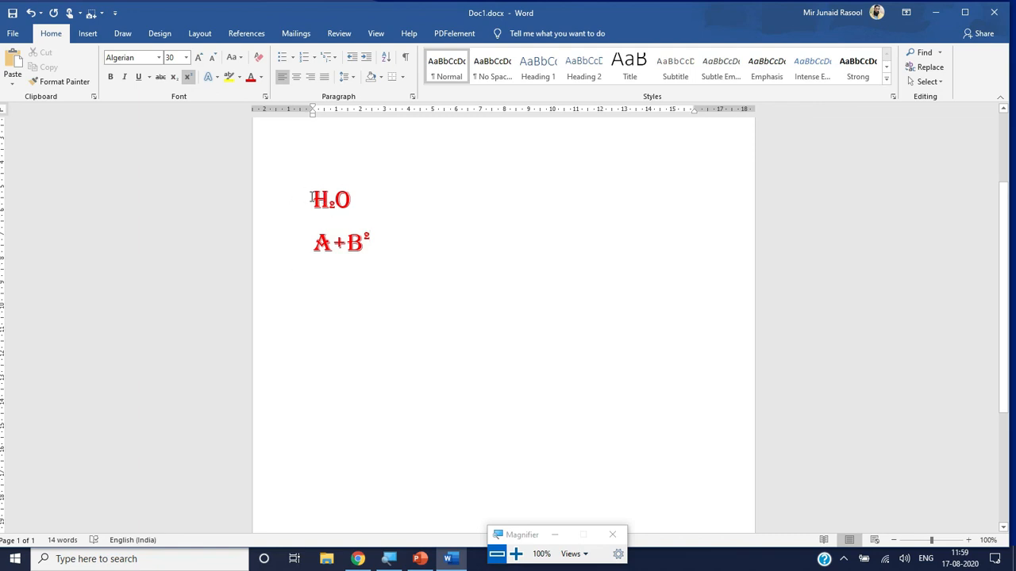
# - Delete both formula lines, the H2O one and the A+B squared one
pyautogui.moveTo(312, 199); pyautogui.dragTo(388, 252)
pyautogui.press('Delete')
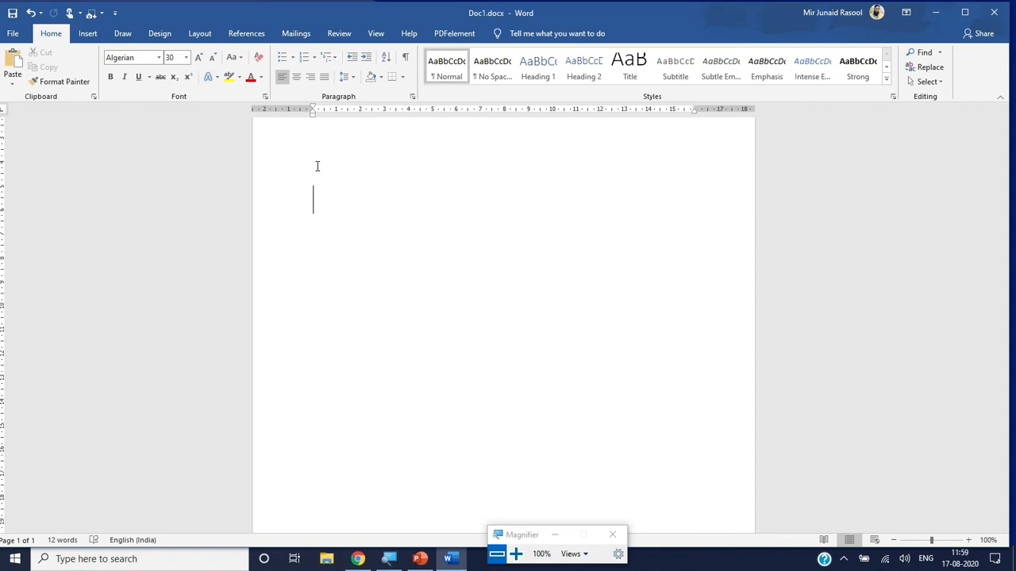
pyautogui.click(102, 33)
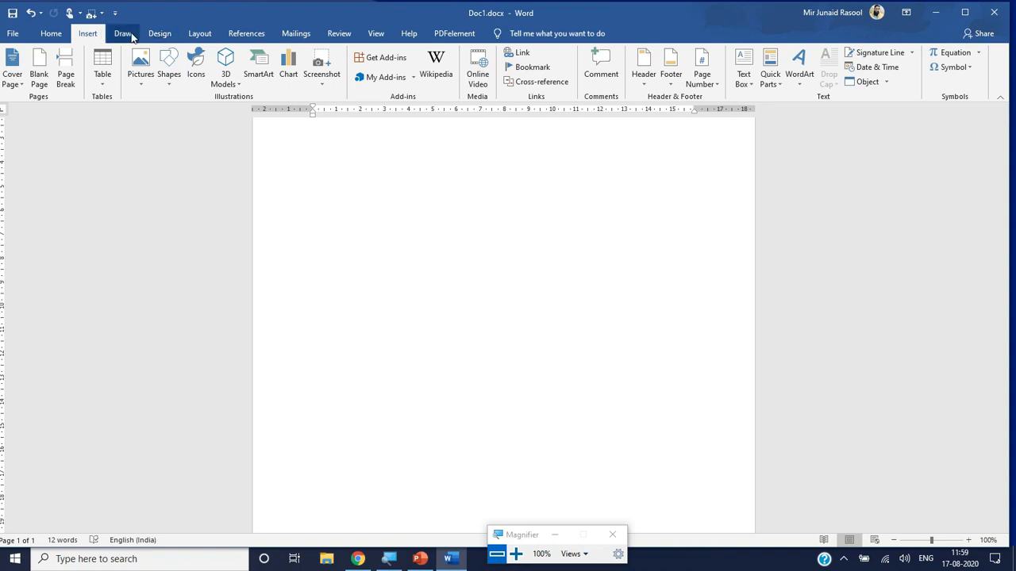
pyautogui.click(123, 34)
pyautogui.click(50, 35)
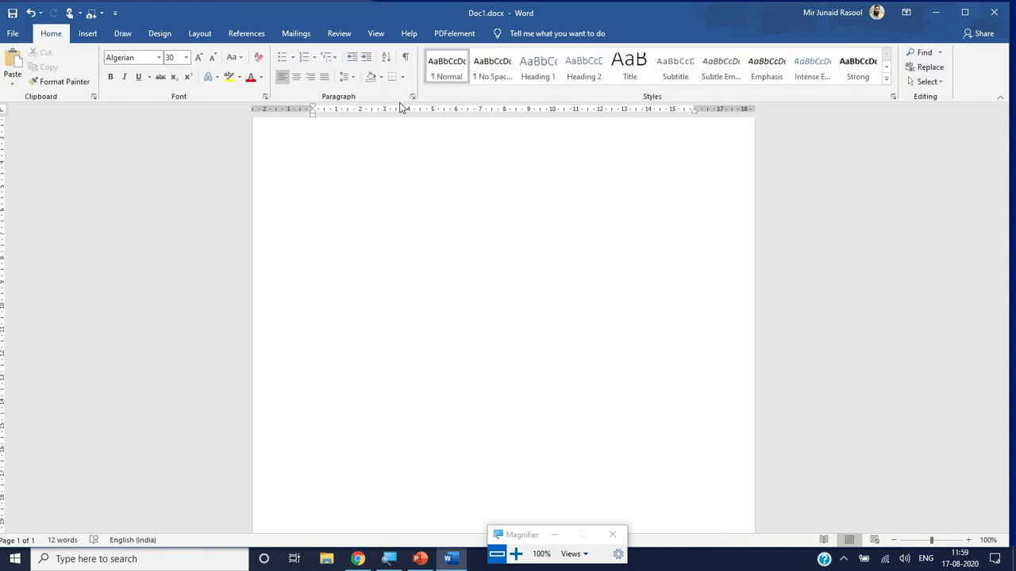